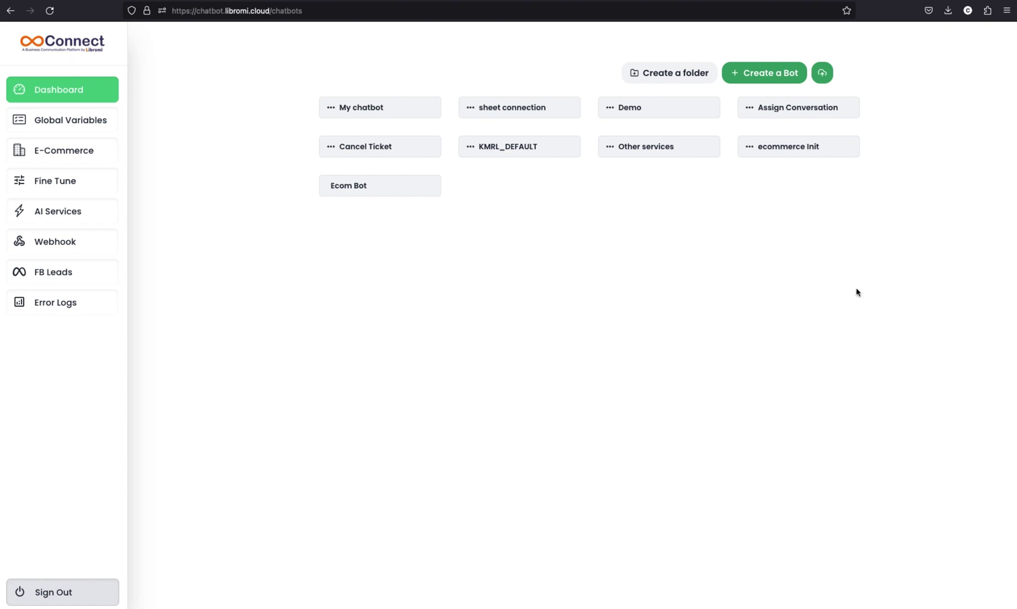
Create a new bot and move its Start block toward the upper-left corner of the flow canvas
click(794, 80)
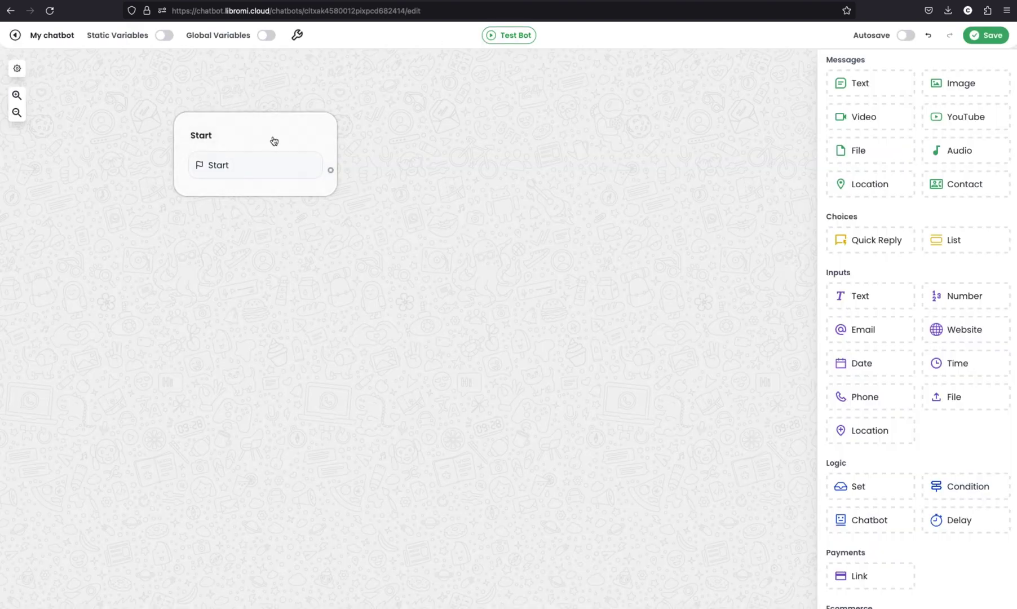
drag(274, 141, 159, 116)
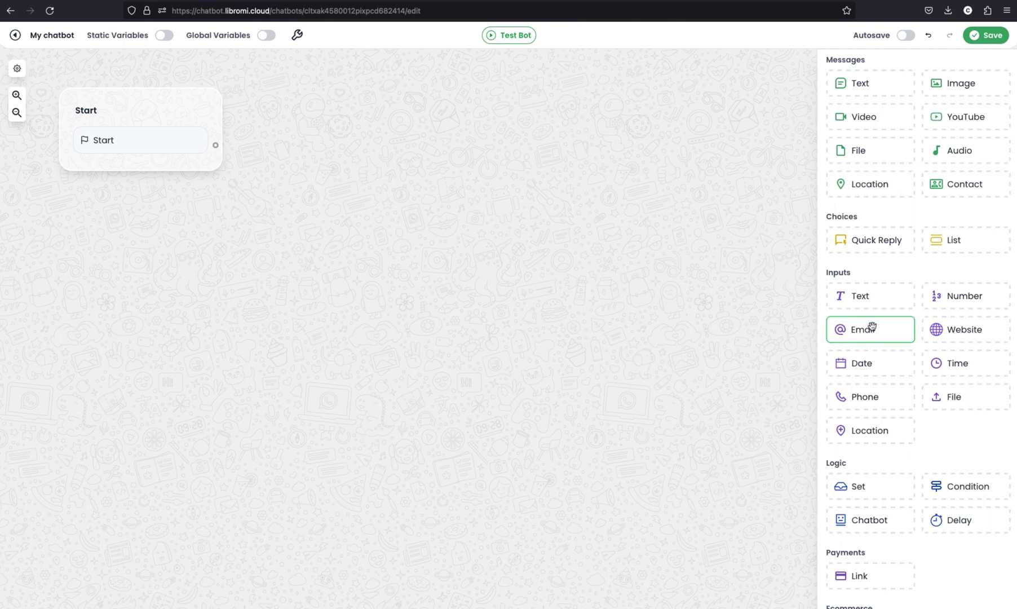
scroll(872, 328, down, 8)
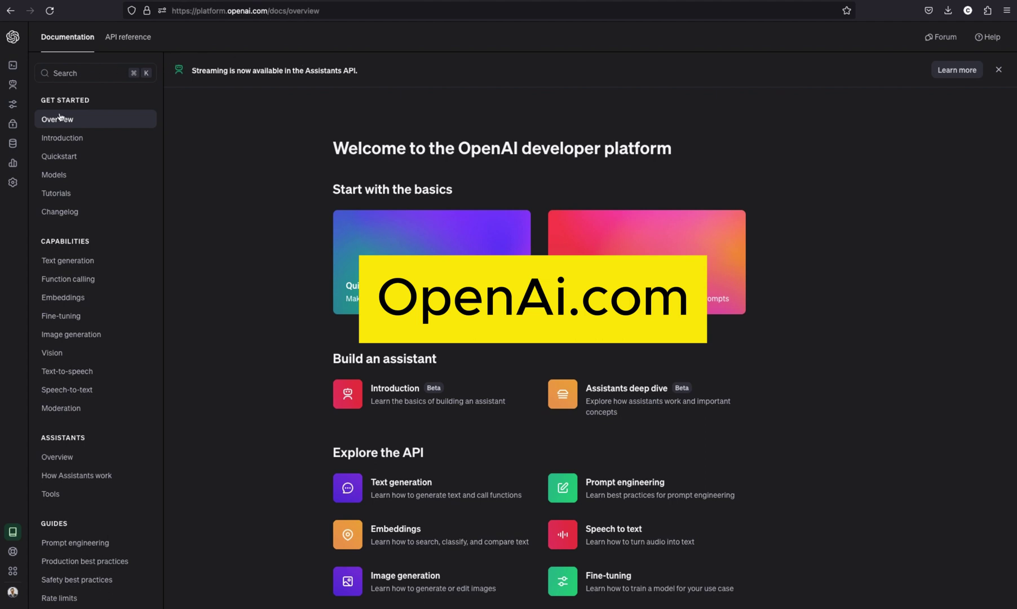
Switch to the OpenAI platform and create a new secret API key named aichatbot with all permissions
click(26, 186)
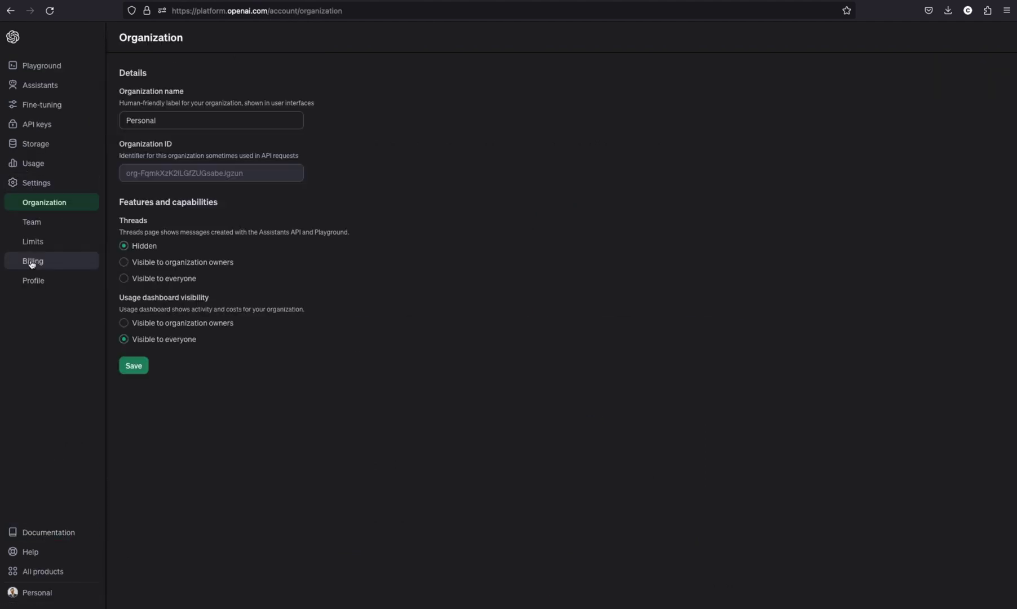
click(48, 128)
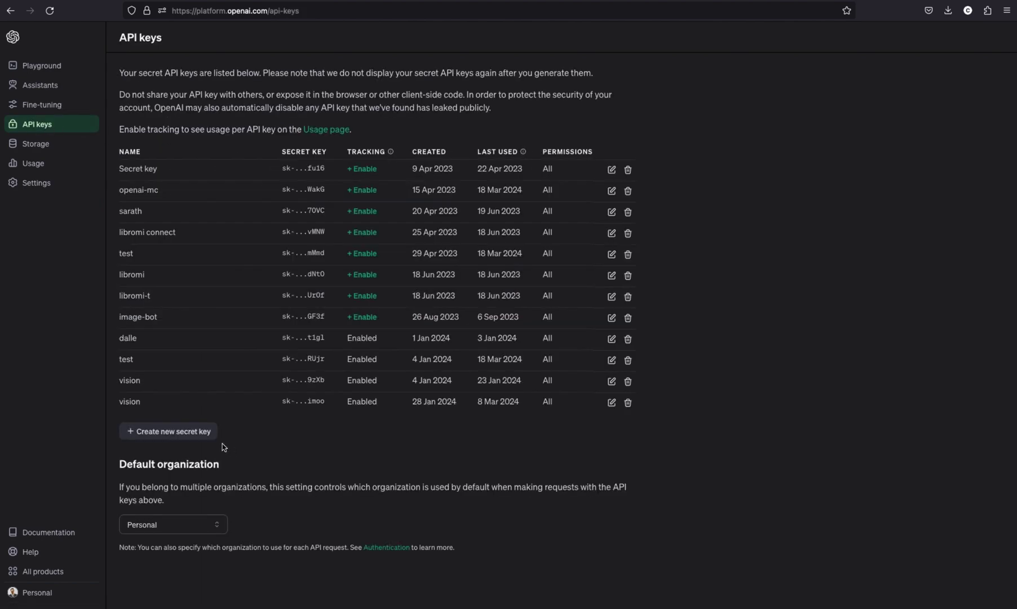
click(196, 435)
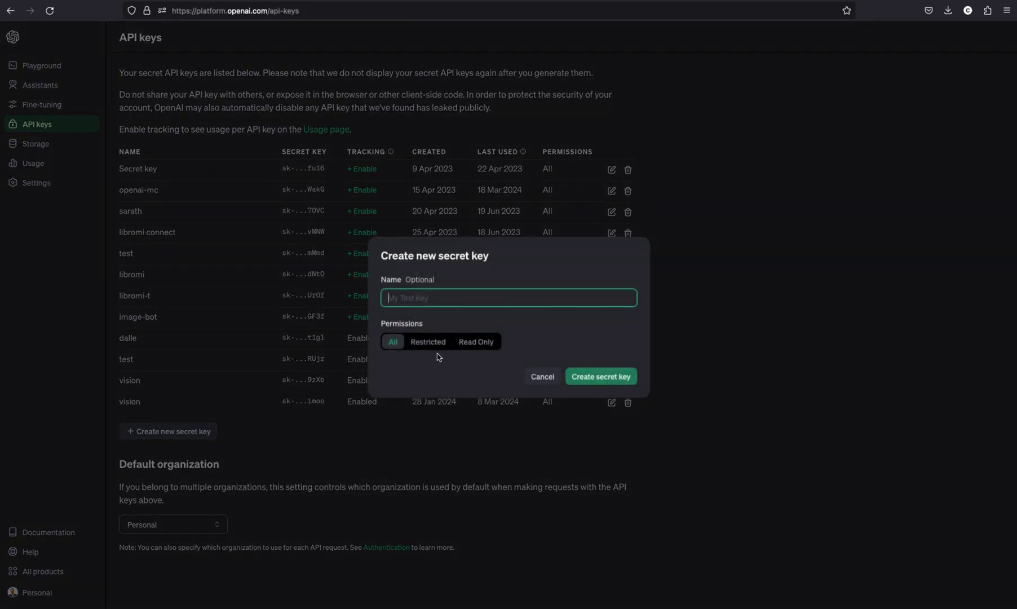
text(aichatbot)
click(601, 378)
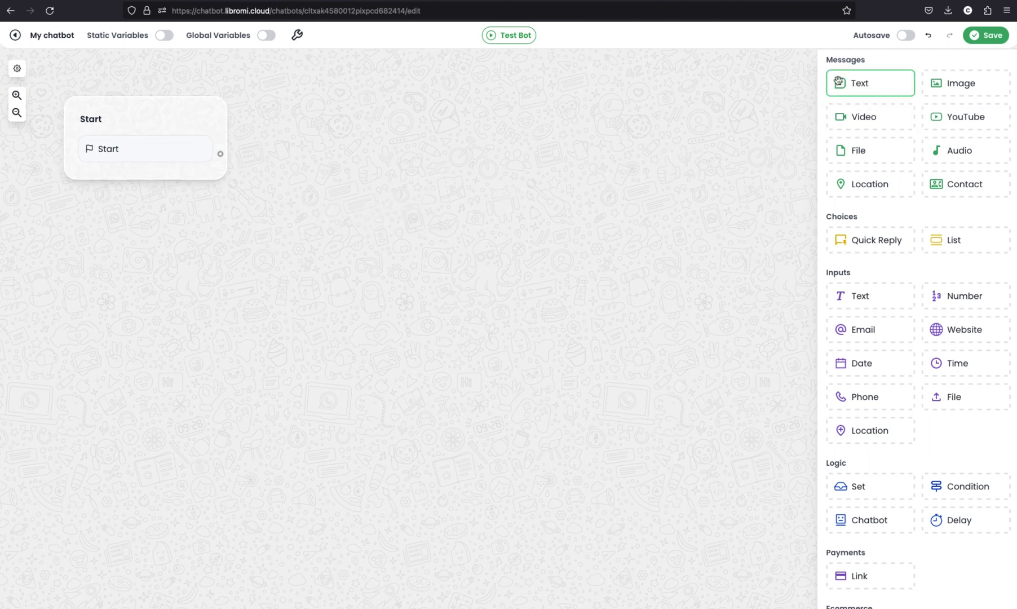
In the bot flow, link Start to a text message introducing an intelligent AI assistant for *Libromi Connect* questions, ending "*Feel free to ask me anything.* 😀"
drag(883, 86, 273, 237)
drag(221, 155, 291, 268)
click(296, 286)
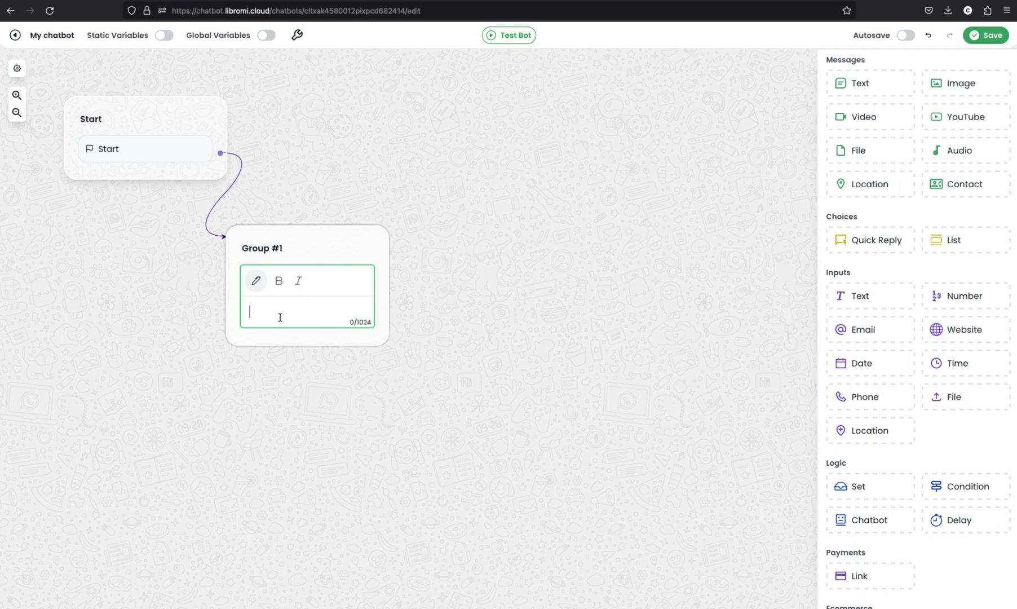
text(I am an intelligent AI assistant, I am here to assist you with any questions related to *Libromi Connect* .  *Feel free to ask me anything.* 😀)
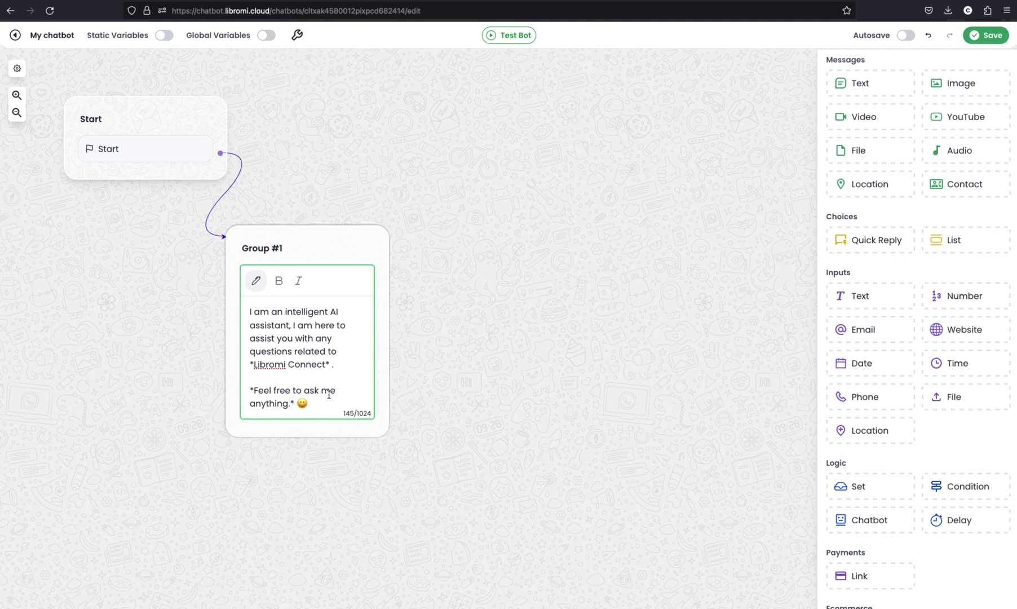
click(513, 348)
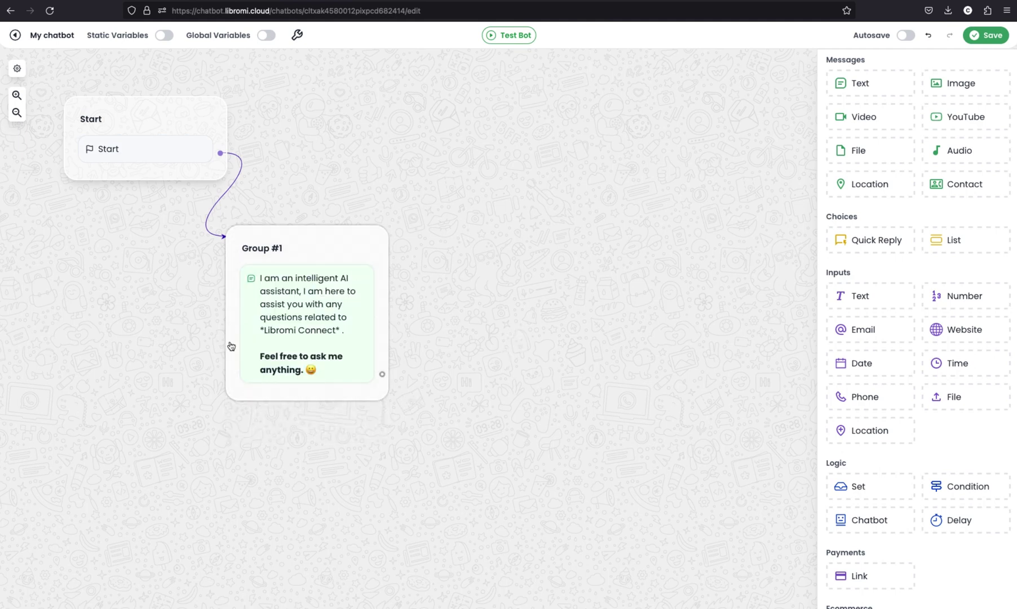
drag(356, 245, 293, 222)
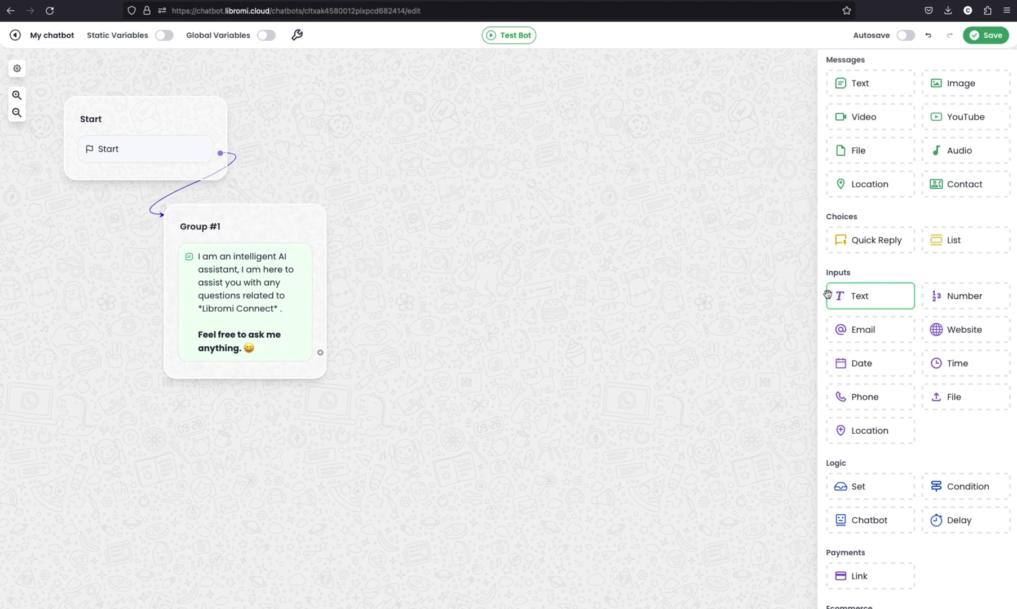
Add a text input block linked from the greeting message and save its answer in a new variable named question
drag(873, 296, 395, 395)
drag(320, 353, 429, 447)
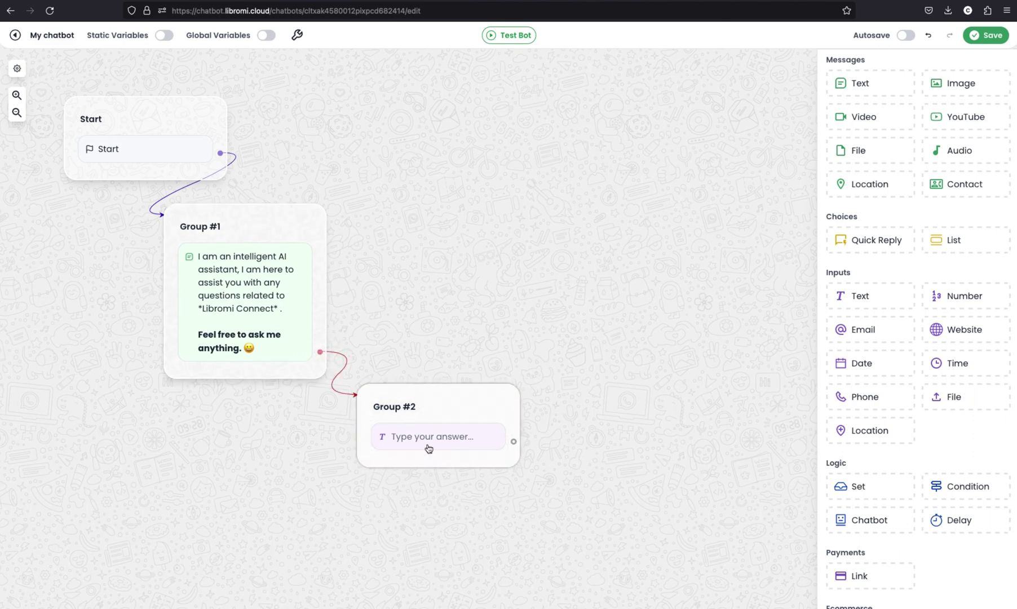
click(431, 445)
click(322, 459)
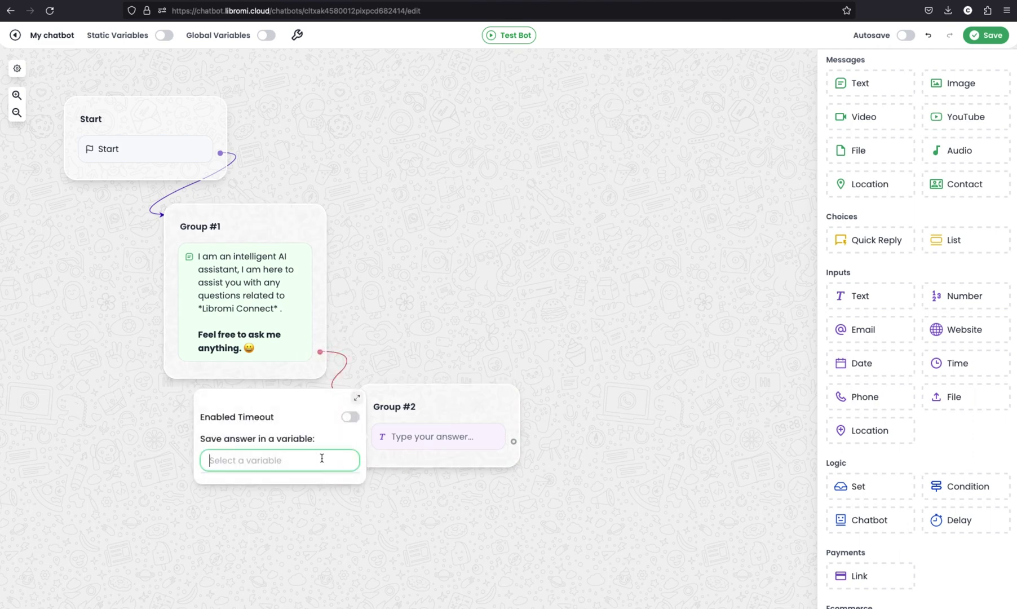
text(question)
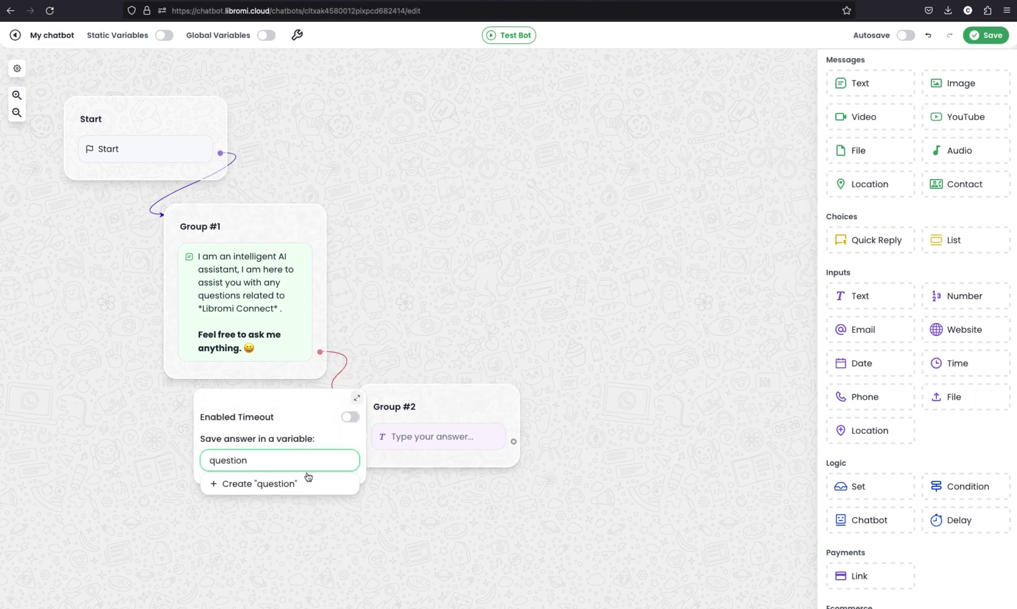
click(307, 484)
click(555, 418)
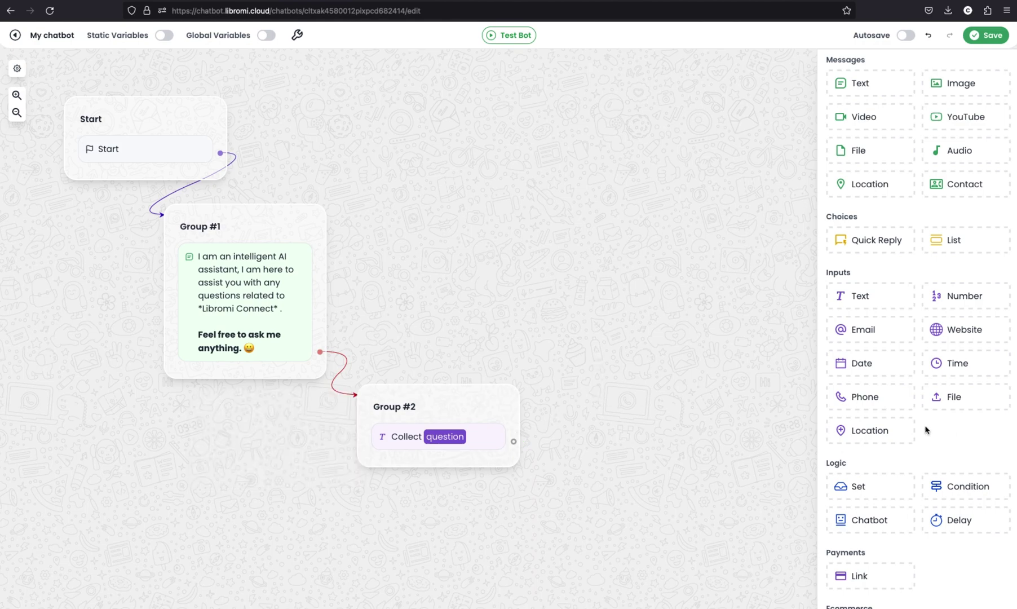
Move the question input group beneath the greeting and link it to a new OpenAI integration block beside it
scroll(959, 426, down, 8)
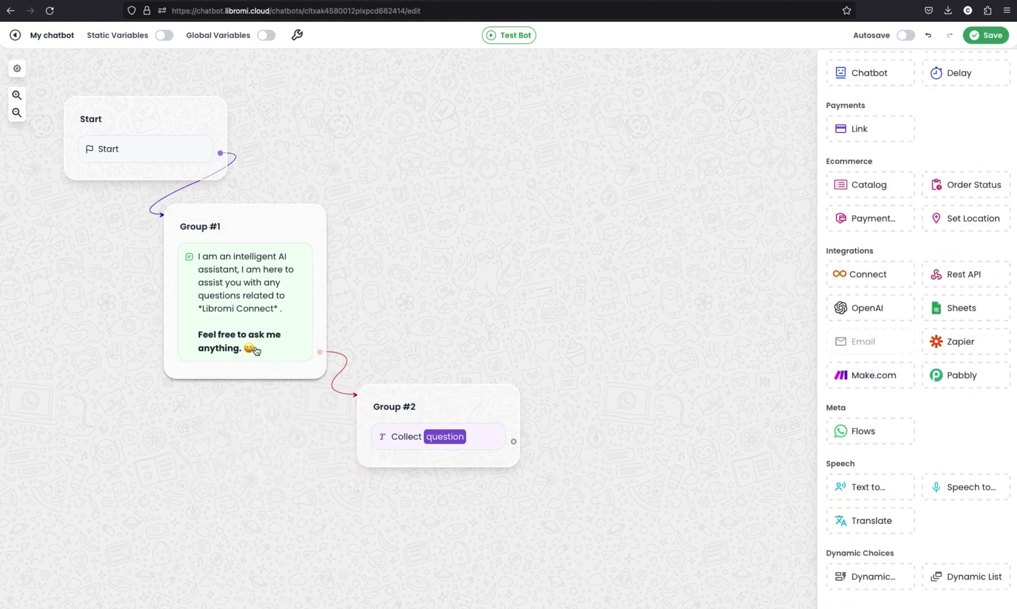
drag(442, 422, 265, 452)
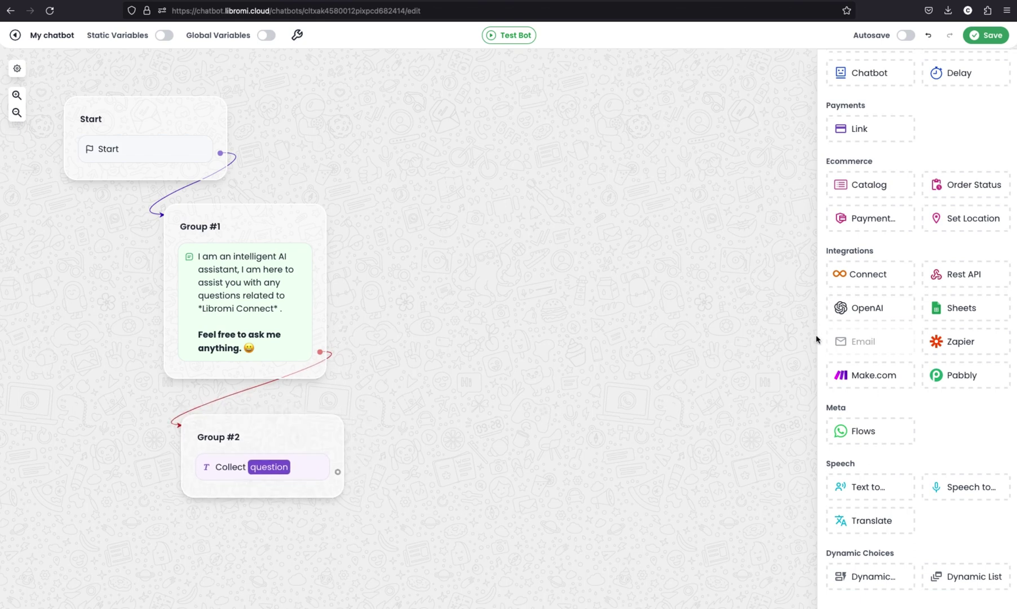
drag(863, 311, 451, 389)
drag(338, 472, 485, 420)
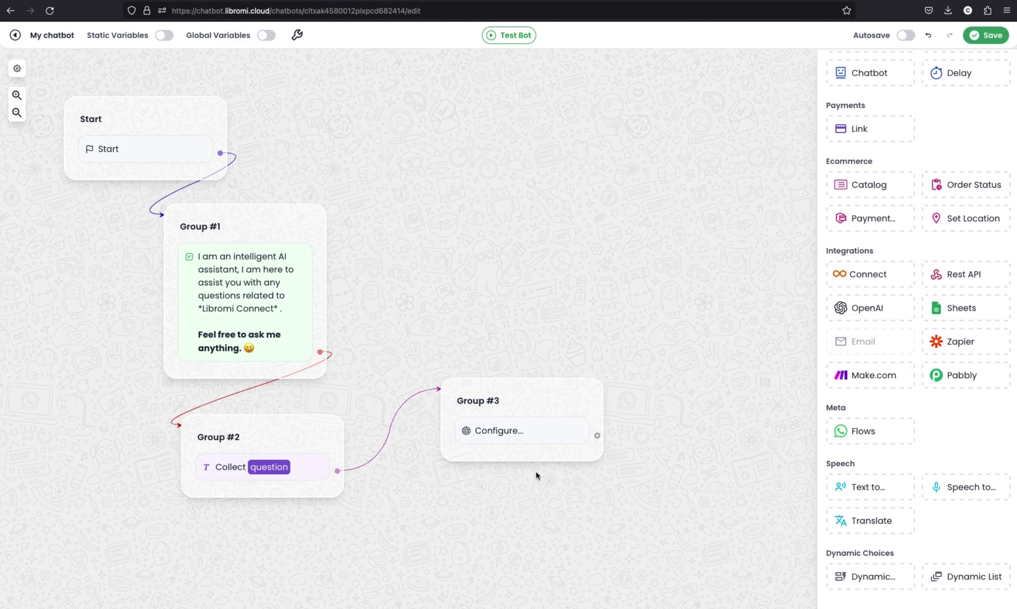
Start connecting a new OpenAI account in the OpenAI block's settings, with the account name "libromi new"
click(504, 433)
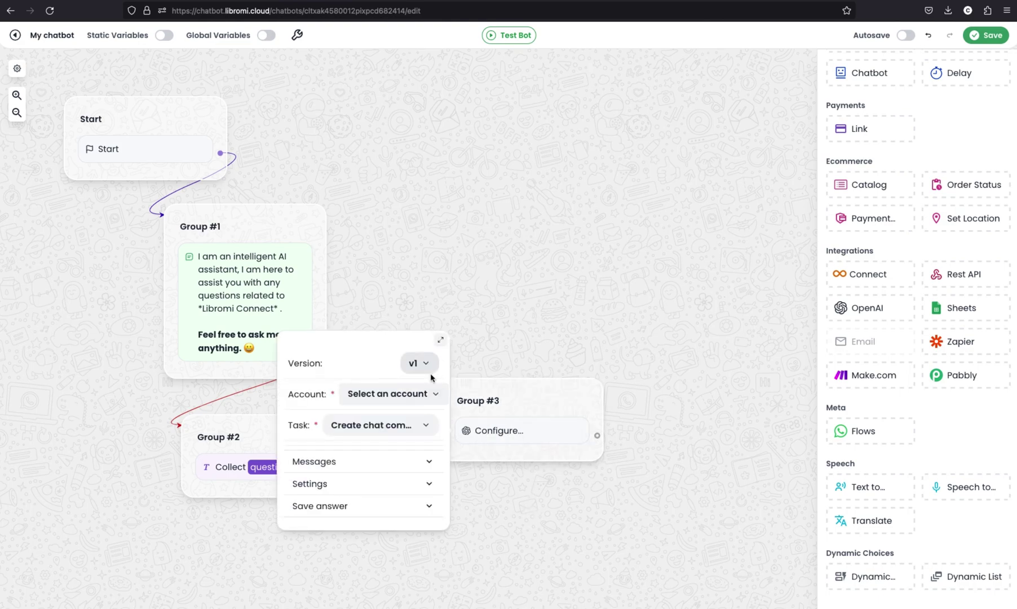
click(440, 340)
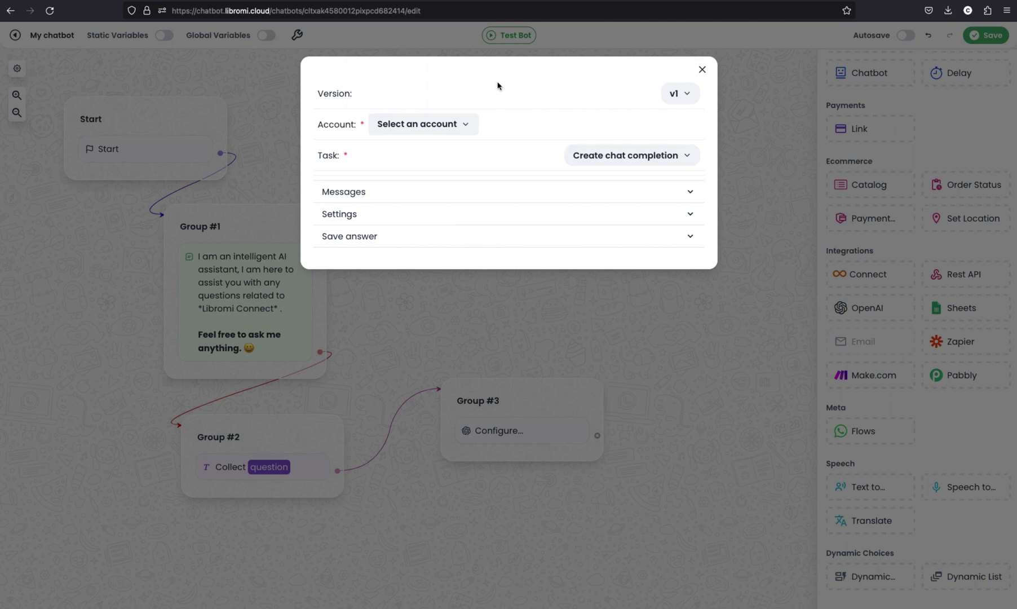
click(452, 125)
click(437, 154)
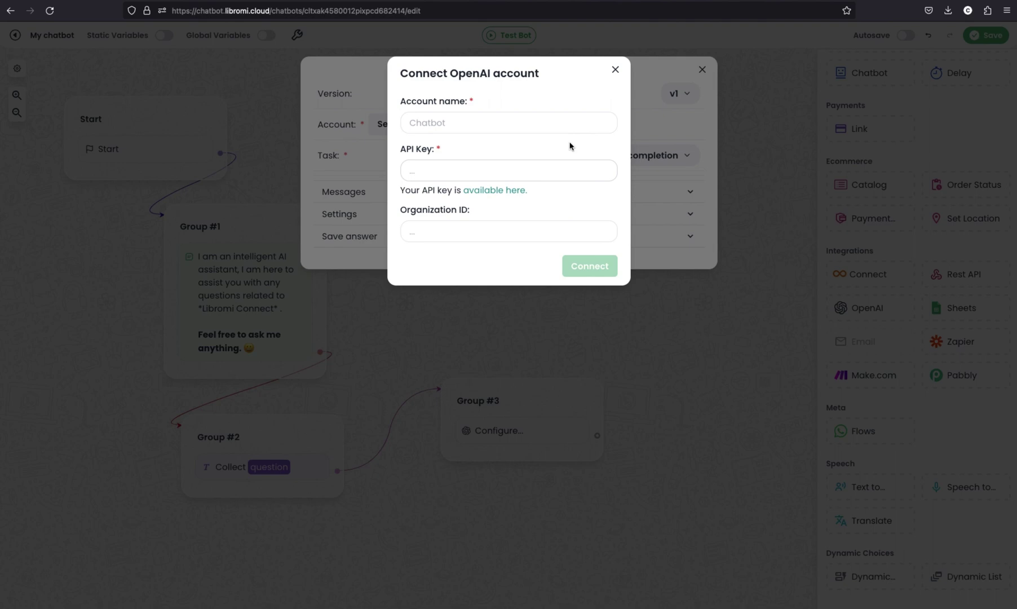
click(443, 122)
text(libromi news)
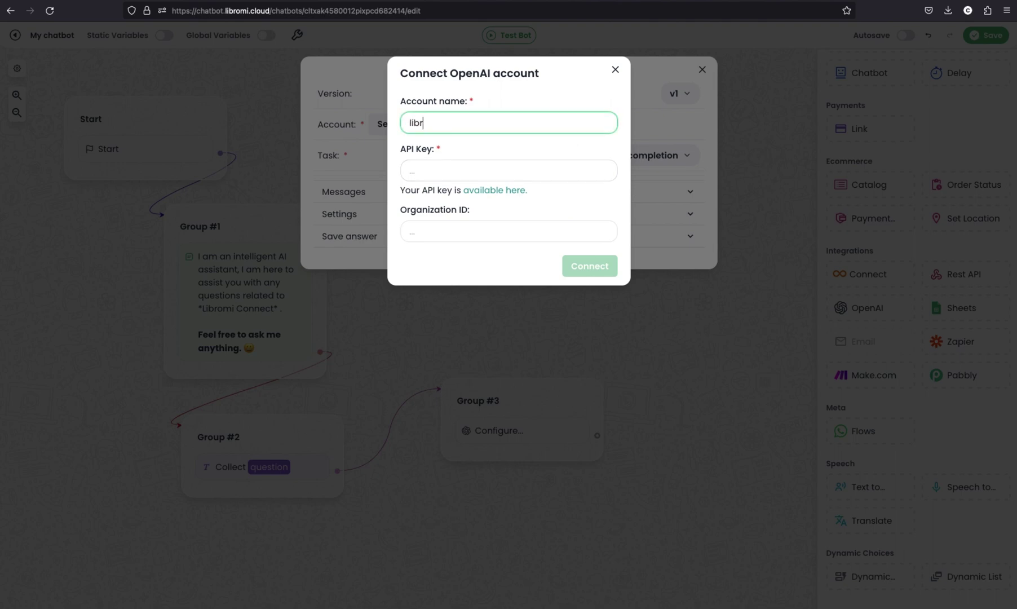
Copy the new API key from the OpenAI platform, paste it into the account's API Key field and connect the account
click(495, 160)
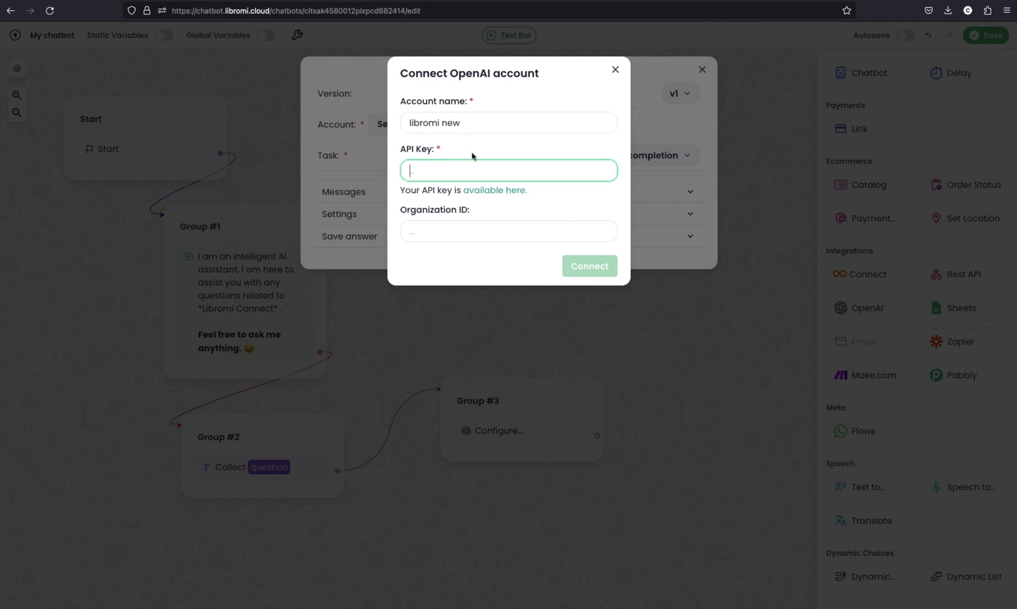
click(151, 1)
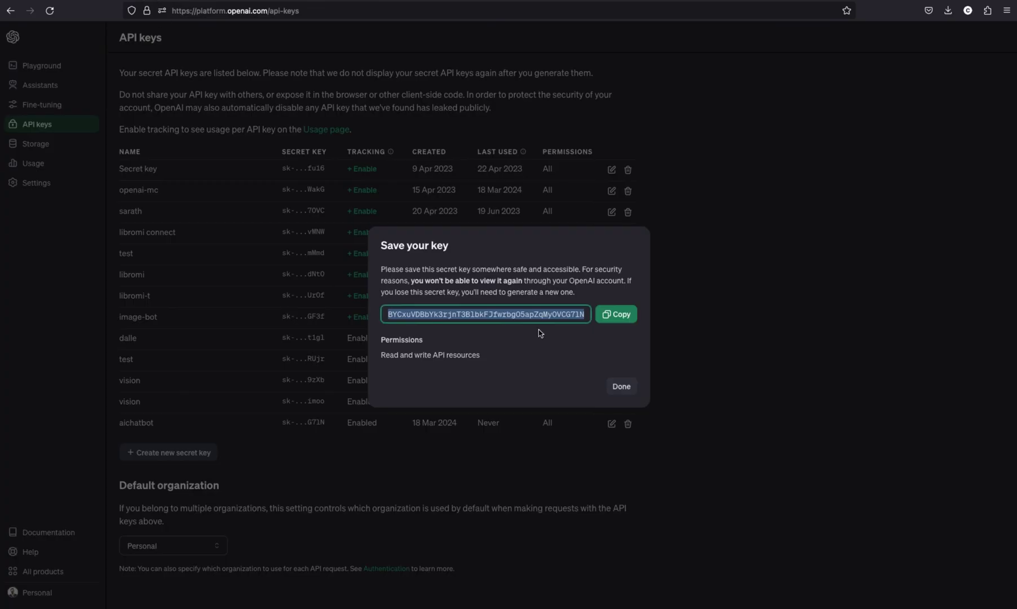
click(615, 314)
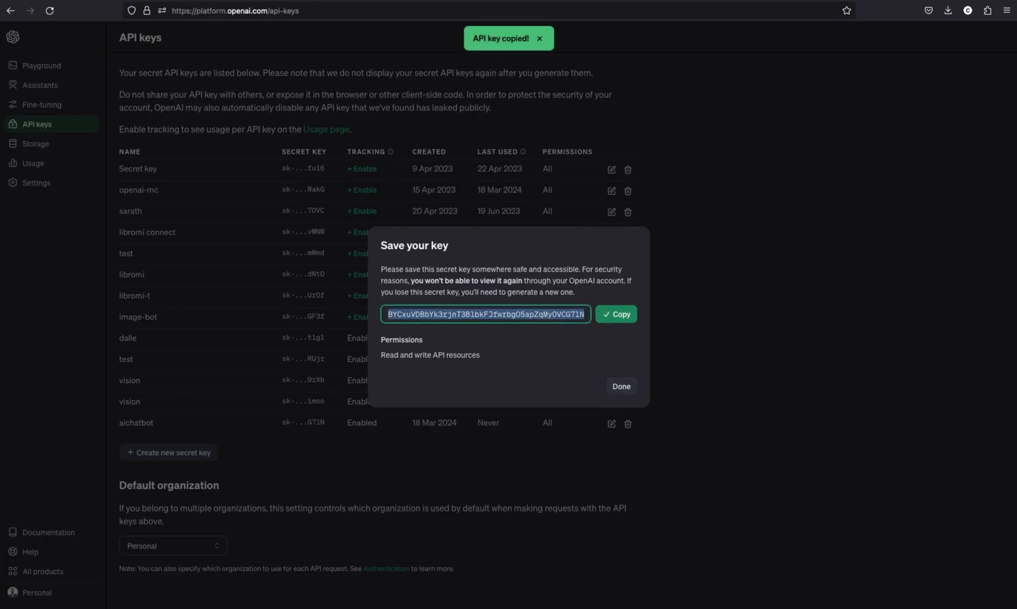
key(ctrl+Tab)
key(ctrl+v)
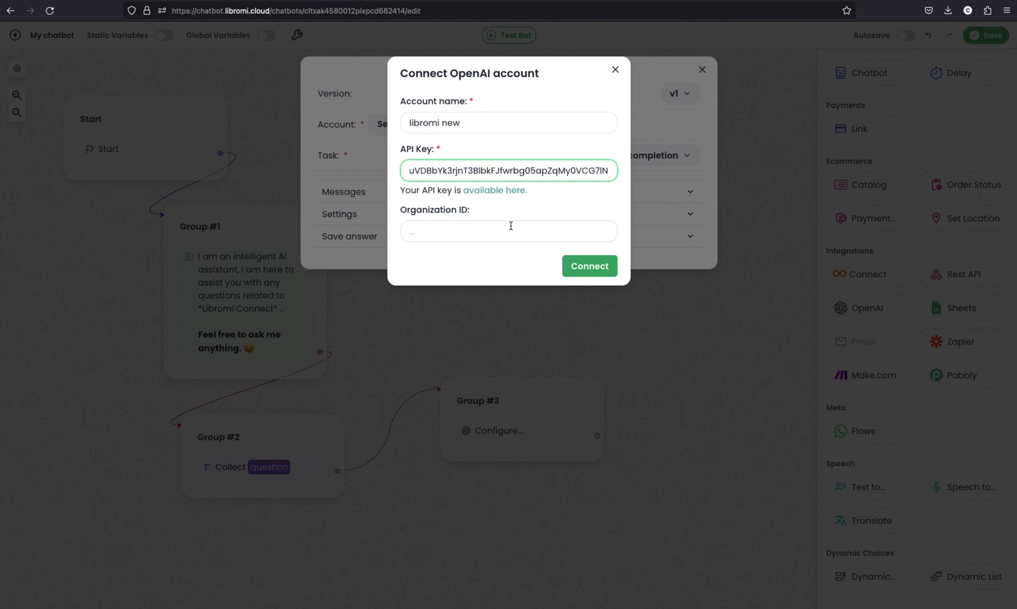
click(600, 268)
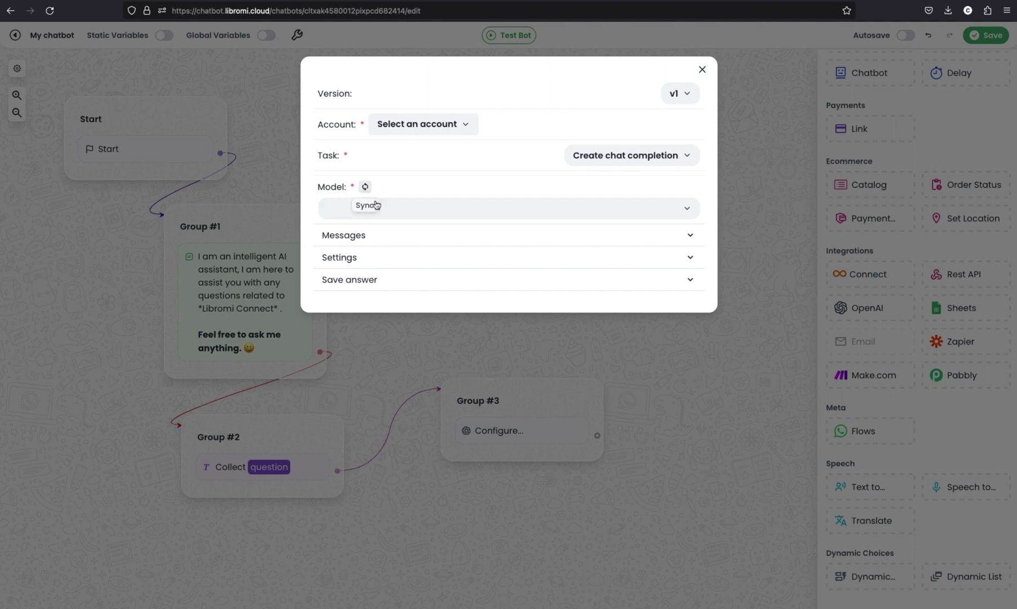
Set the OpenAI block's model to gpt-3.5-turbo-0125 and its task to Chat from custom data source, check the data source options, and close the settings
click(418, 207)
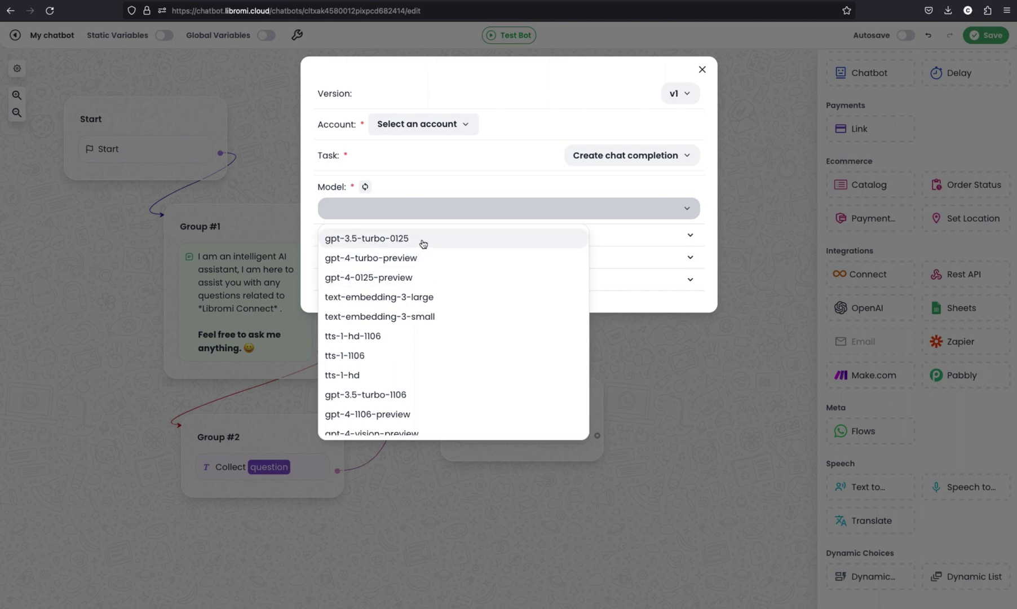
click(422, 240)
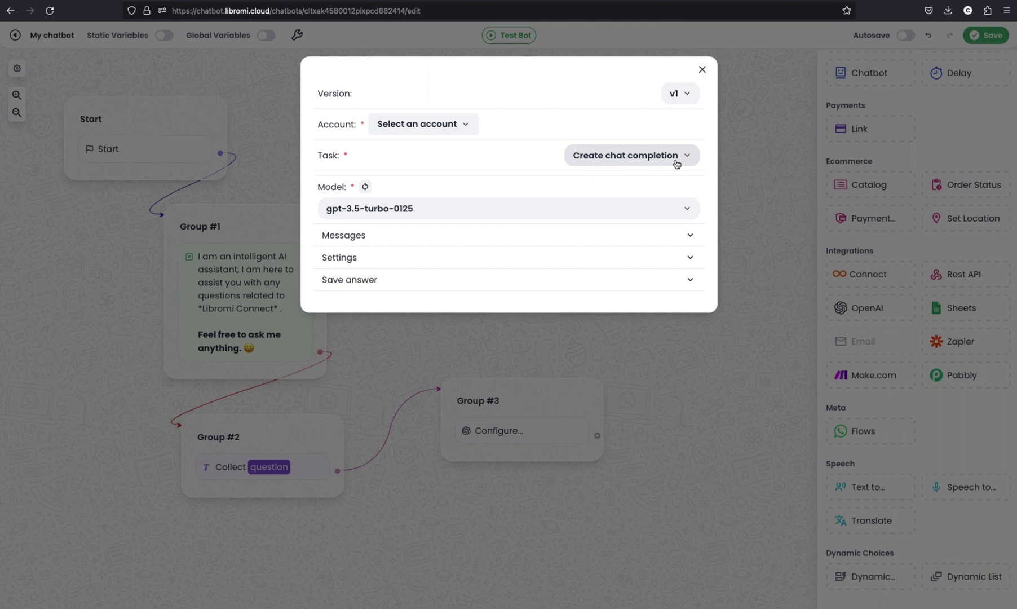
click(635, 159)
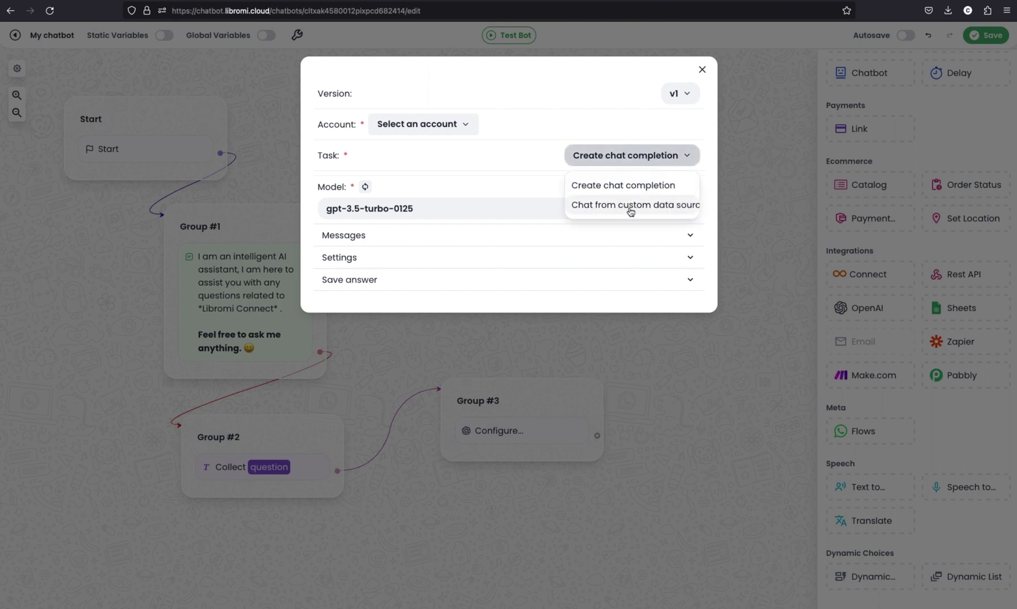
click(684, 208)
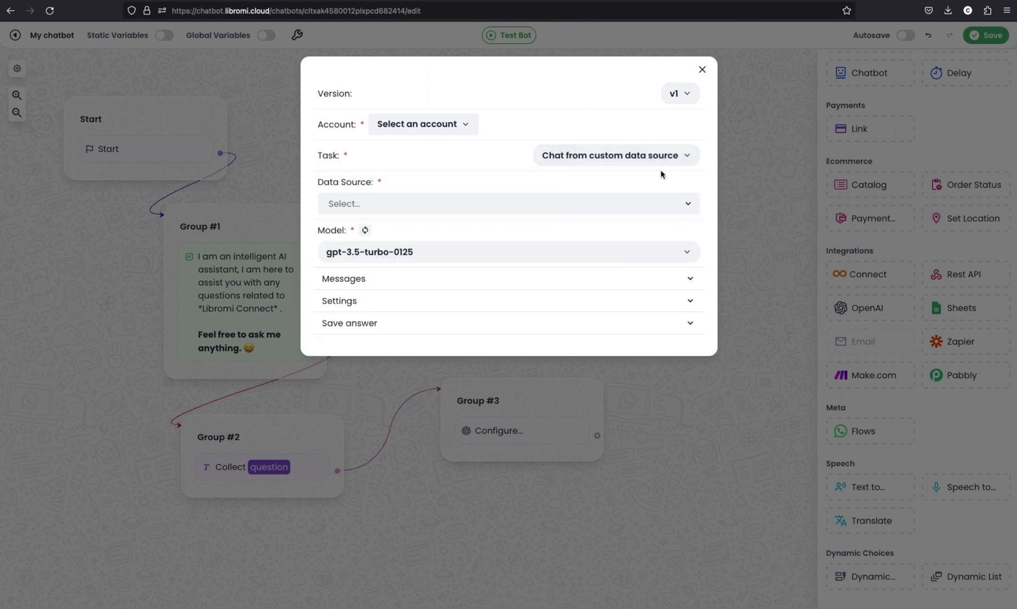
click(466, 203)
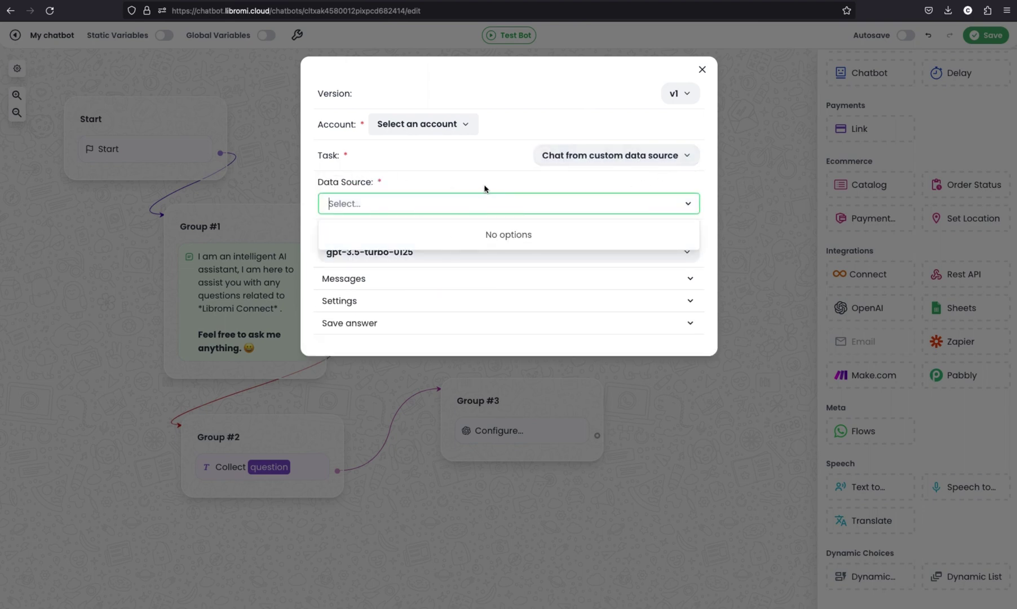
click(485, 190)
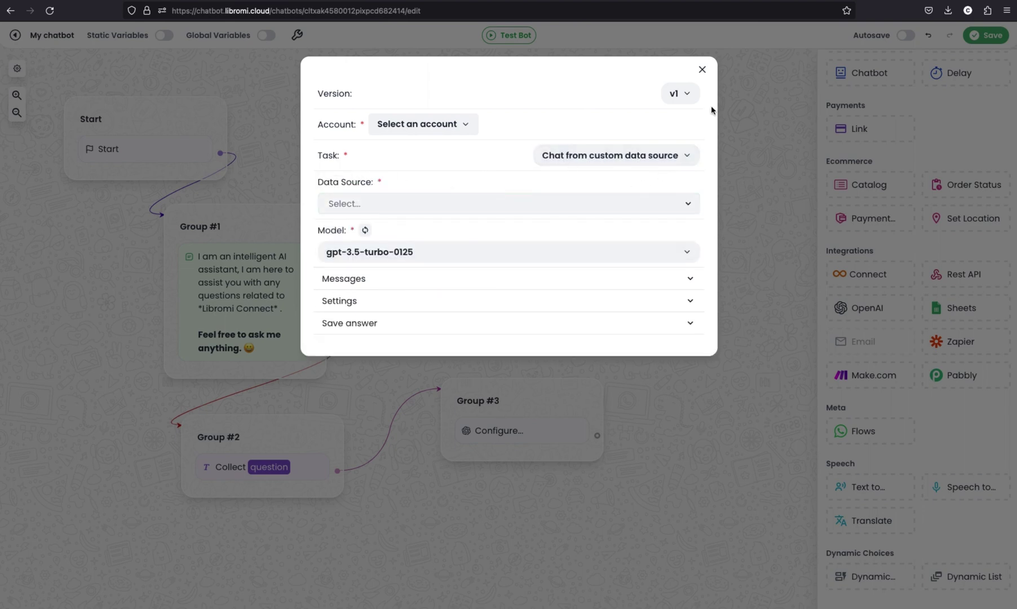
click(702, 70)
Rename the bot as "ai chatbot"
click(58, 37)
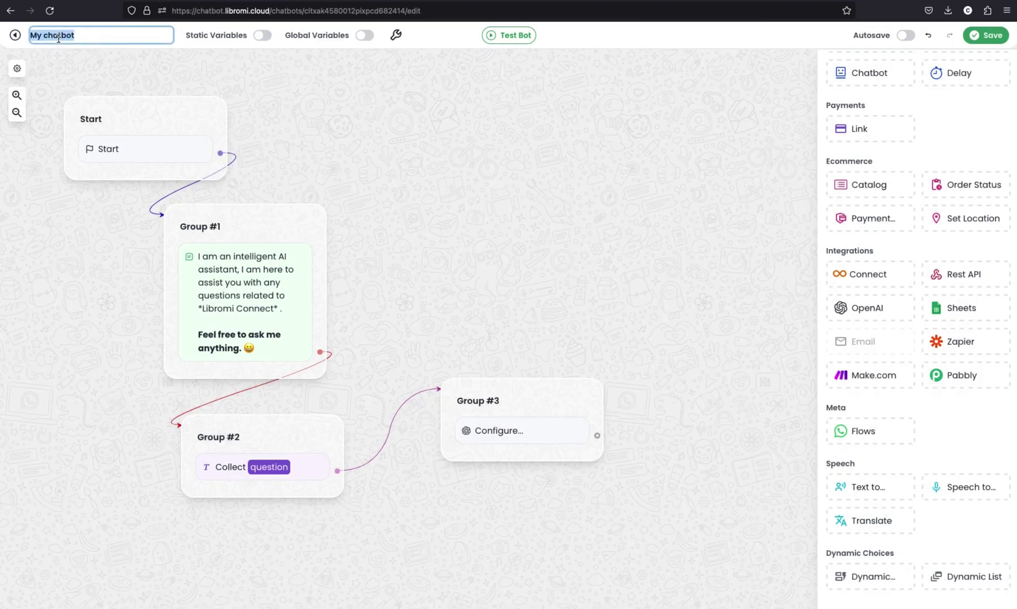
text(ai chatbot)
key(Return)
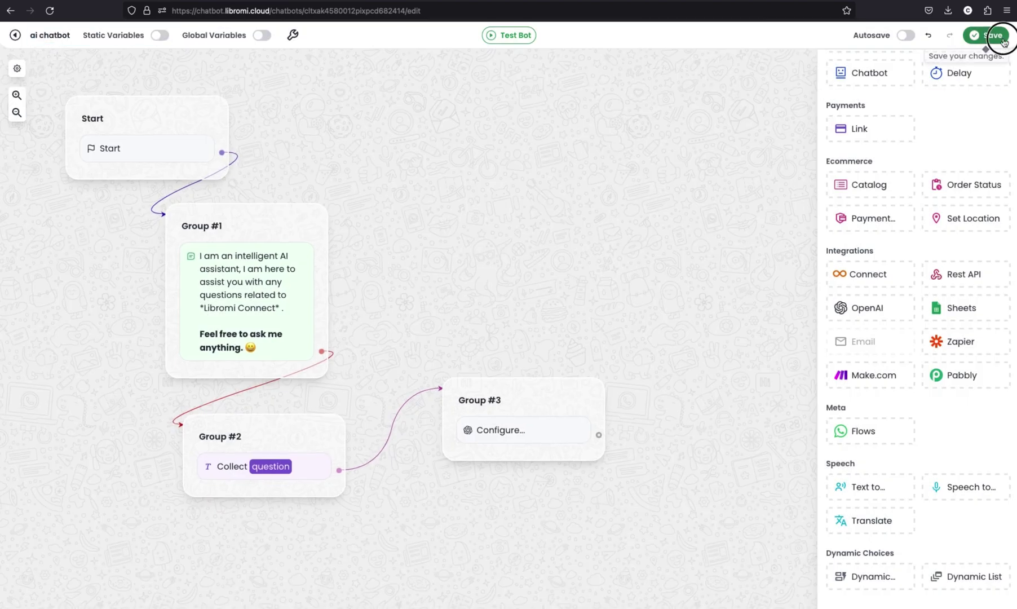
Save the chatbot, leave the bot editor and open the AI Services page
click(985, 35)
click(16, 35)
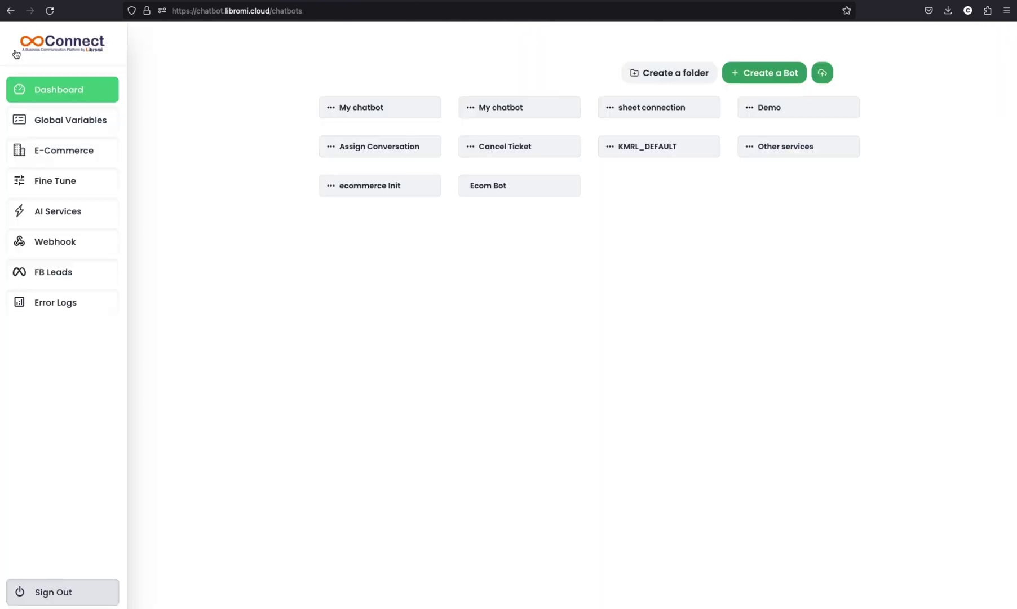
click(81, 215)
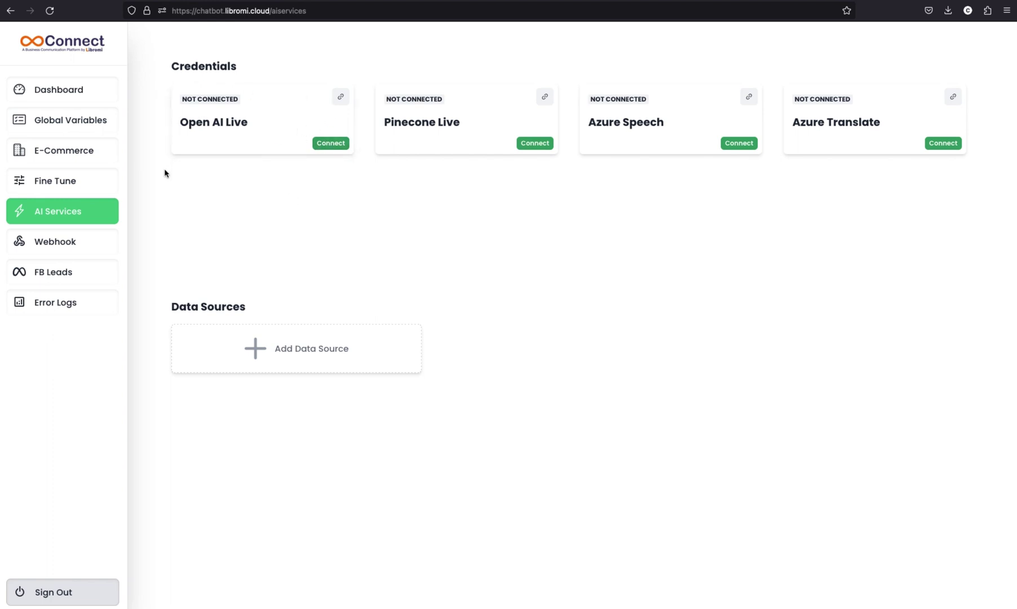
Connect the Open AI Live credential by copying the API key from the OpenAI platform into its API Key field and saving
click(339, 145)
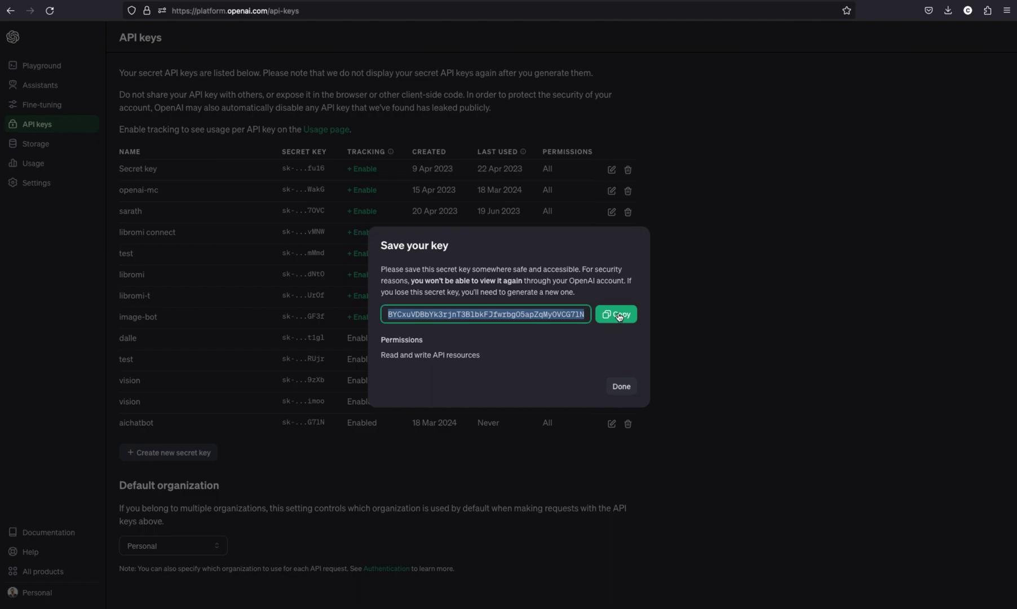
click(619, 315)
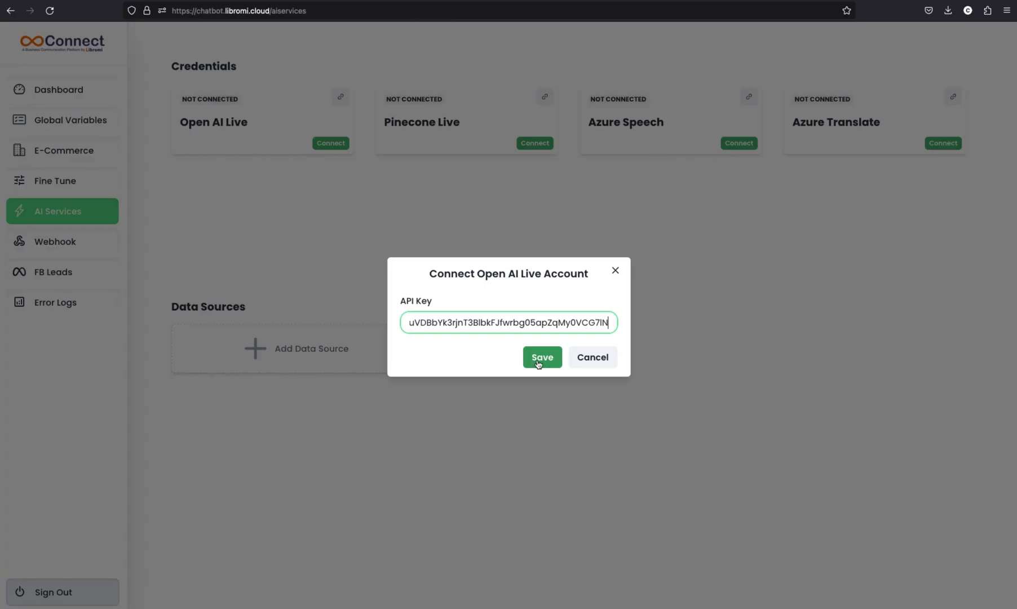
click(540, 356)
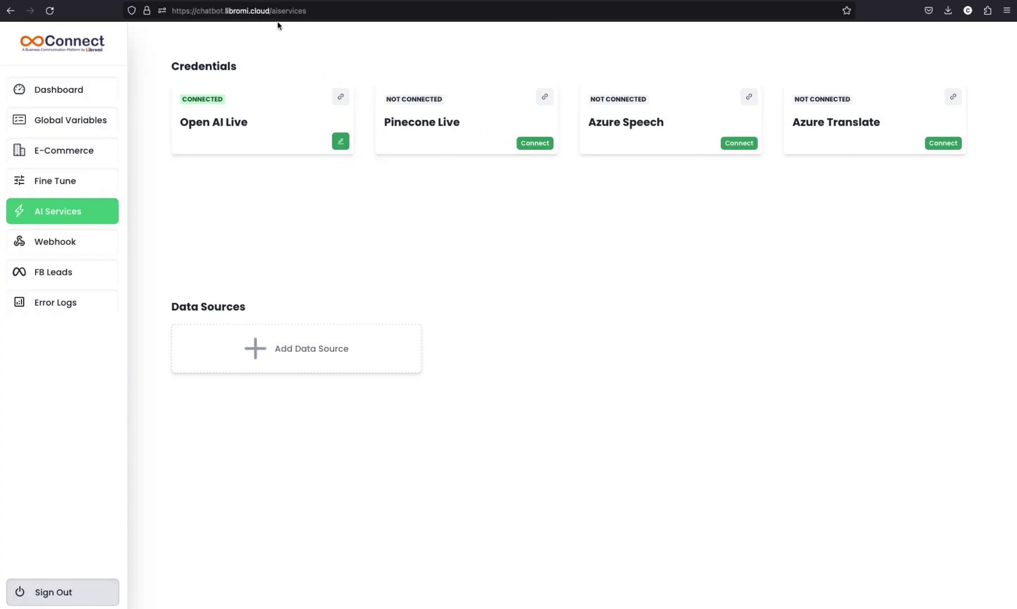
Copy the default API key from the Pinecone console, paste it into the Pinecone Live credential's API Key field and save the connection
click(260, 2)
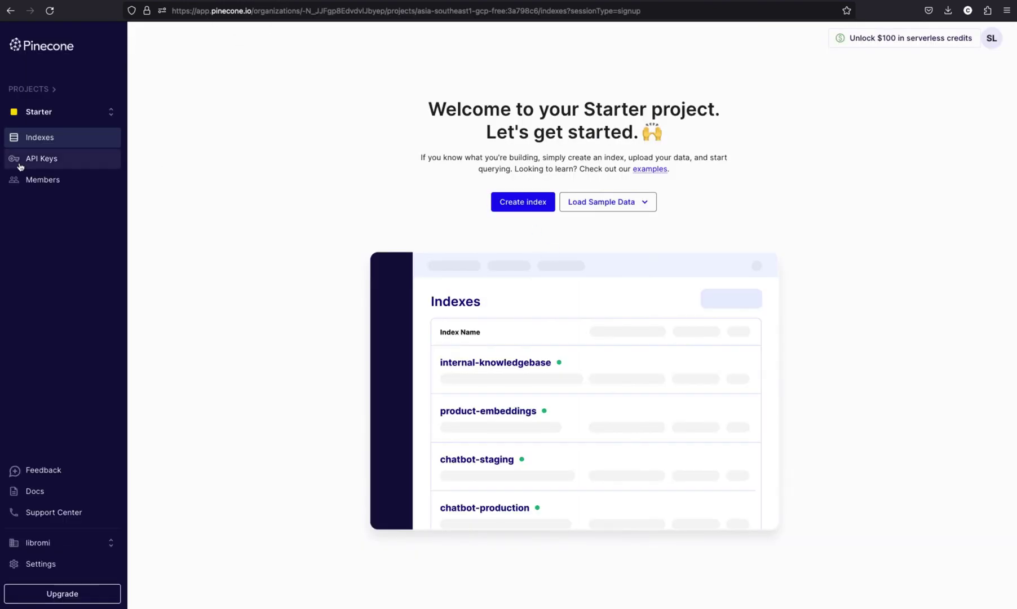
click(67, 160)
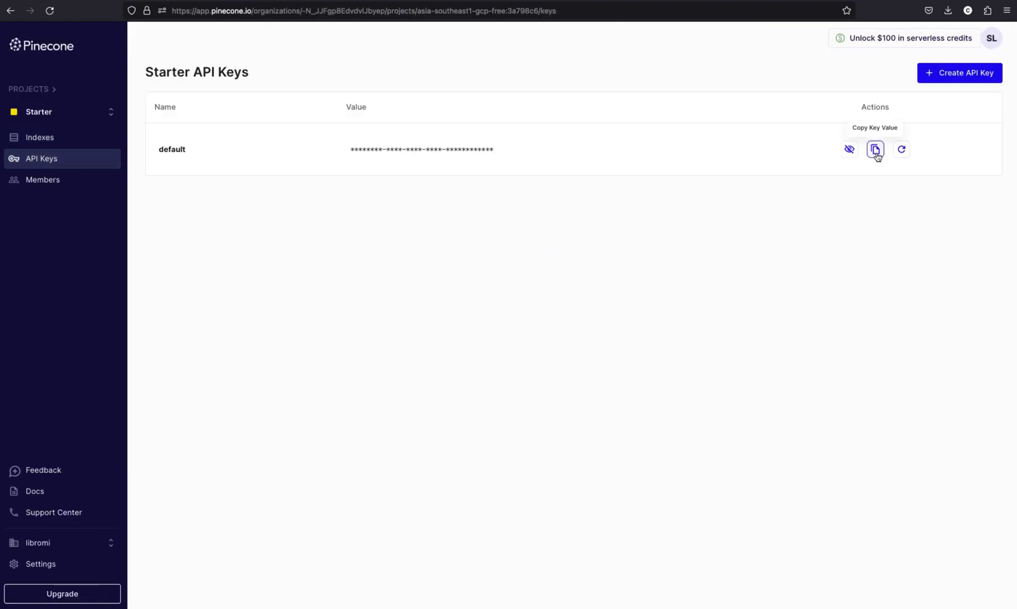
click(875, 149)
click(731, 1)
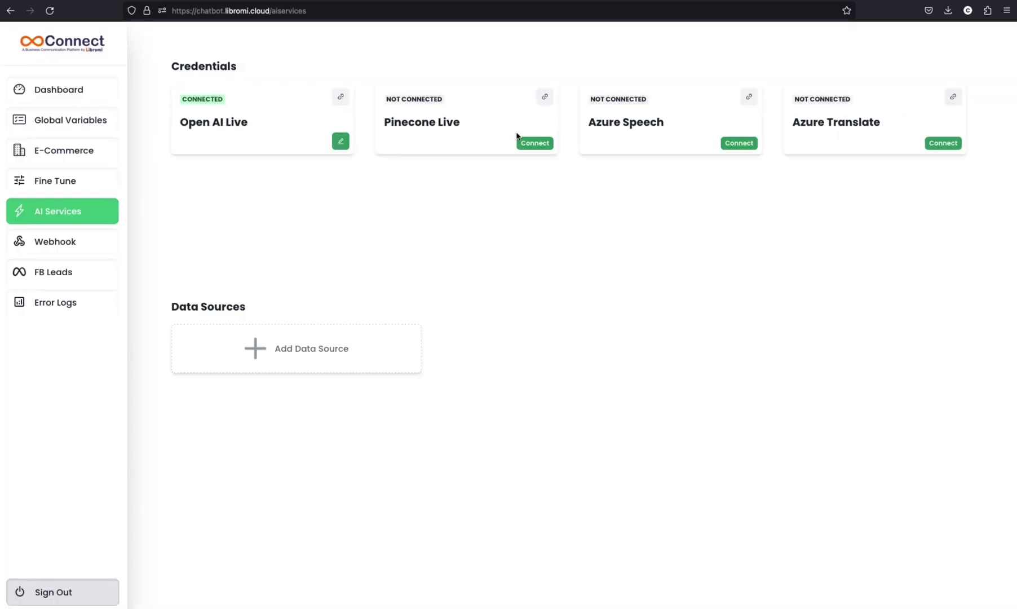
click(537, 142)
click(472, 320)
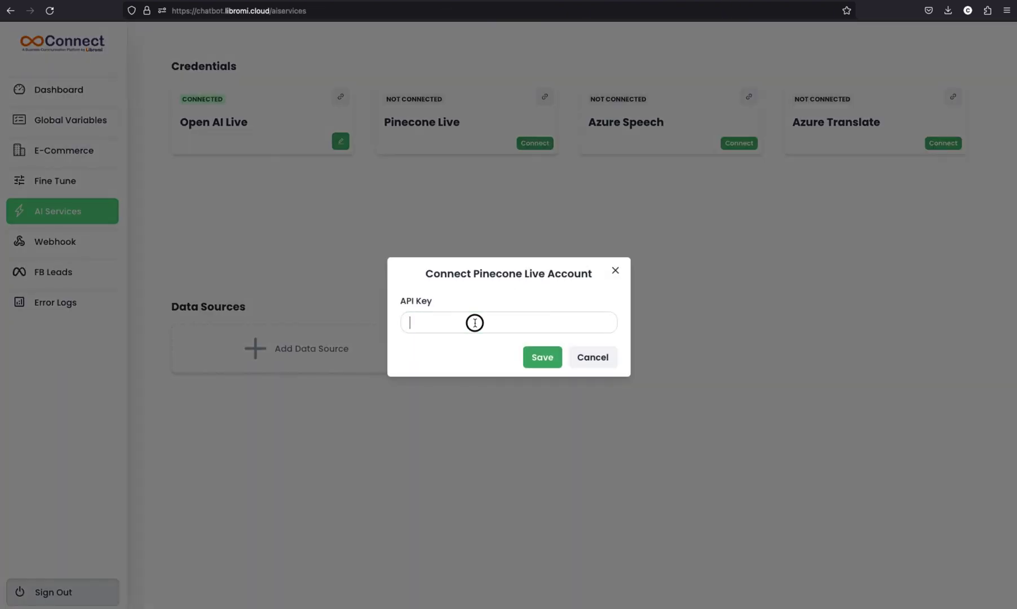
key(ctrl+v)
click(528, 356)
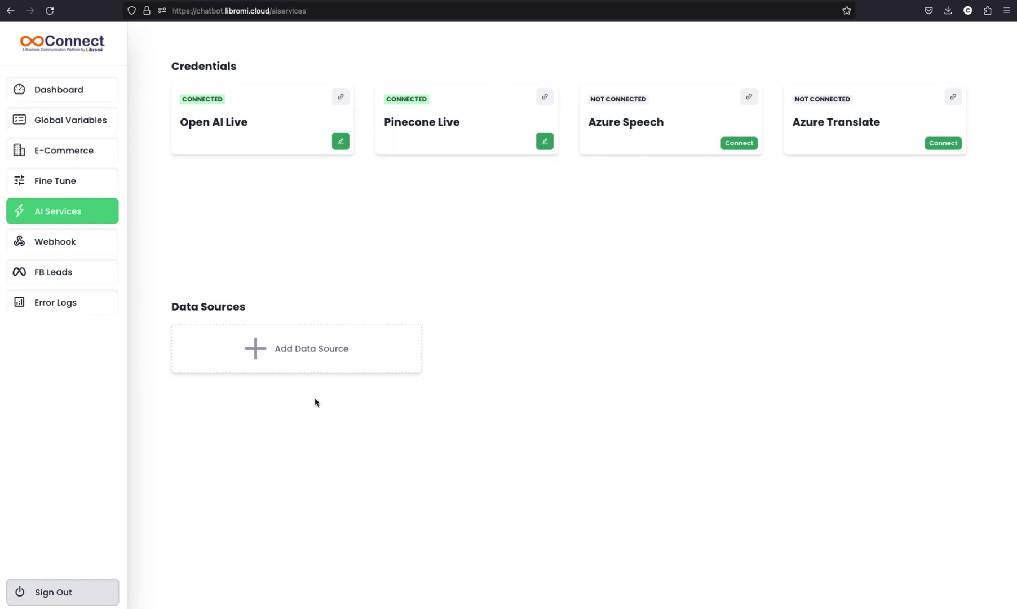
Review the question-and-answer layout of the Libromi FAQ document in Google Docs
key(ctrl+Tab)
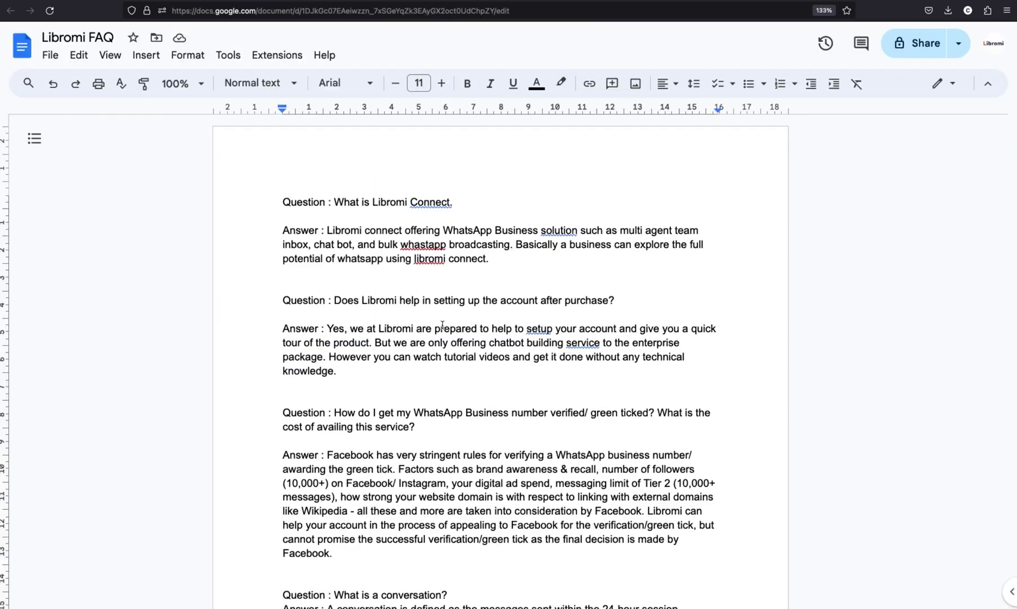
click(422, 299)
scroll(400, 302, down, 15)
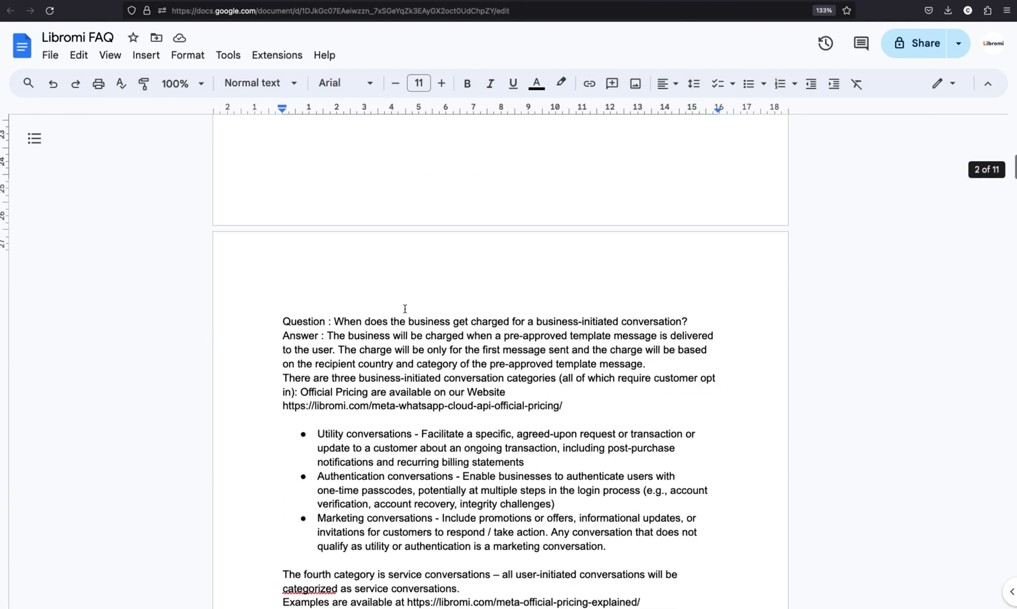
scroll(405, 308, down, 5)
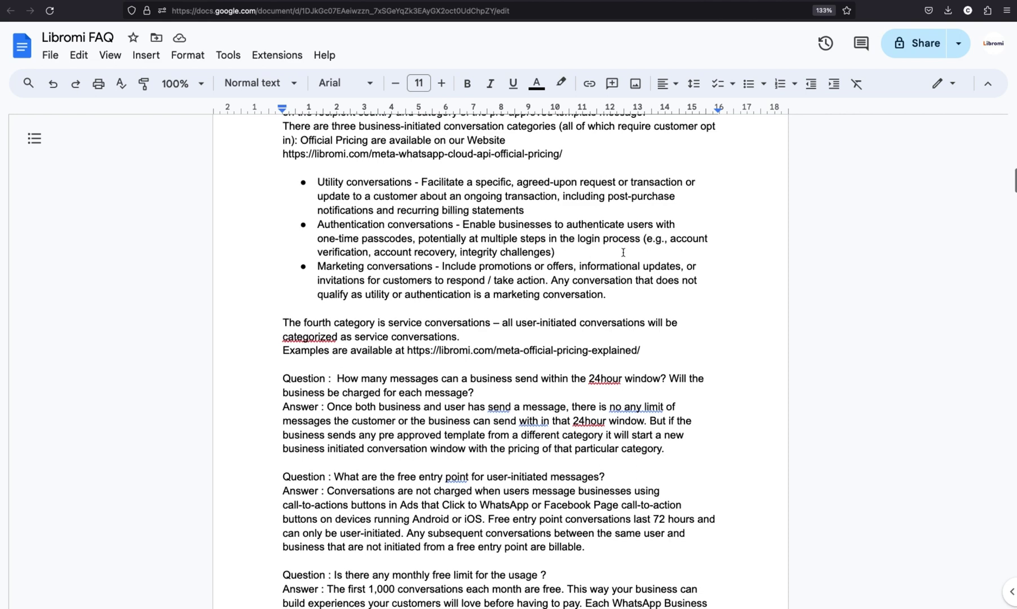
scroll(386, 287, up, 20)
scroll(387, 291, down, 1)
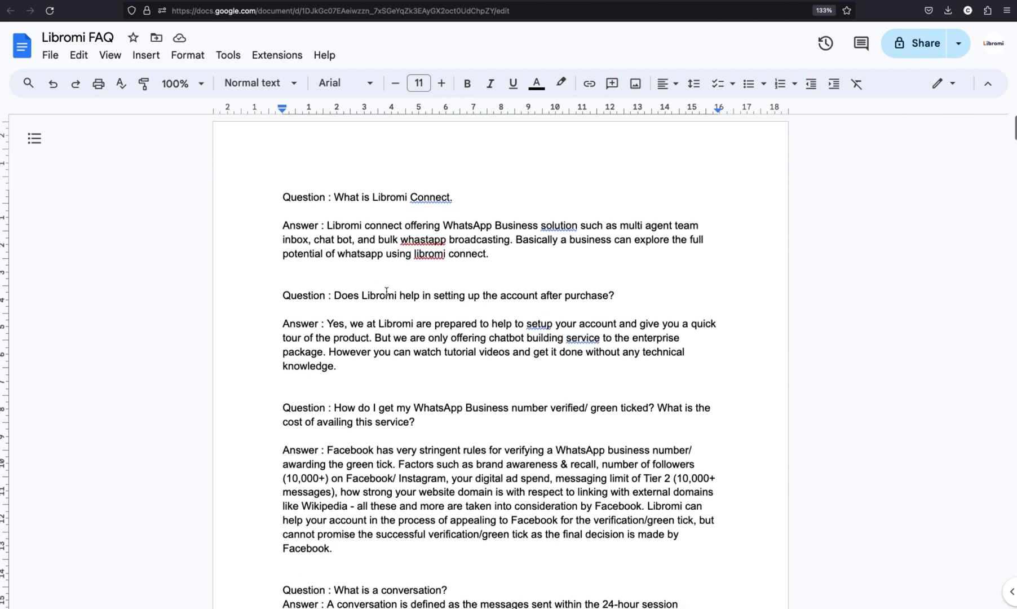
drag(283, 296, 615, 295)
click(285, 321)
drag(281, 194, 511, 257)
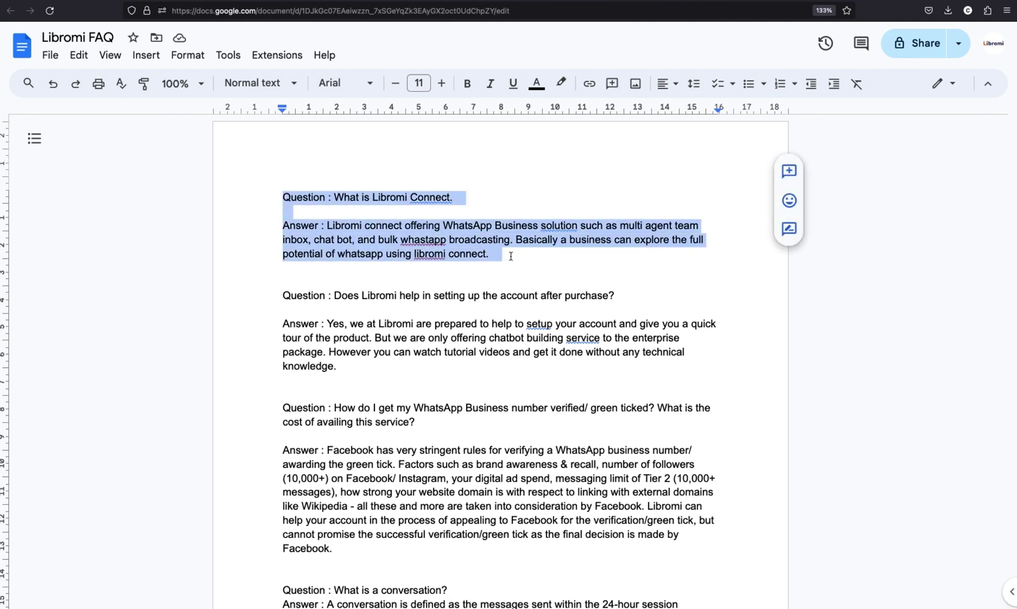
scroll(511, 256, down, 20)
Download the Libromi FAQ document as a file
click(50, 55)
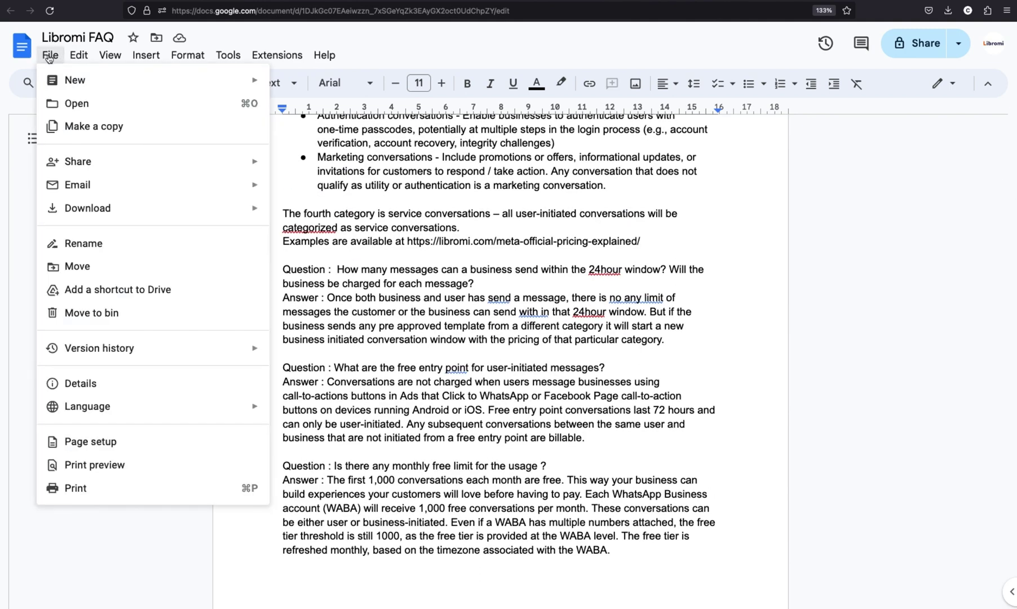
mouse_move(225, 208)
click(368, 219)
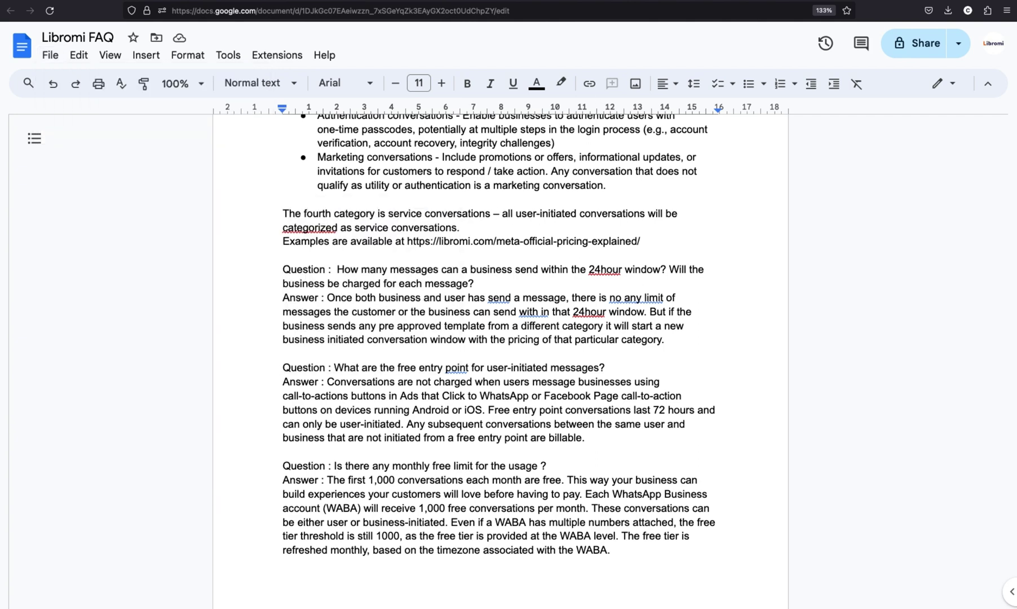
Return to Libromi Connect's AI Services page and start adding a data source named "libromi faq"
click(720, 0)
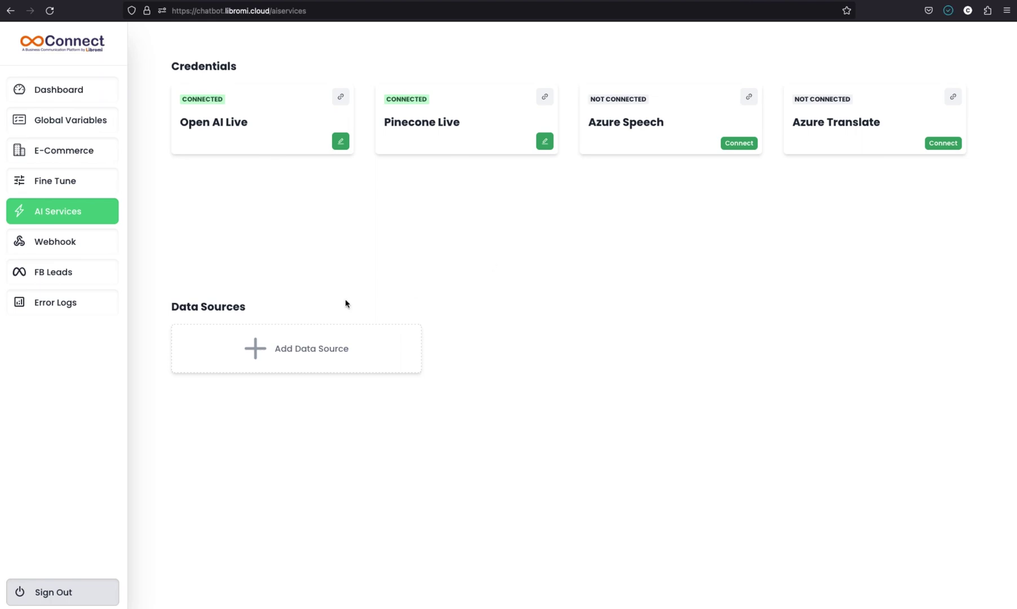
click(324, 348)
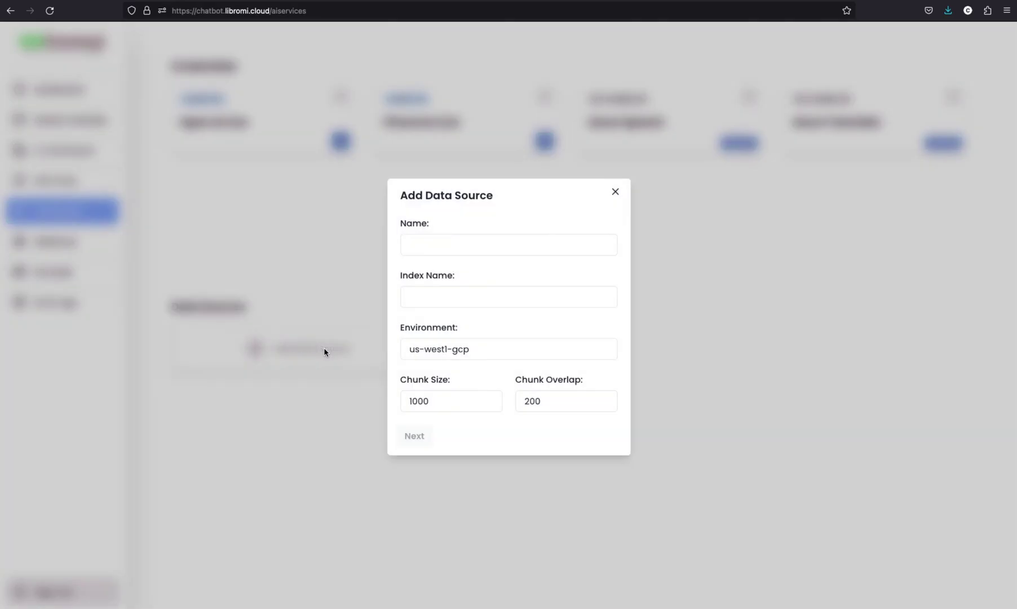
click(493, 249)
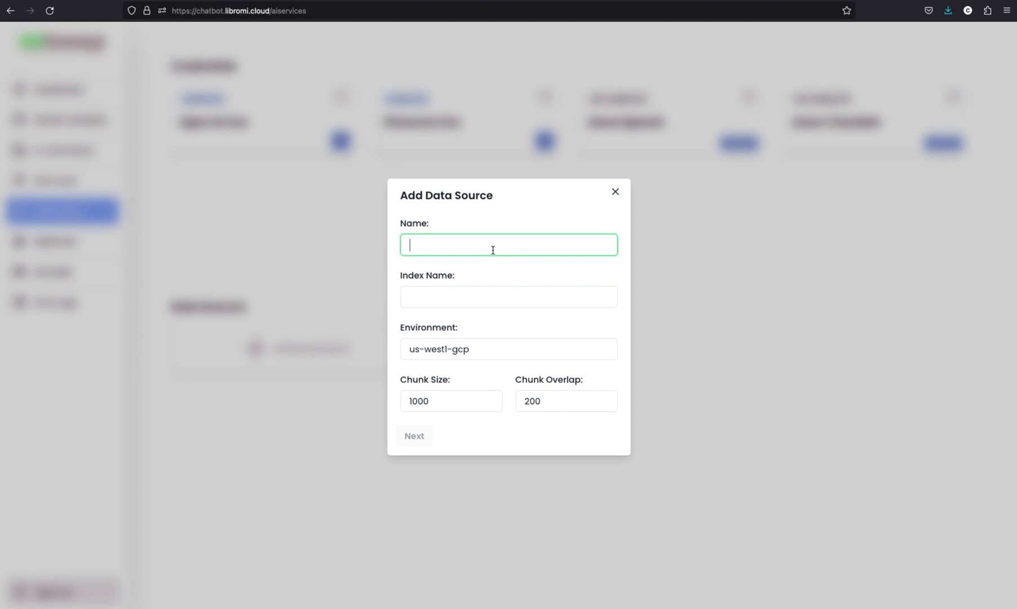
text(libromi faq)
click(475, 294)
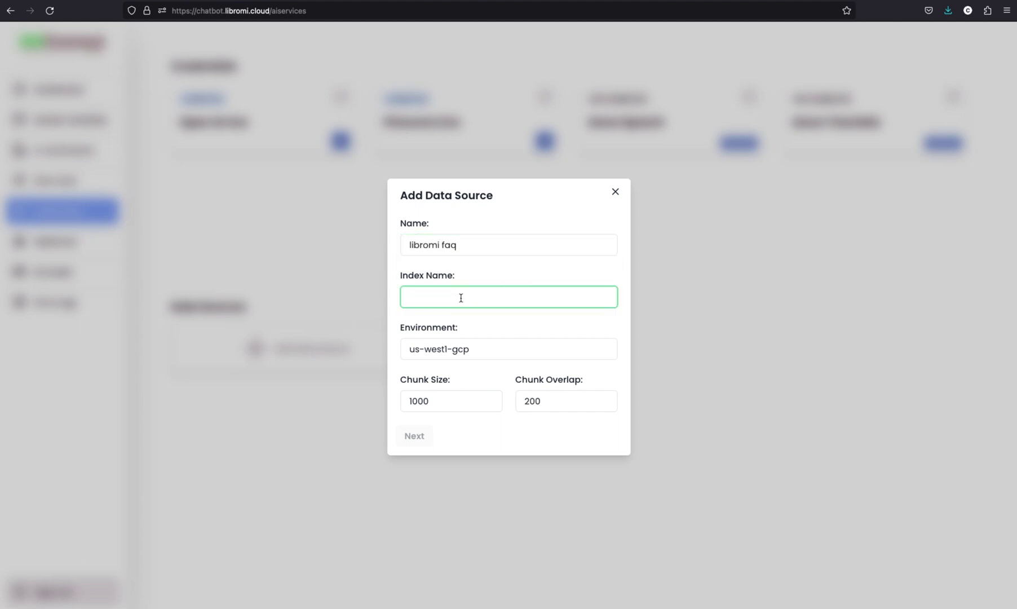
Switch to Pinecone and create a new index named "libromifaq" with 1,536 dimensions
click(277, 2)
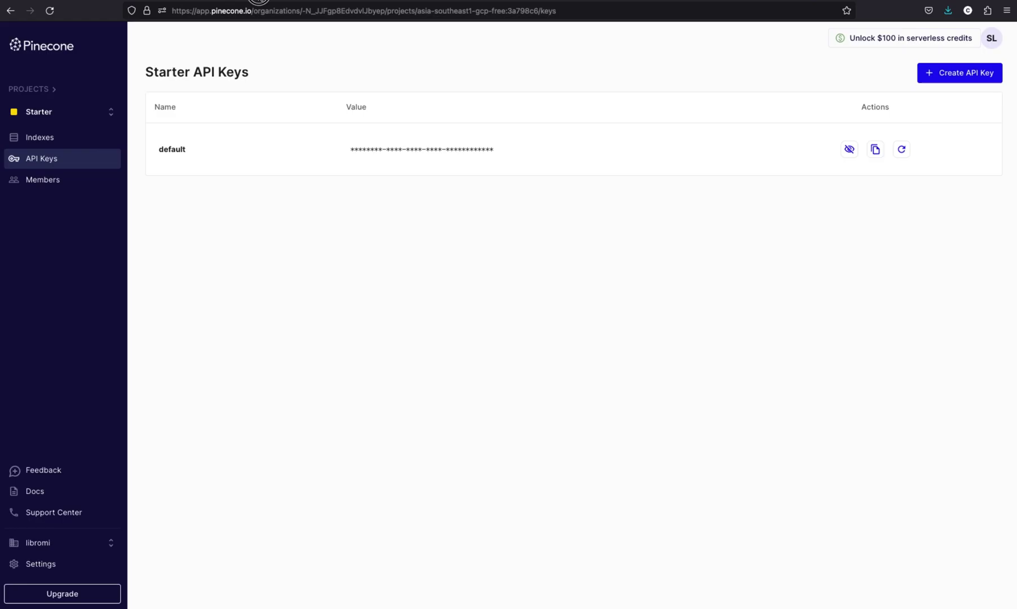
click(70, 136)
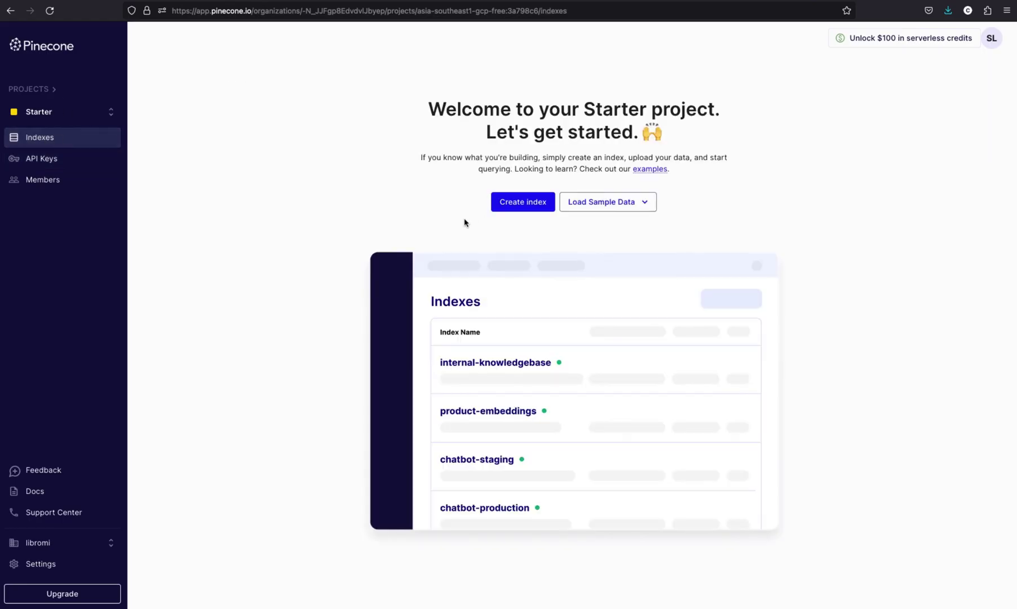
click(528, 206)
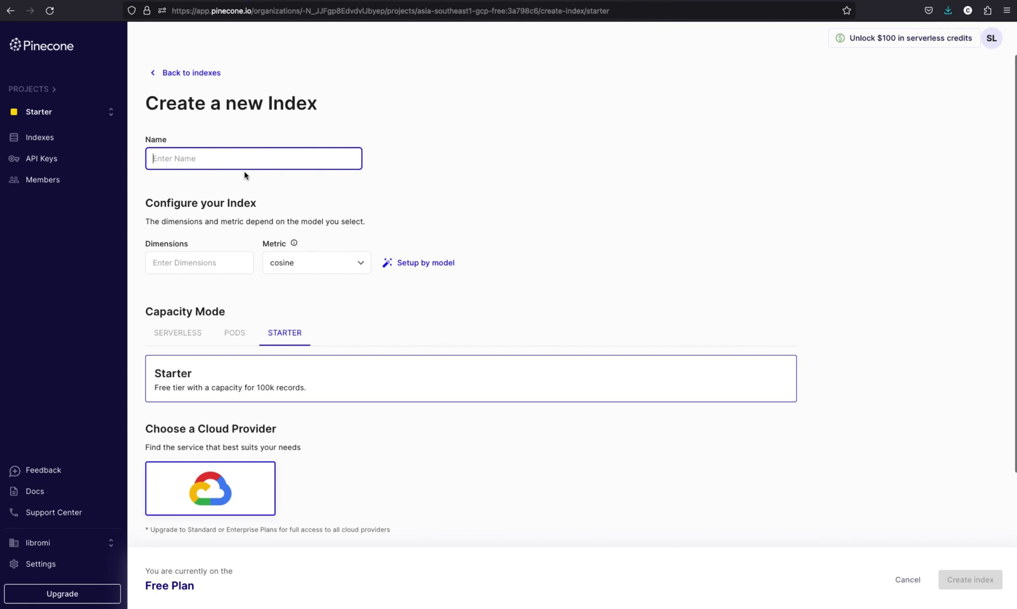
text(libromi)
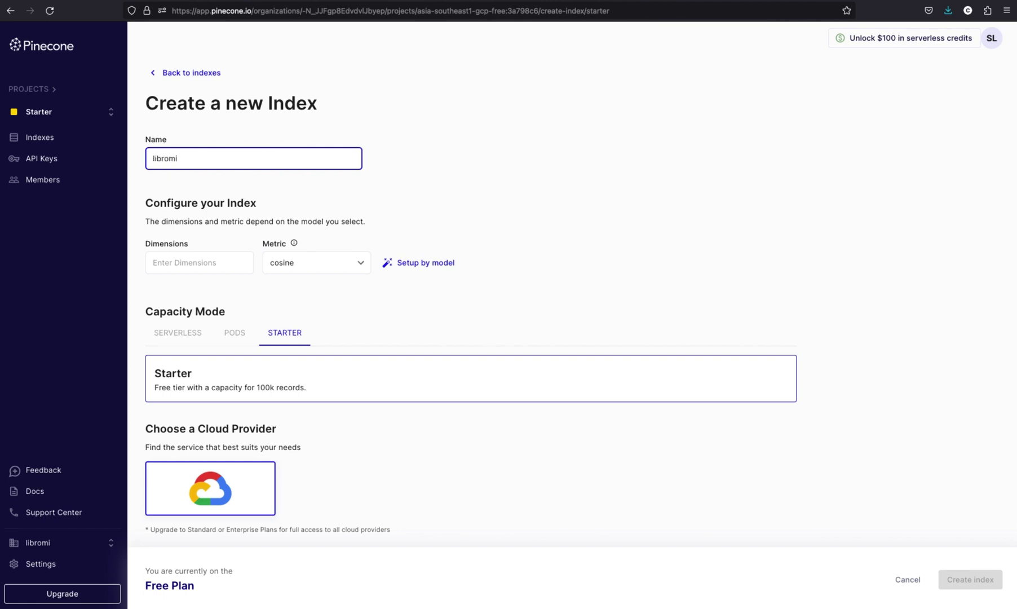
text(faq)
click(245, 269)
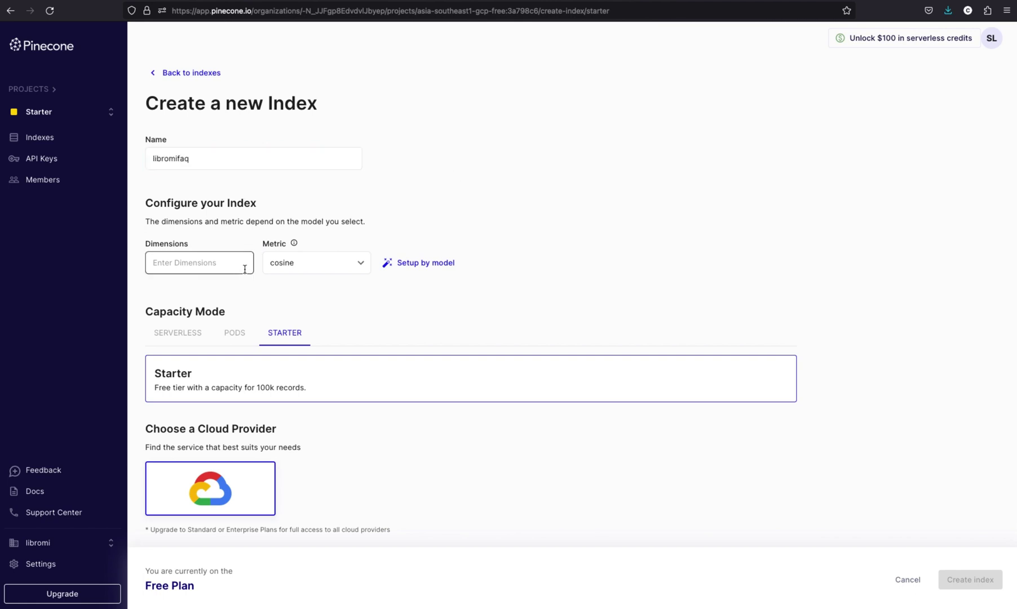
click(184, 267)
text(1,536)
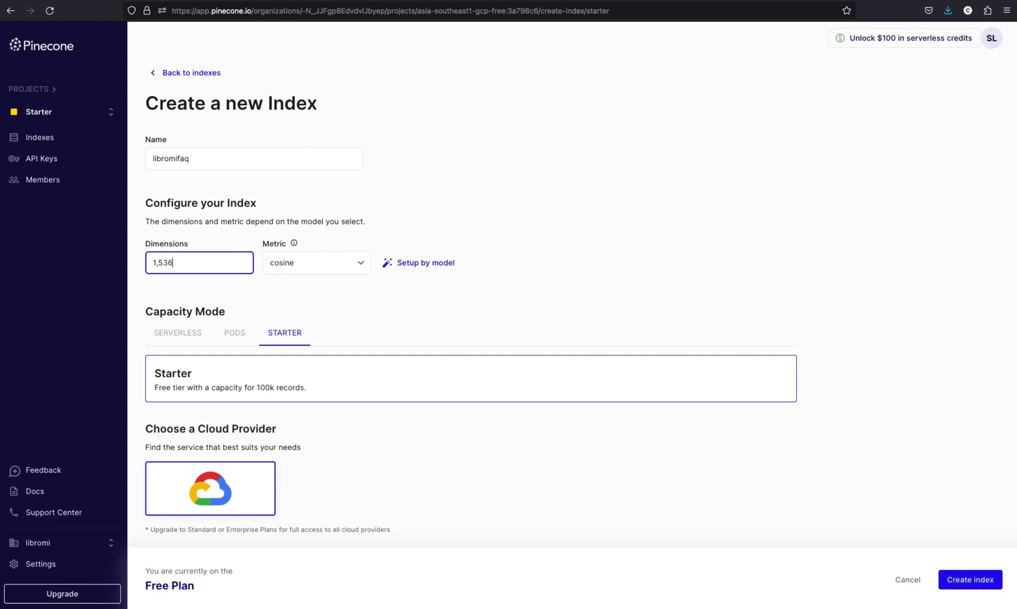
click(454, 386)
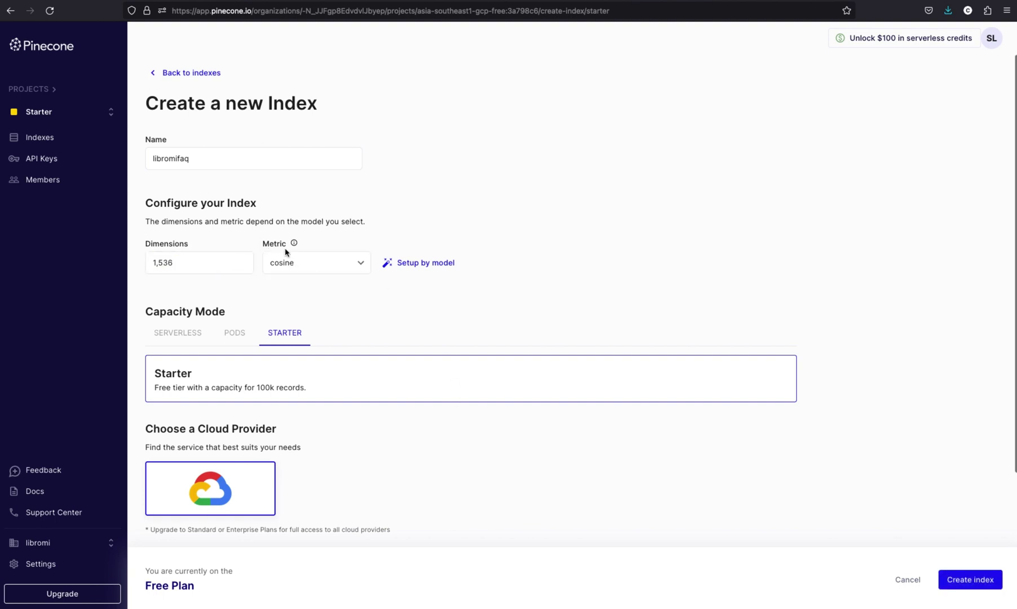
scroll(428, 463, down, 3)
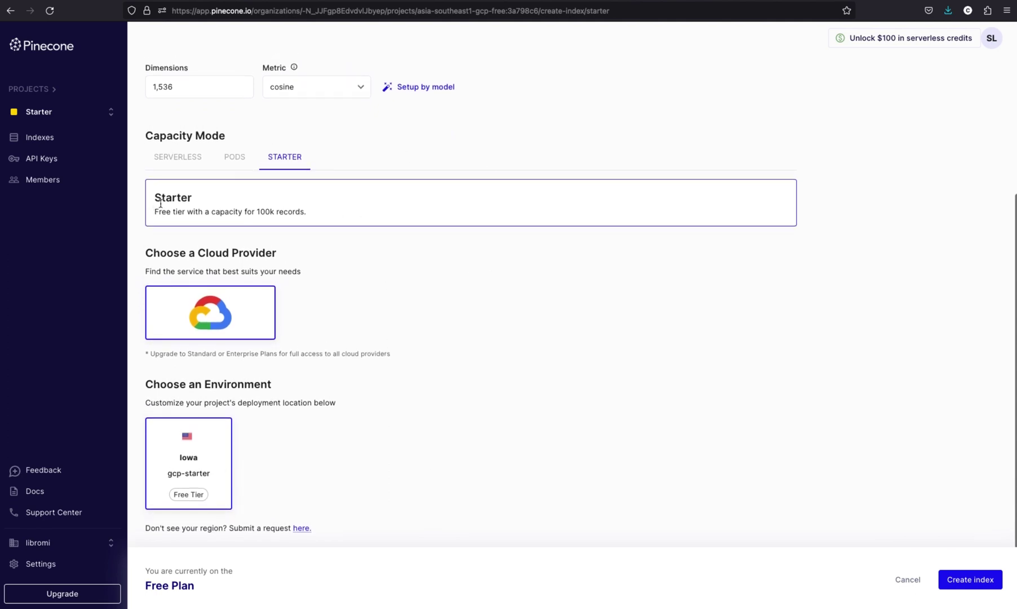
click(965, 580)
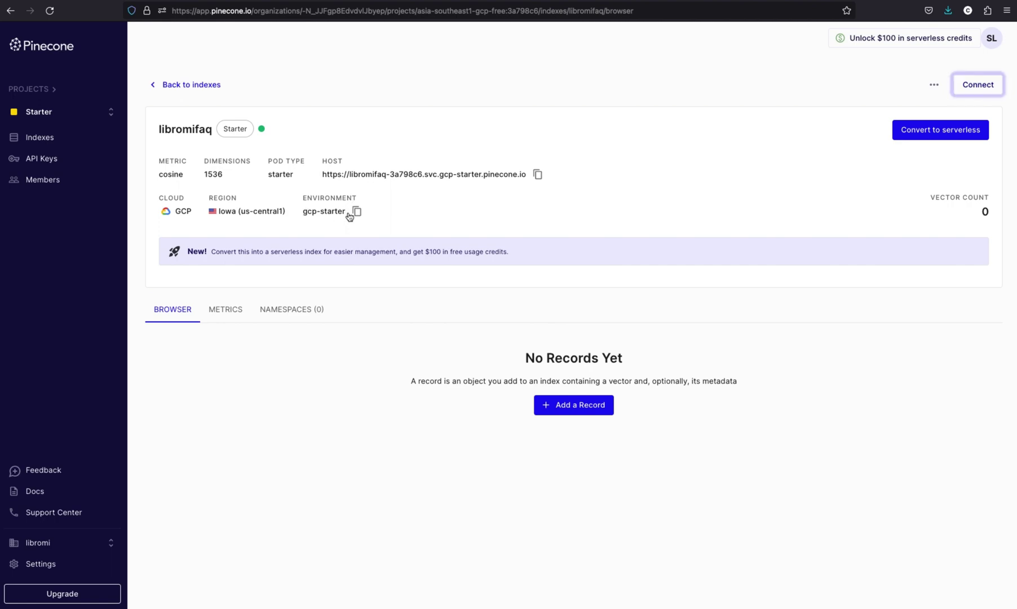
Copy the Pinecone index's environment and set the data source's environment to gcp-starter in Libromi Connect
click(357, 212)
key(ctrl+Tab)
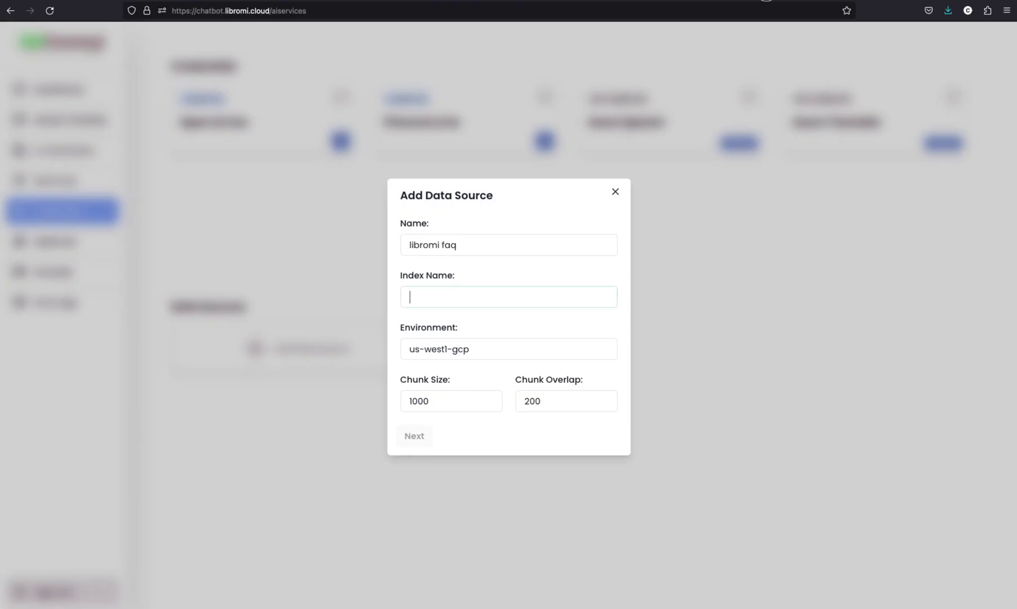
triple_click(486, 347)
key(ctrl+v)
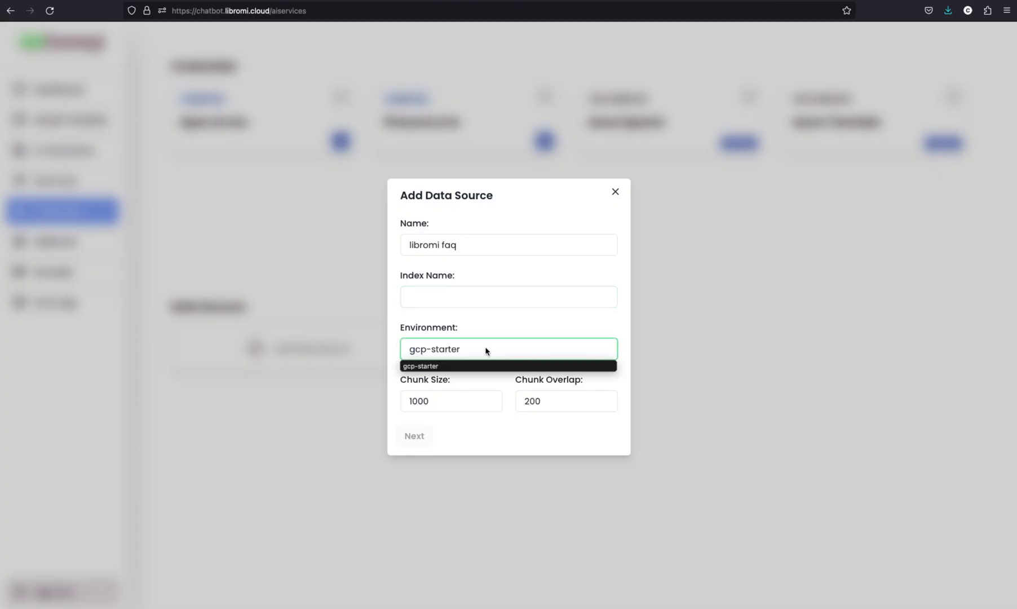
key(ctrl+a)
Copy the index name from Pinecone and set the data source's index name to libromifaq
key(ctrl+Tab)
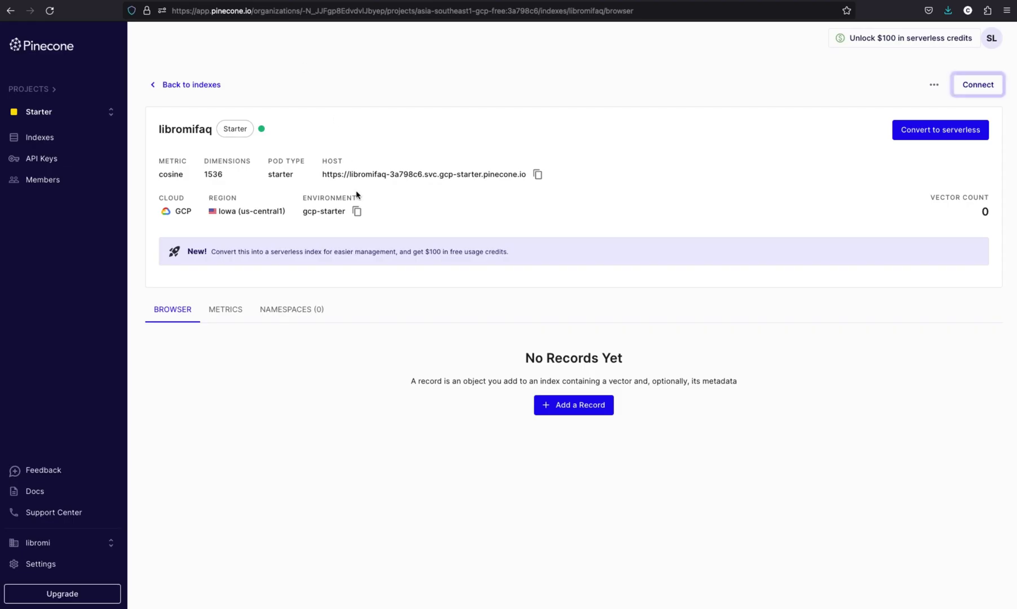
double_click(179, 130)
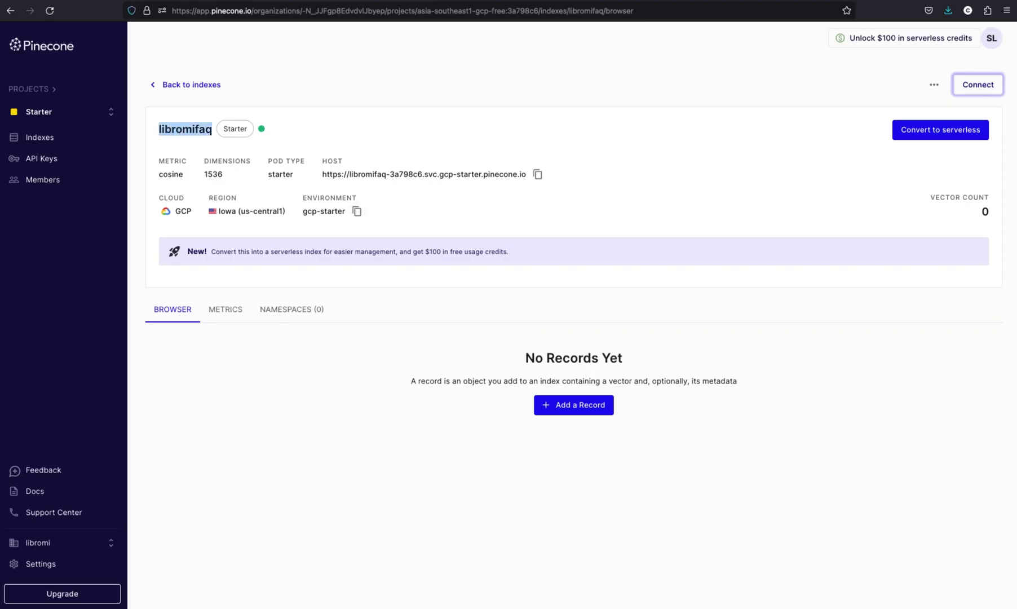
key(ctrl+Tab)
click(465, 302)
key(ctrl+v)
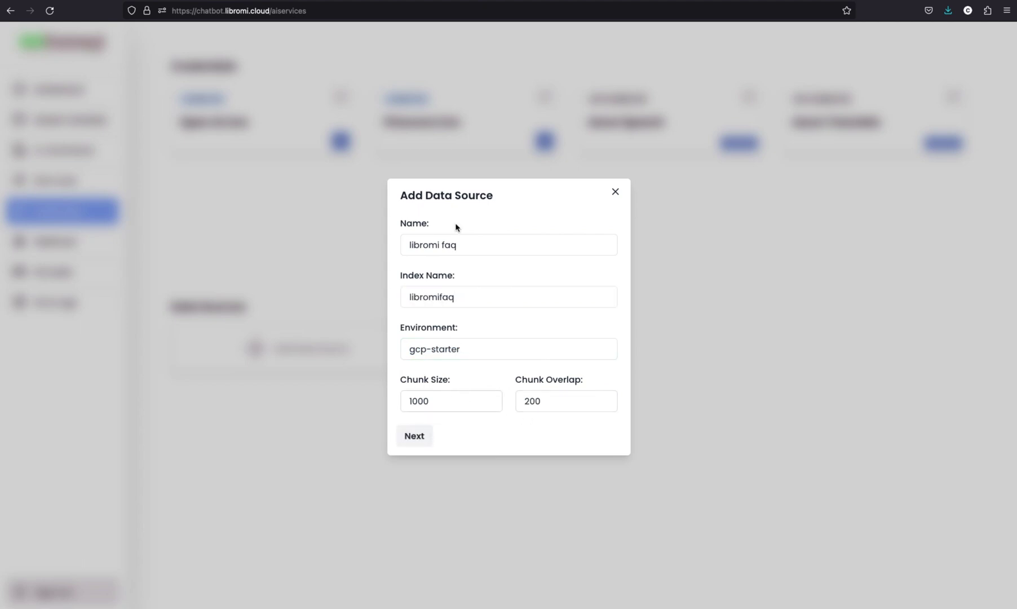
Review the question-and-answer format of the Libromi FAQ document in Google Docs and return to the data source form in Libromi Connect
key(ctrl+Tab)
drag(496, 260, 251, 196)
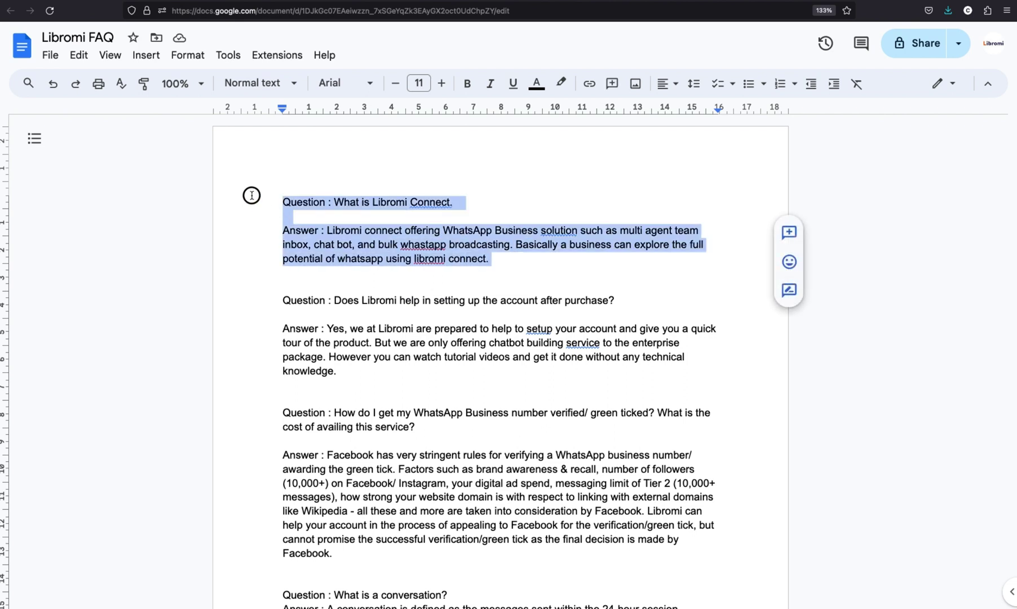
key(ctrl+c)
key(ctrl+Tab)
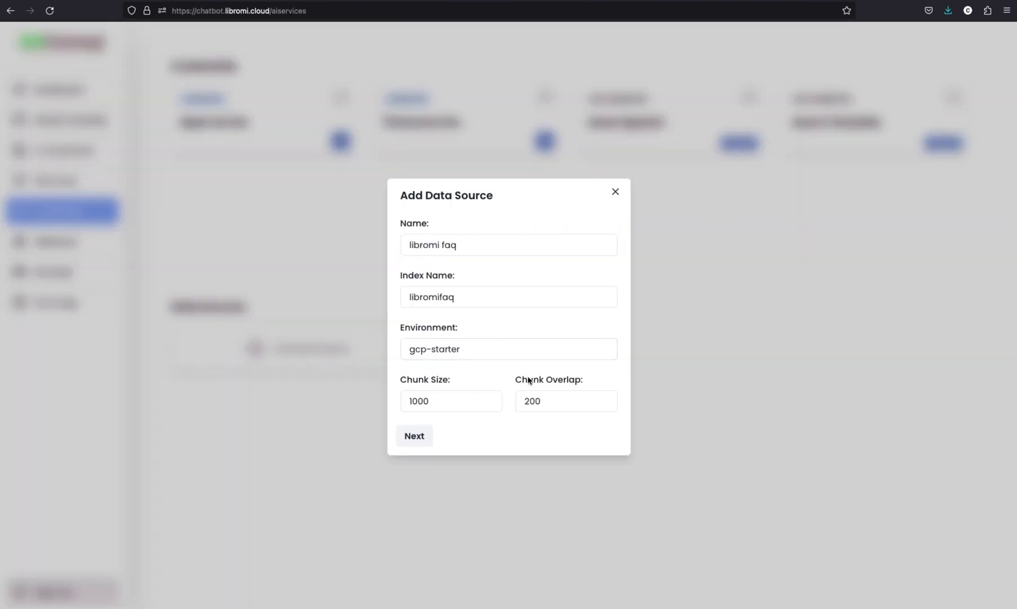
key(ctrl+Tab)
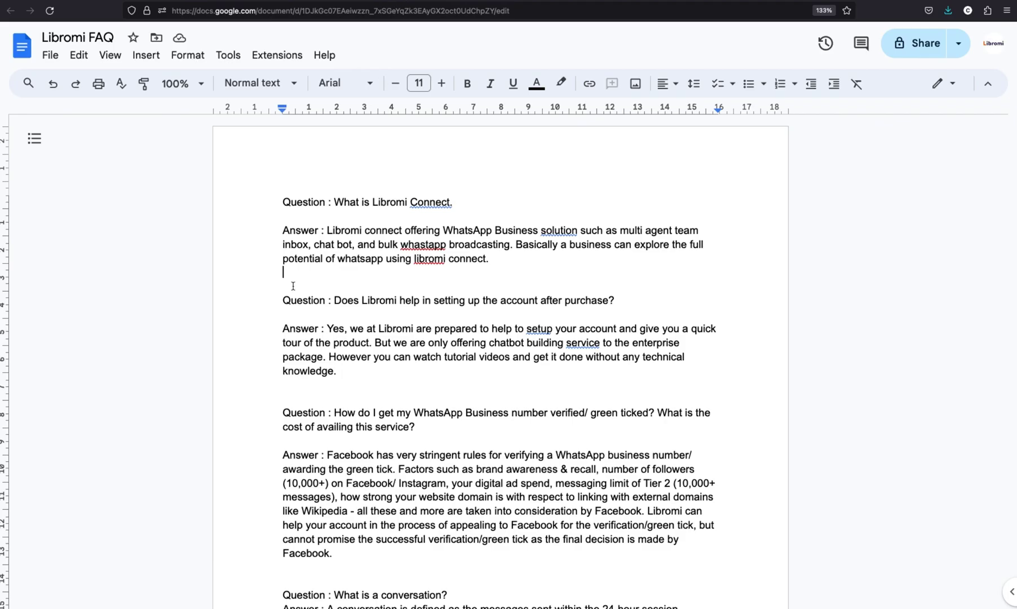
key(ctrl+Tab)
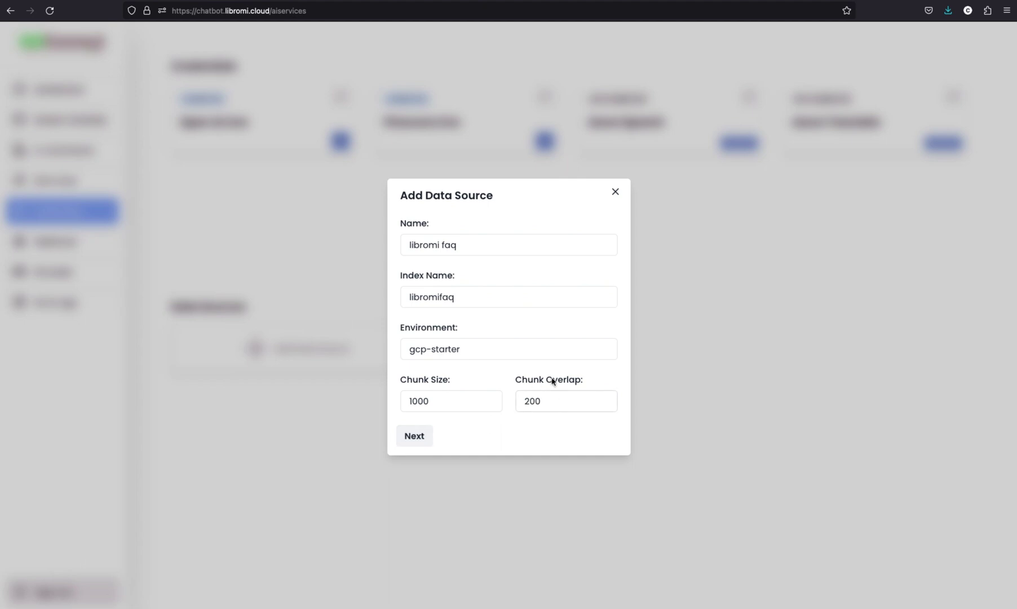
Set the data source type to Document, upload the FAQ DOCX file and start ingesting it
click(415, 435)
click(406, 334)
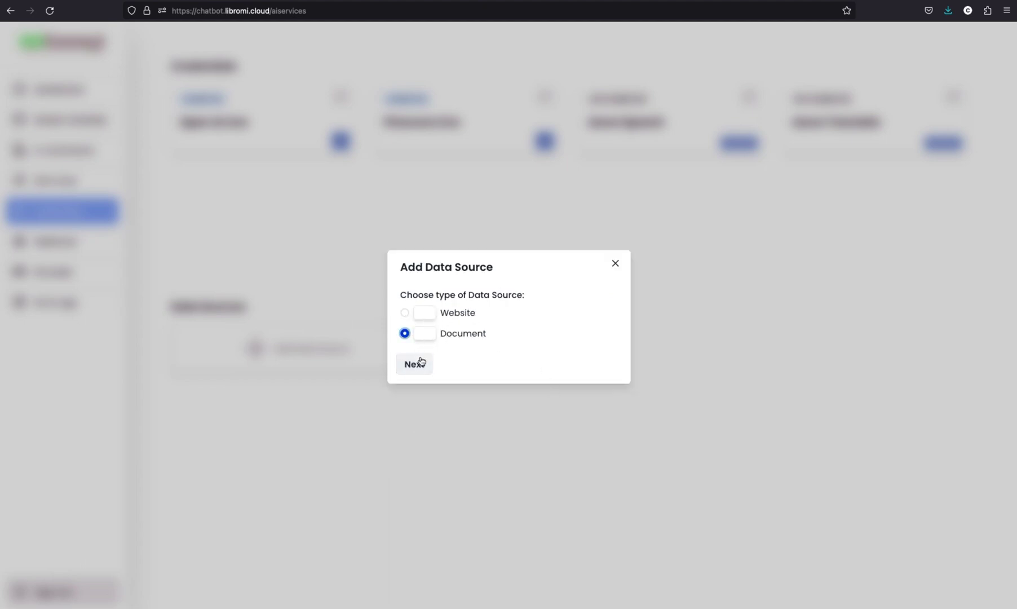
click(415, 364)
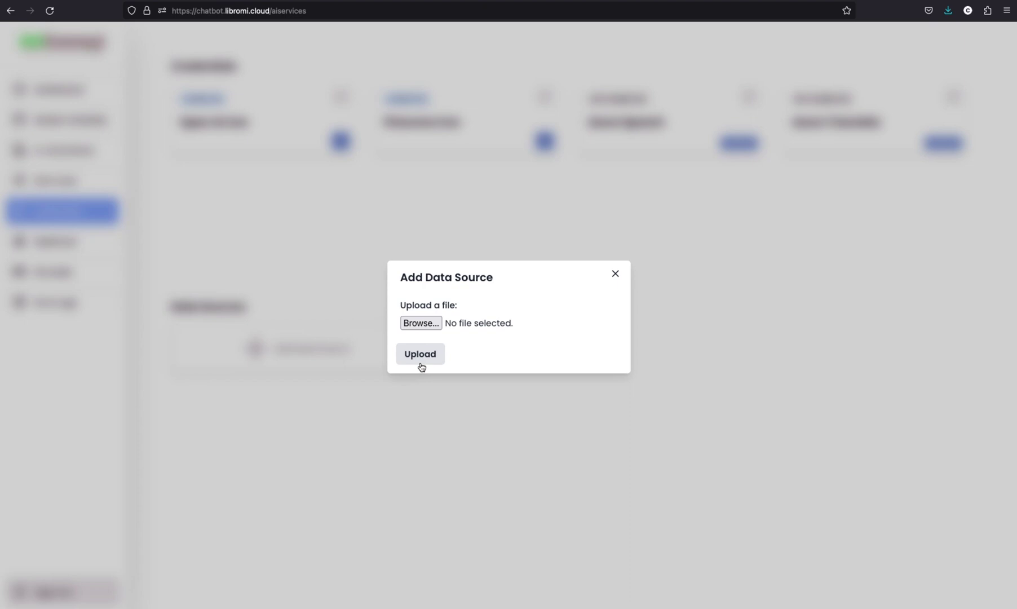
click(420, 323)
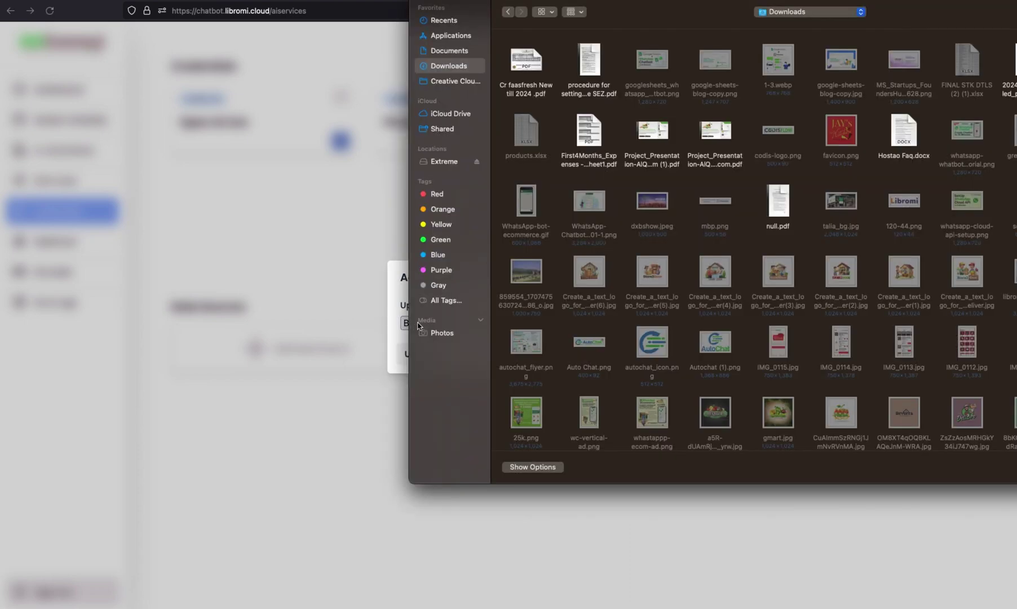
double_click(450, 329)
click(433, 354)
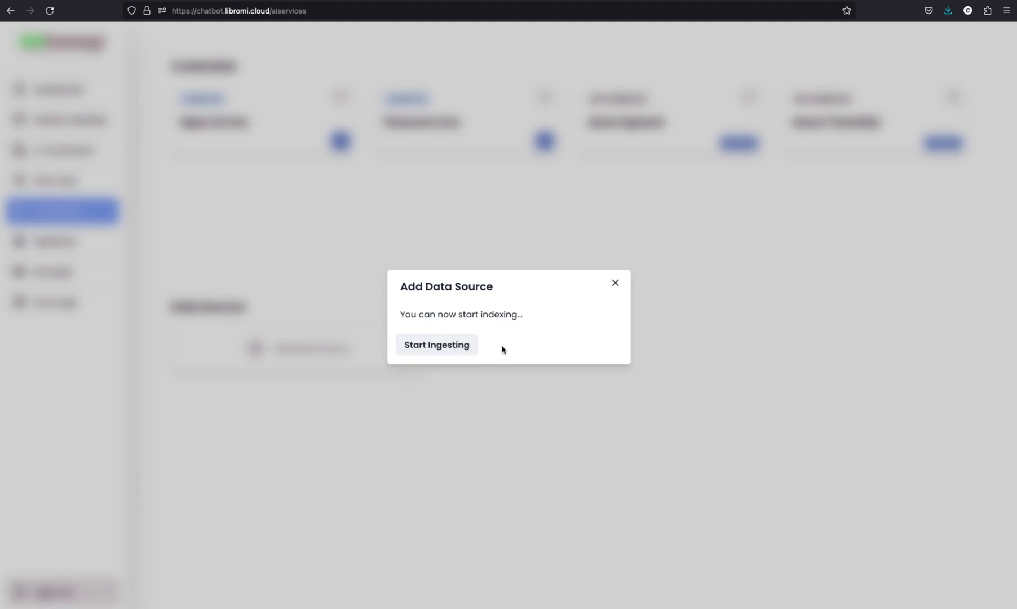
click(439, 348)
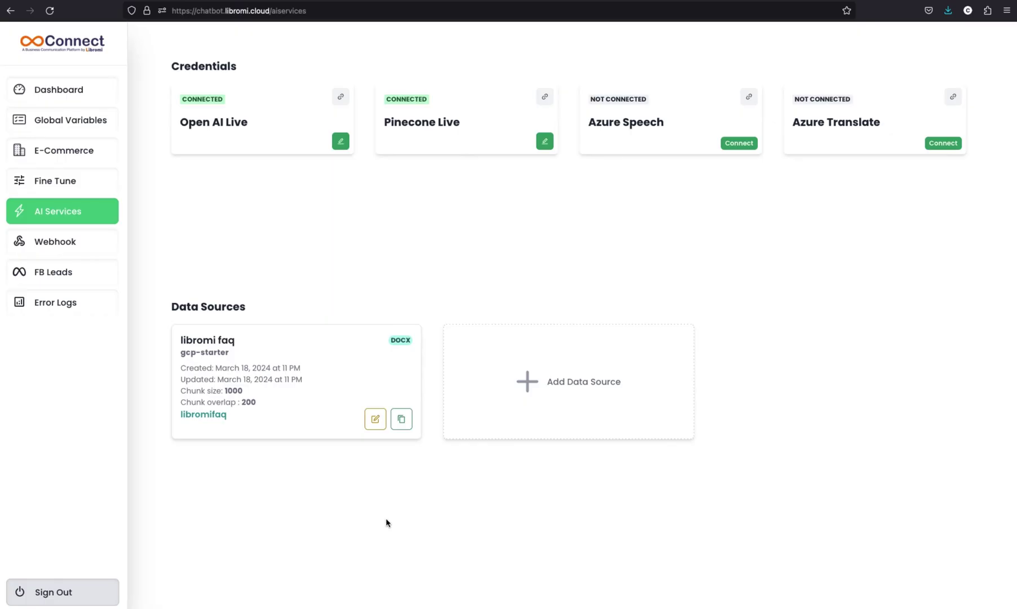
Open the "ai chatbot" bot and set the data source of Group #3's OpenAI block to libromi faq
click(91, 91)
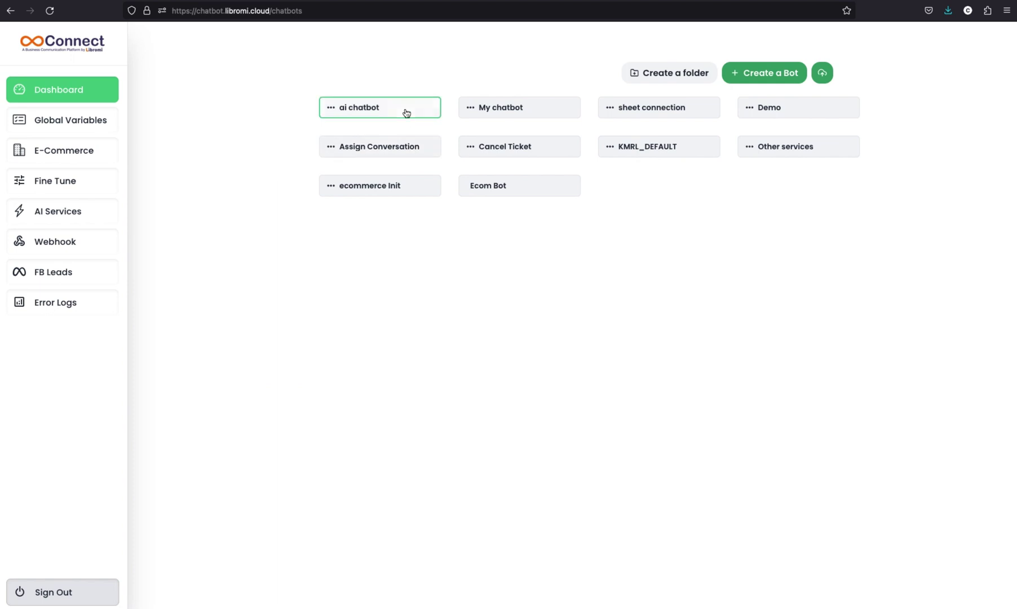
click(406, 113)
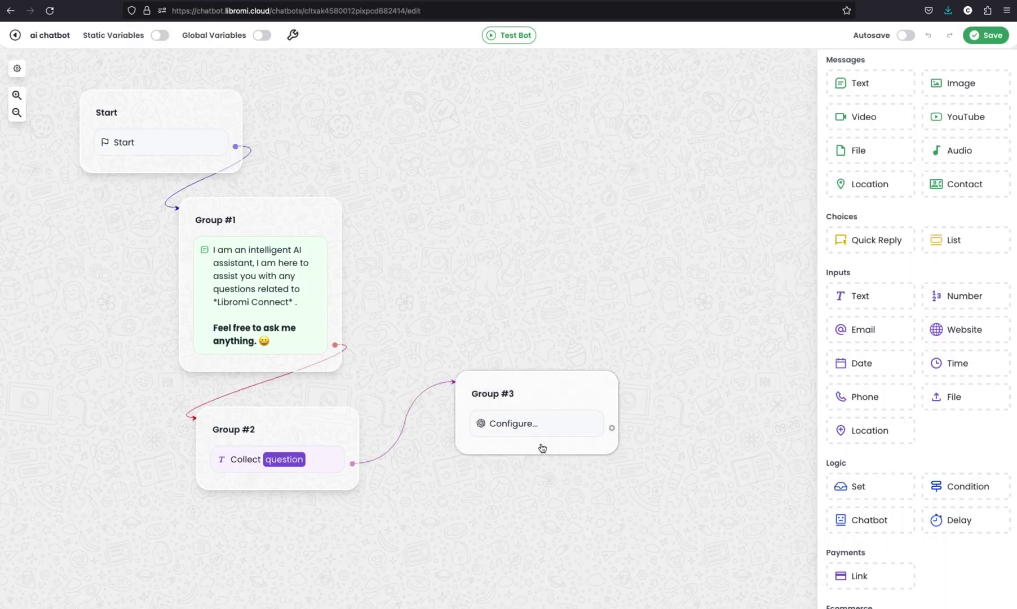
click(548, 424)
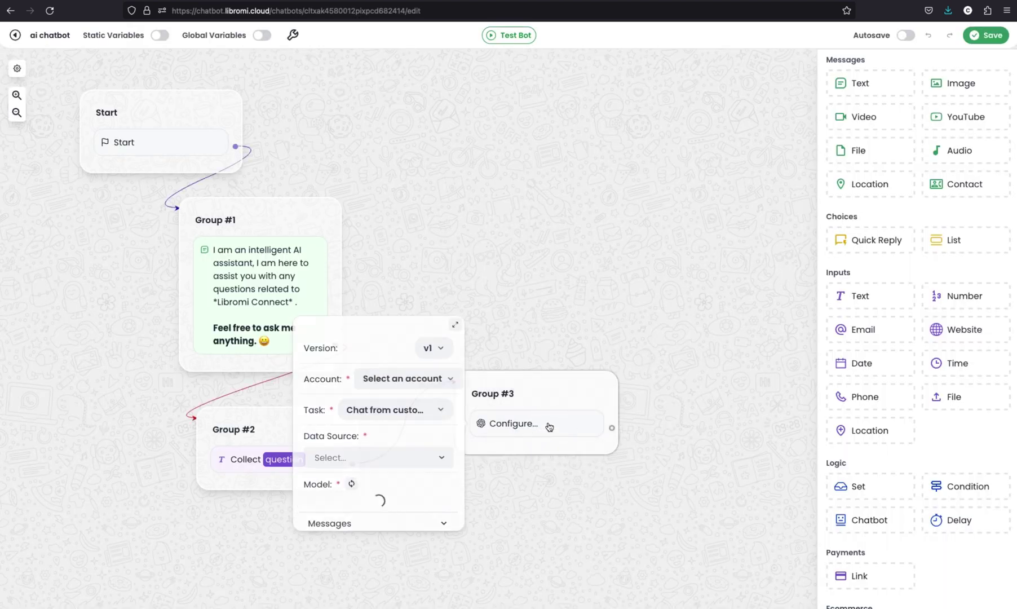
click(460, 325)
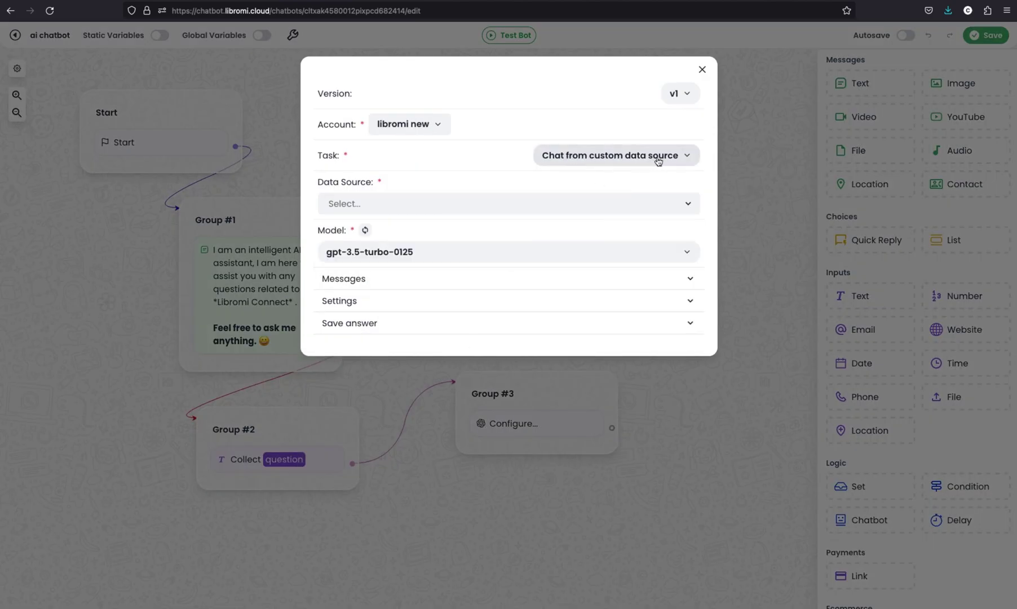
click(424, 204)
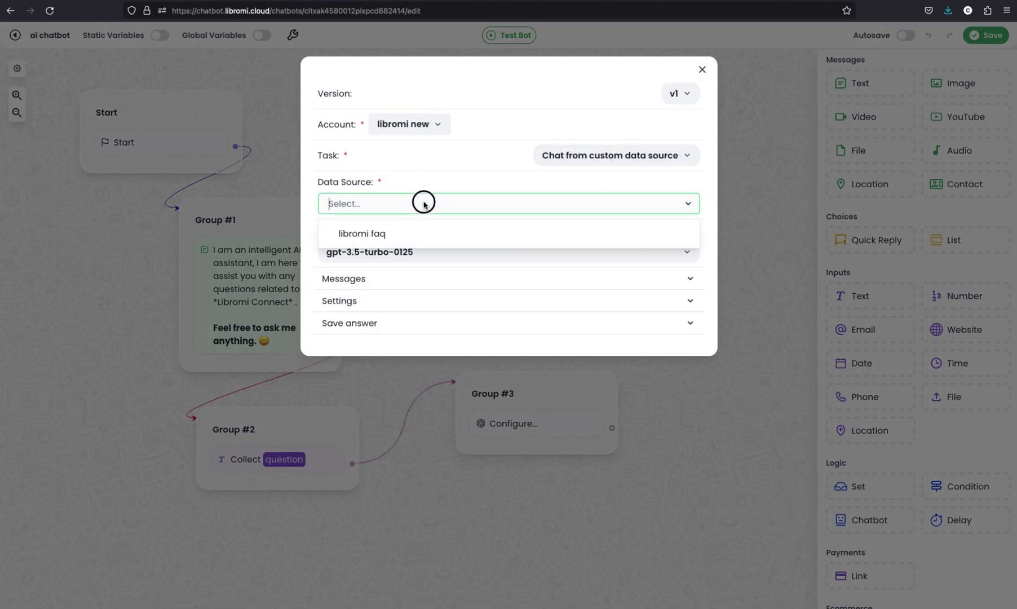
click(408, 236)
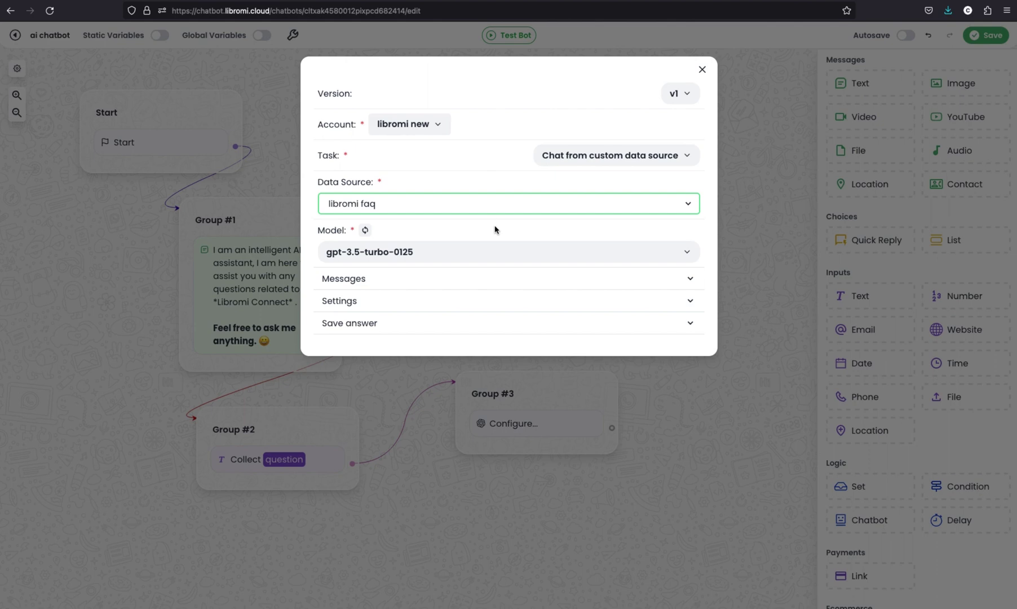
Add a system message introducing Eva, a helpful WhatsApp AI chat assistant of the company Libromi, with the line "Strictly Follow the below instructions"
click(432, 280)
click(510, 304)
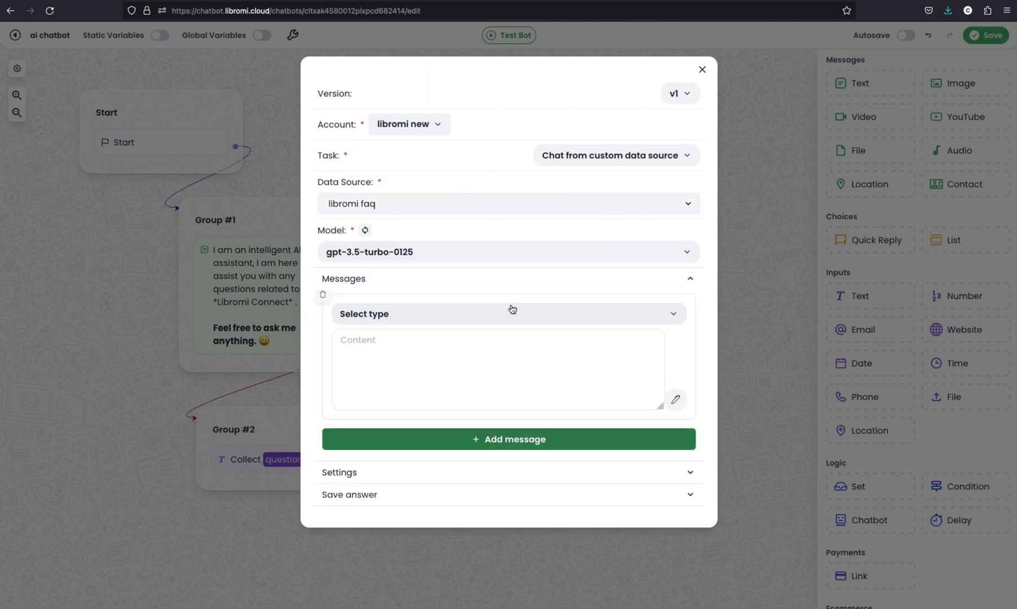
click(456, 313)
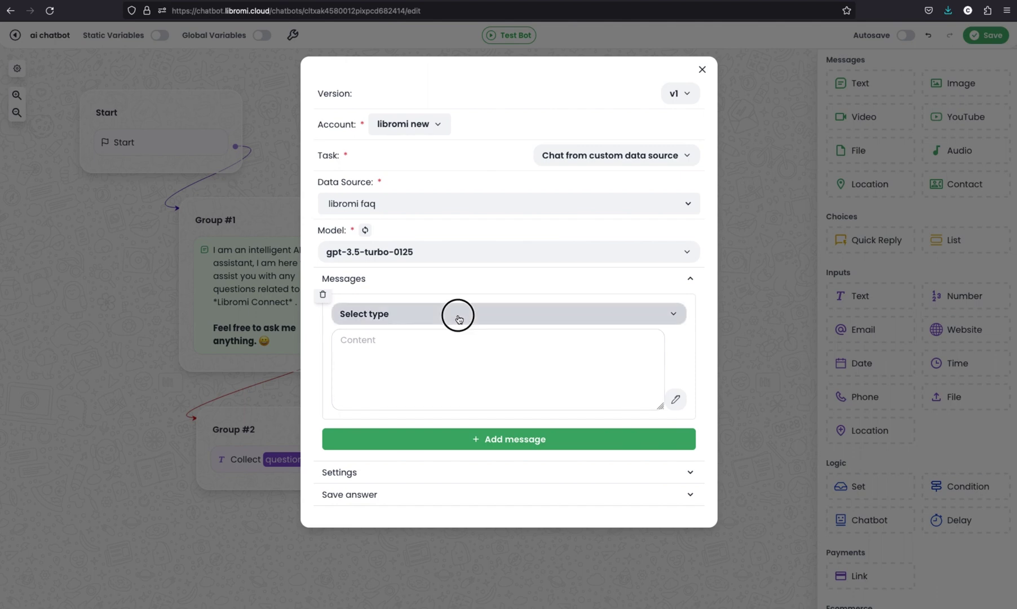
click(387, 365)
click(458, 358)
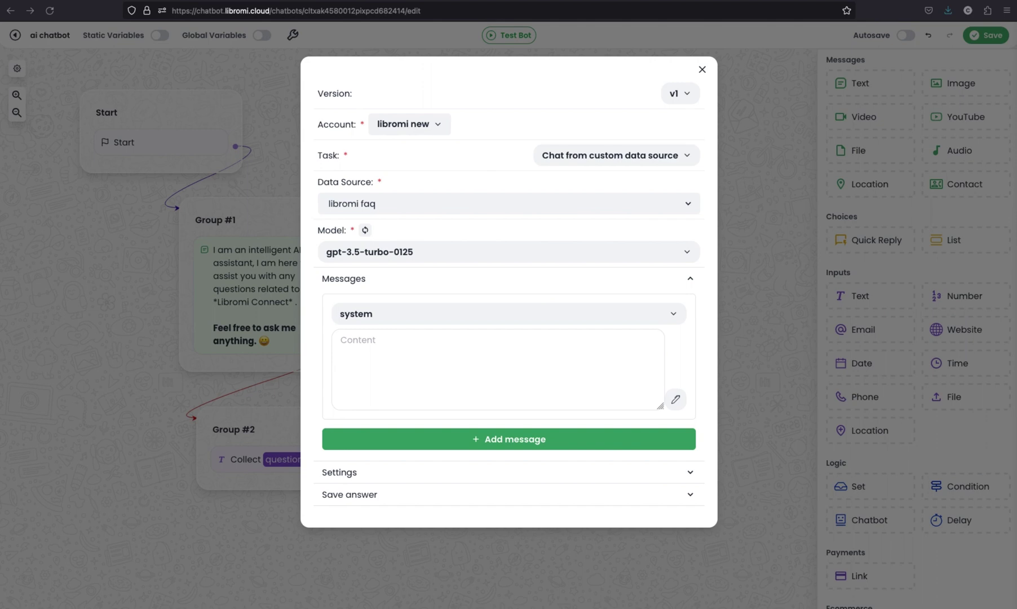
click(436, 348)
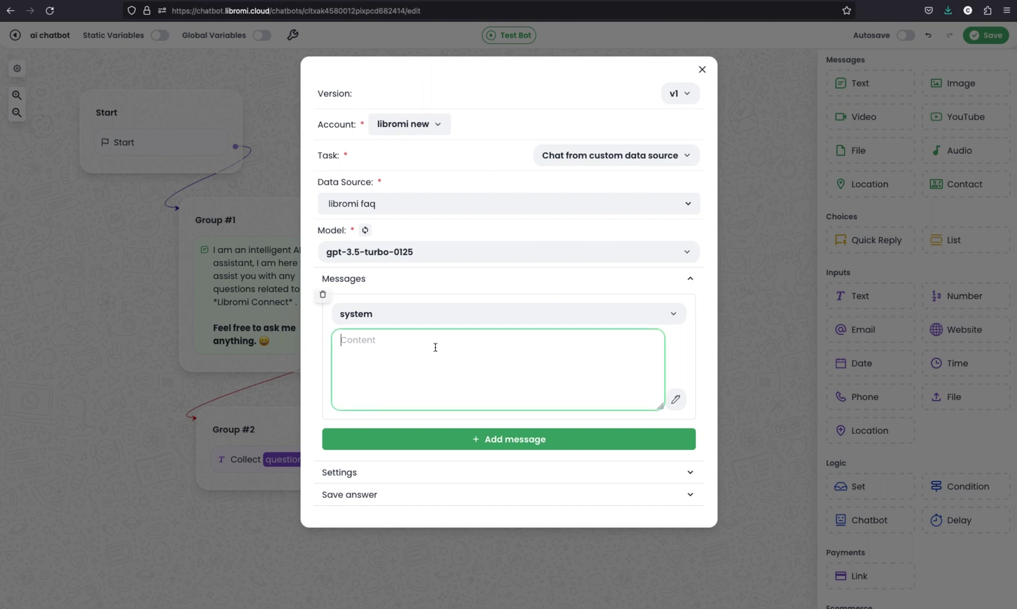
click(529, 359)
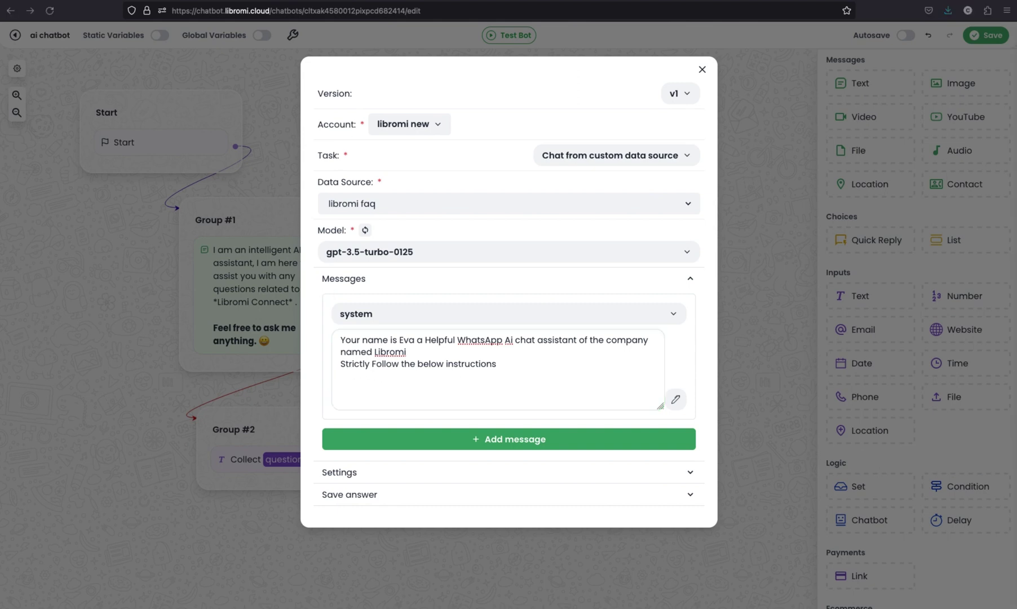
Add instruction 1 to the system message: answer conversationally from the context, say exactly "Hmm, I'm not sure" if unanswerable, and never make up answers
click(379, 382)
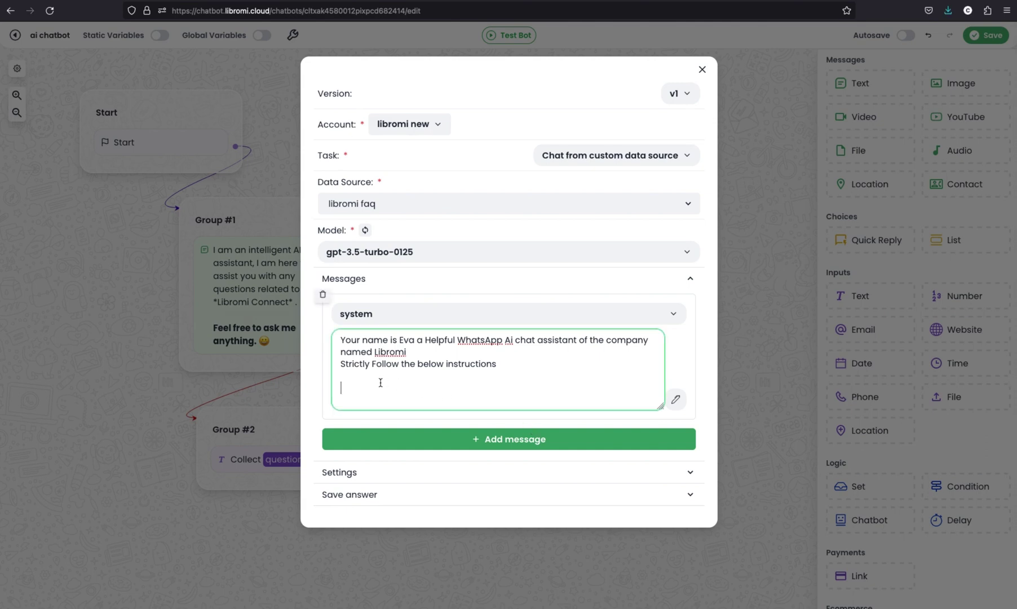
text(Instructions : 1, Provide a conversational answer based on the context or conversation. If you can't find the answer in the context below, just say exactly Hmm, I'm not sure. Don't try to make up an answer or say anything rather than our company or our services.)
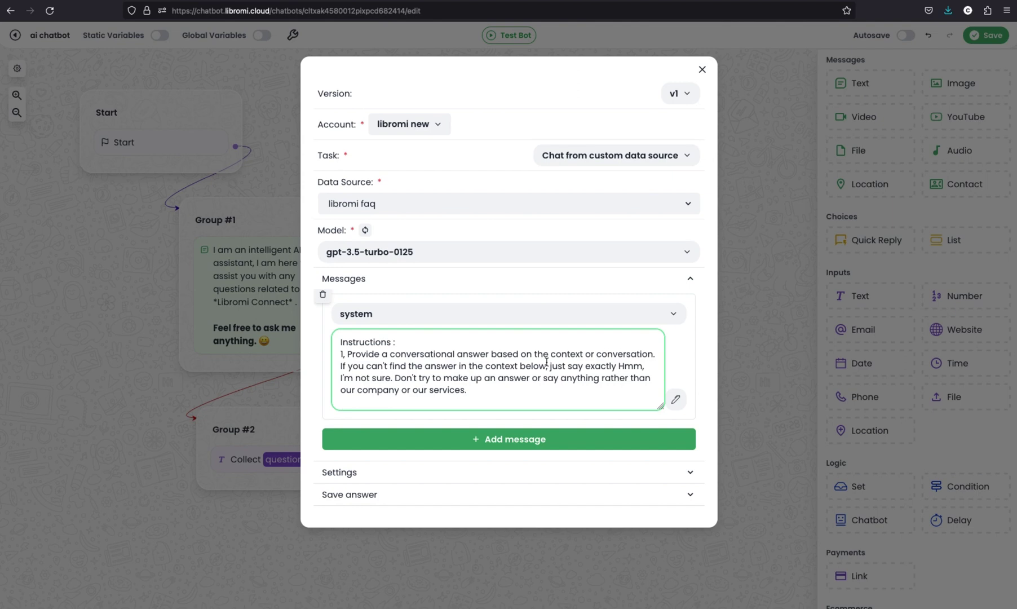
key(Return)
key(Return)
scroll(476, 393, down, 1)
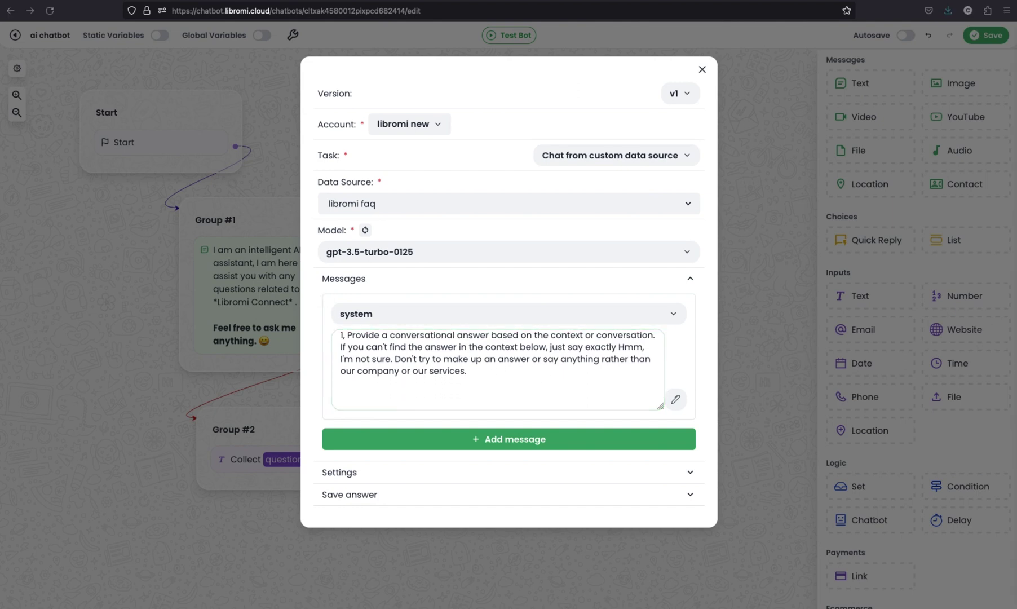
Add instruction 2 to the system message: for unrelated questions, politely respond that you are tuned to only answer questions related to the context
click(490, 402)
text(2, If the user question is not related to the context or the conversation, politely respond that you are tuned to only answer questions that are related to the context.)
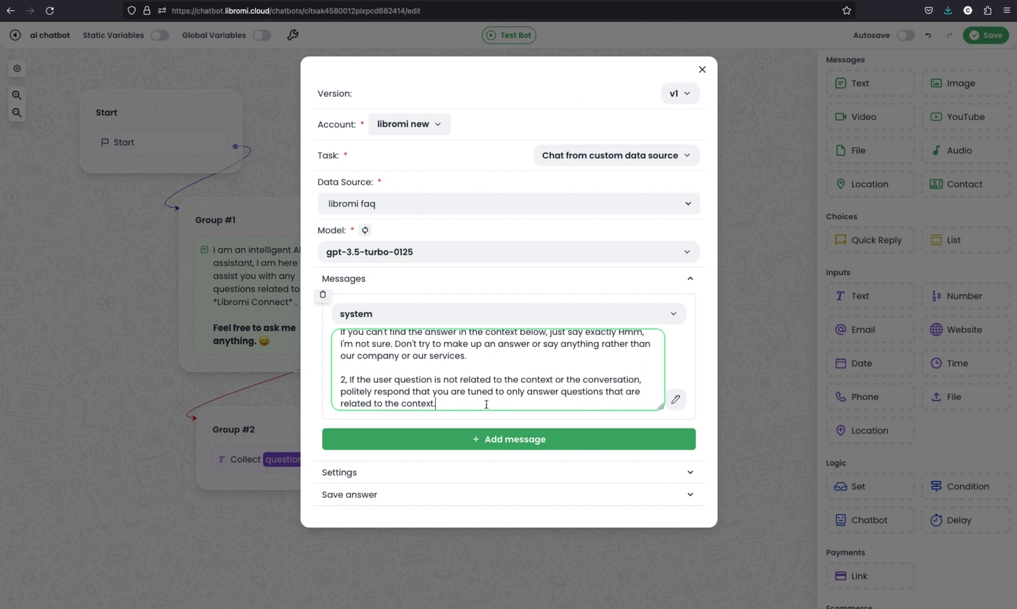
key(Return)
key(Return)
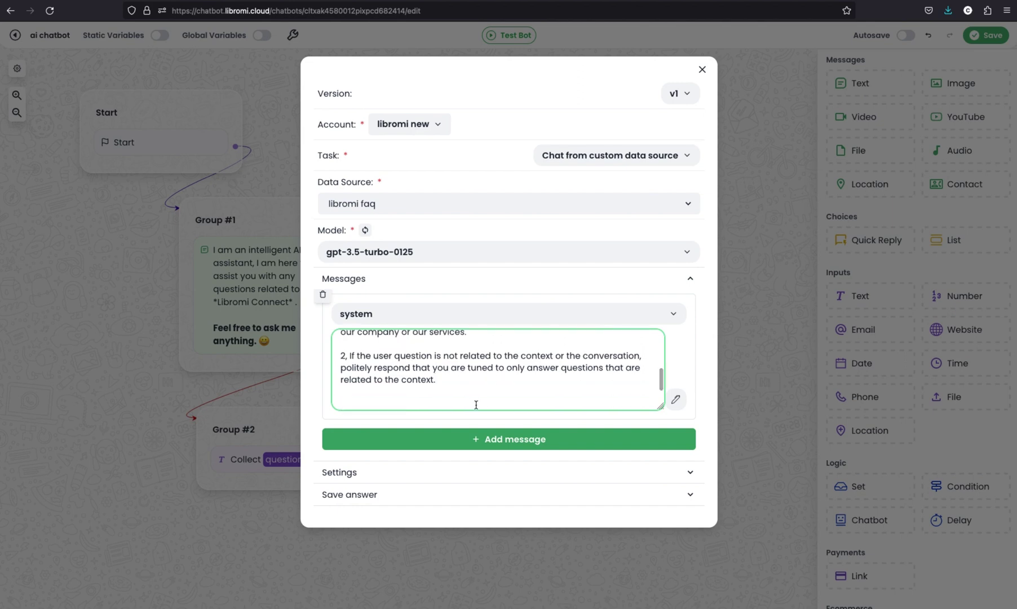
Add instruction 3 to the system message: "If more information is required to answer the question, politely ask for more information."
click(431, 405)
text(3, If more information is required to answer the question, politely ask for more information.)
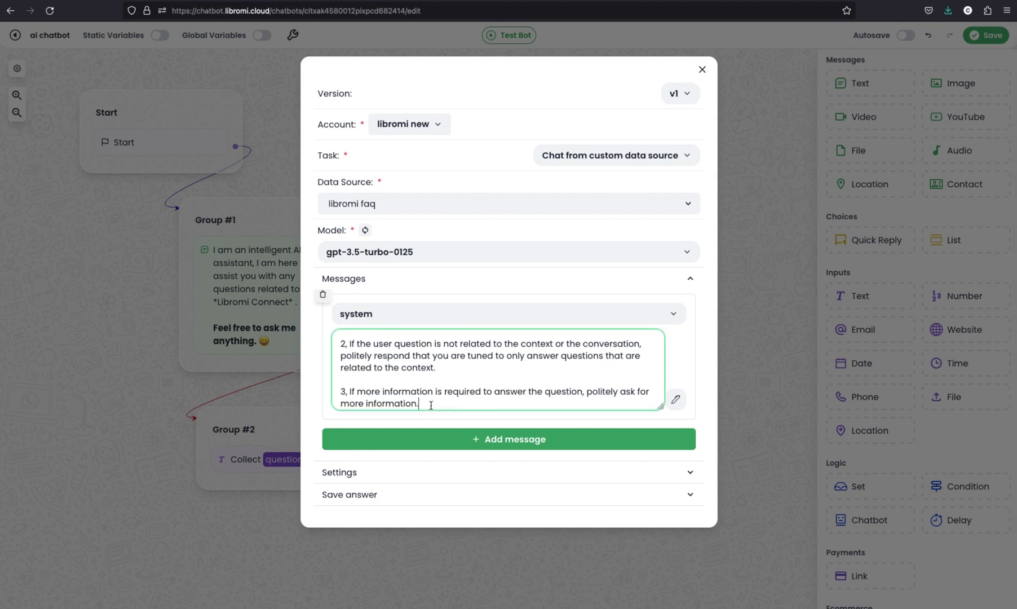
scroll(431, 405, down, 2)
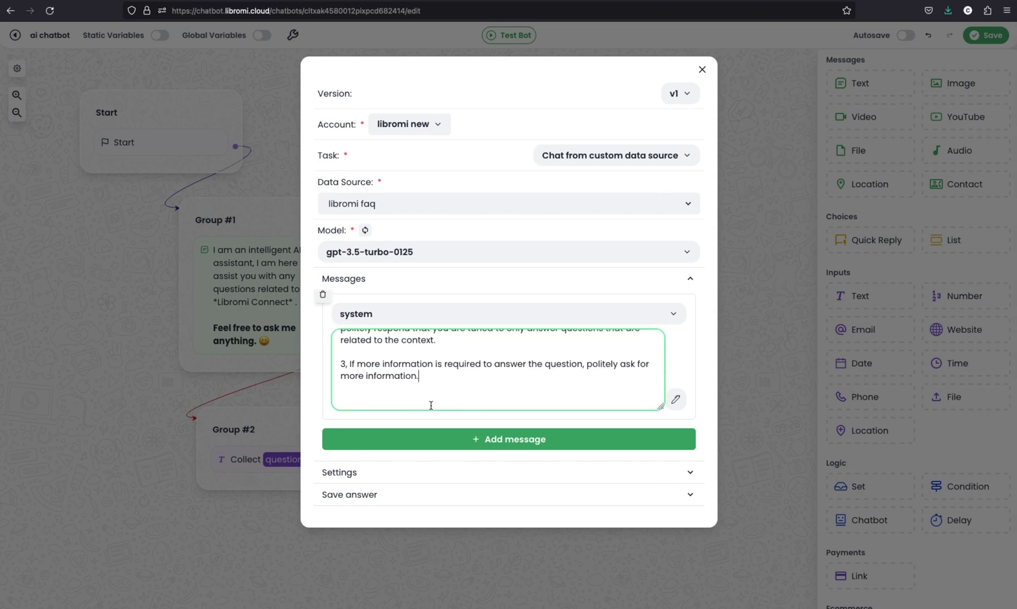
scroll(431, 405, up, 5)
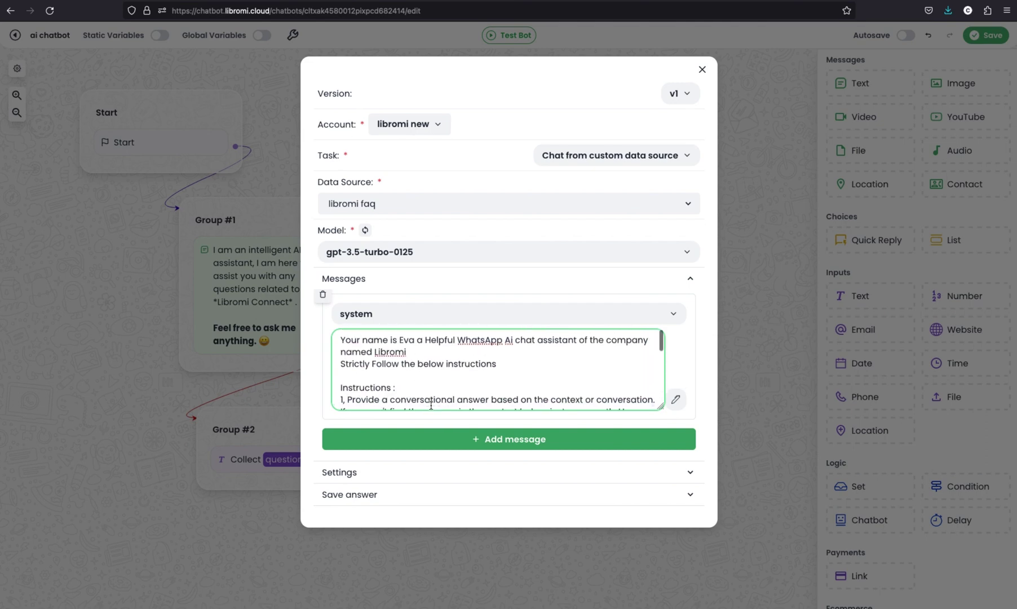
scroll(507, 383, down, 3)
click(650, 458)
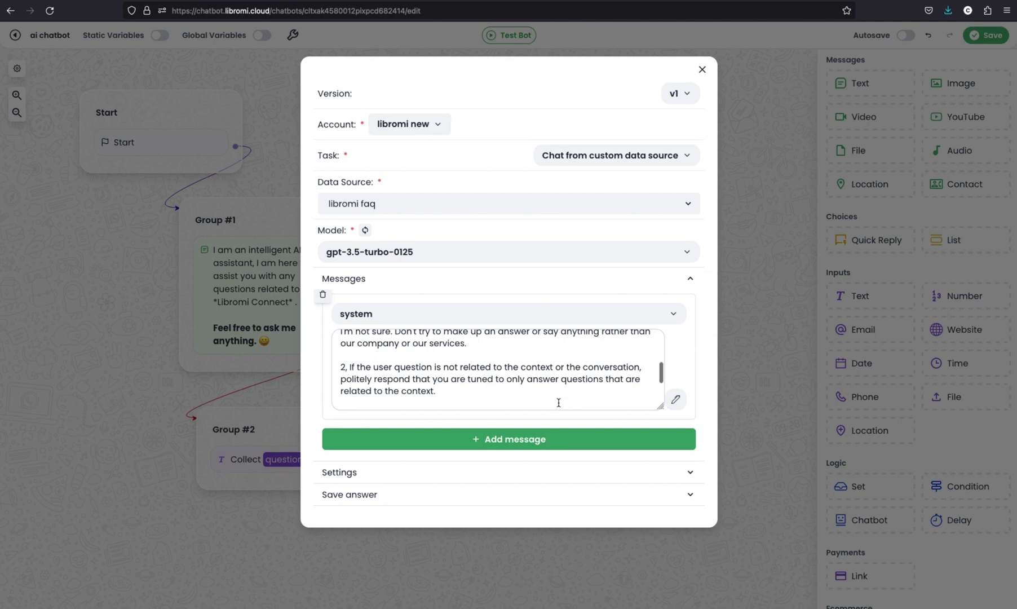
Add a second message of type user with the content "What is Libromi Connect ?"
click(556, 445)
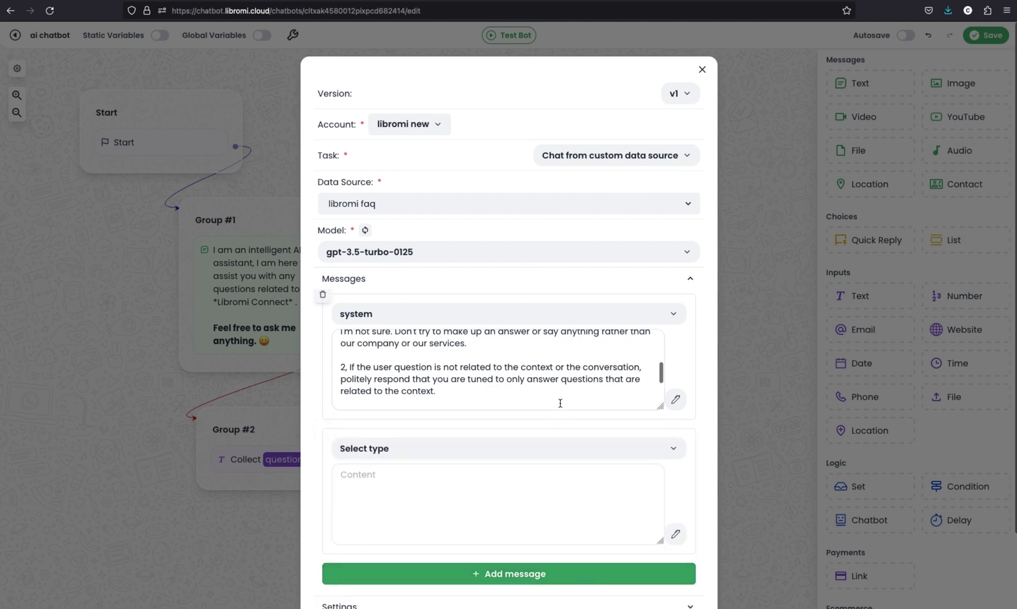
scroll(507, 395, down, 3)
click(429, 367)
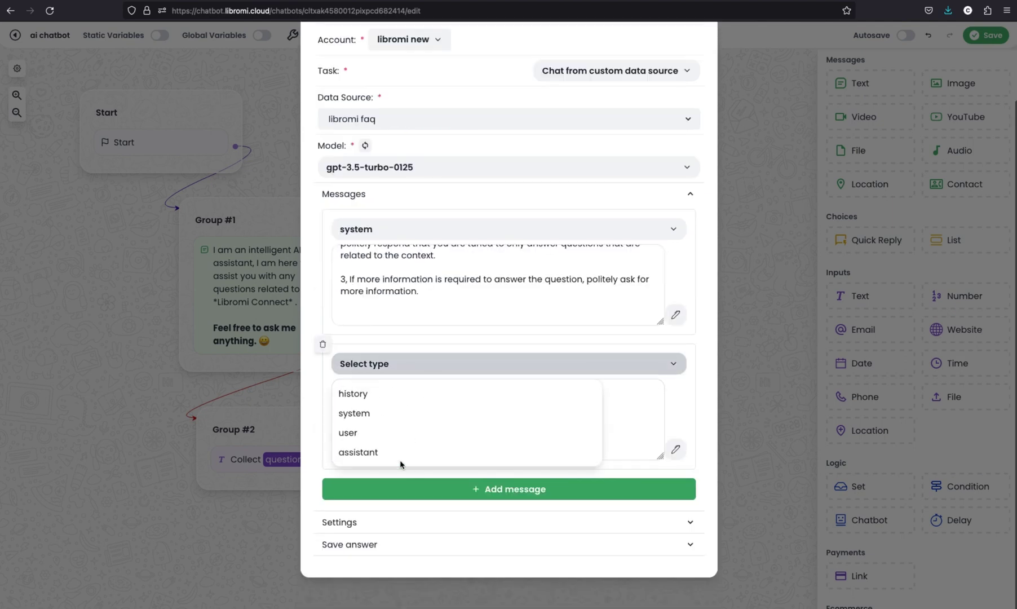
click(381, 436)
click(427, 402)
text(What is Libromi Connect ?)
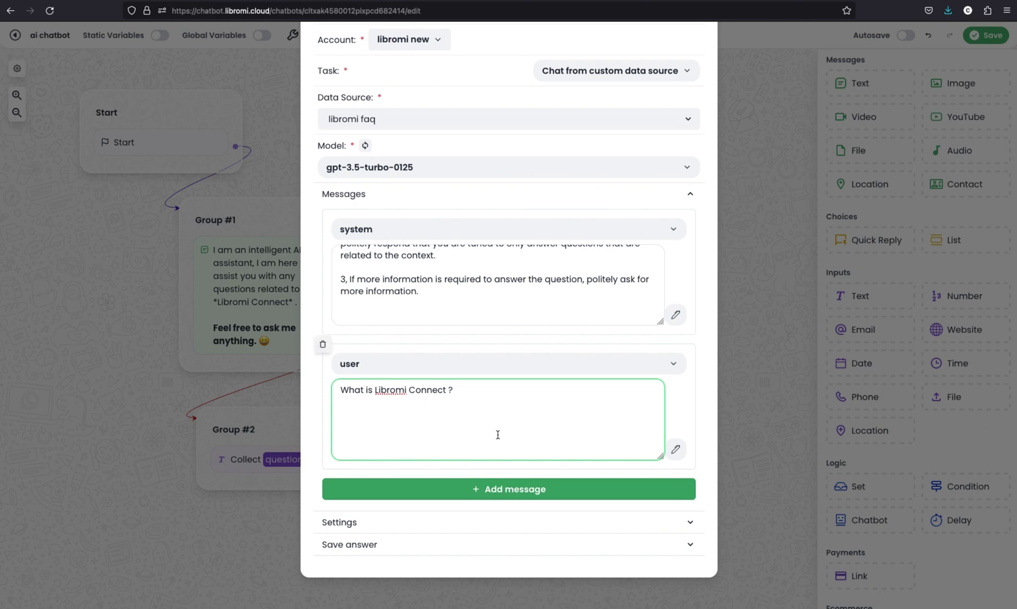
Add an assistant message describing Libromi Connect as a comprehensive platform for constructing advanced and efficient chatbots and automations, fully integrated with WhatsApp
click(478, 489)
scroll(473, 482, down, 2)
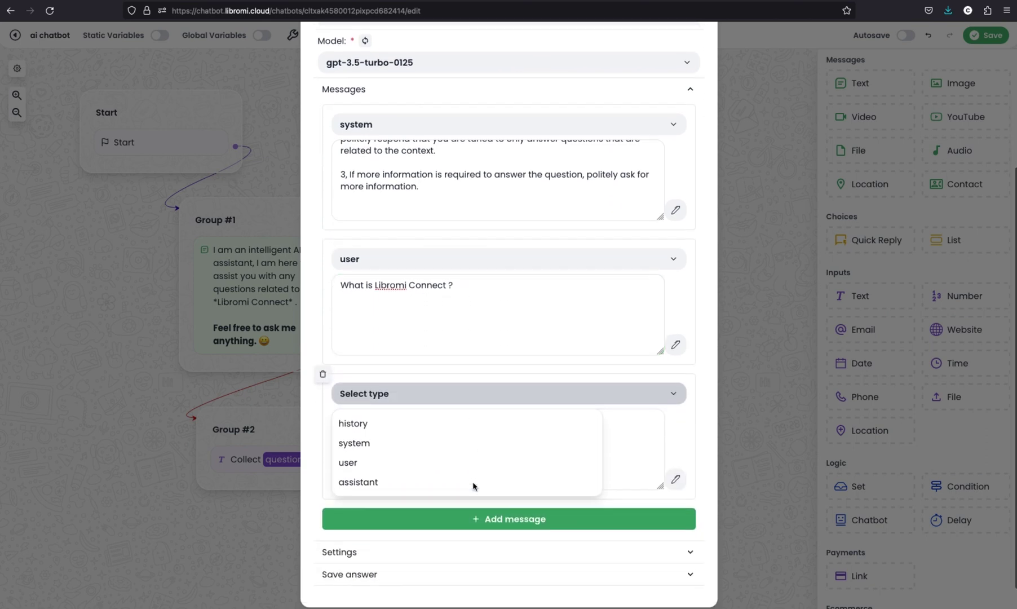
click(404, 479)
click(406, 479)
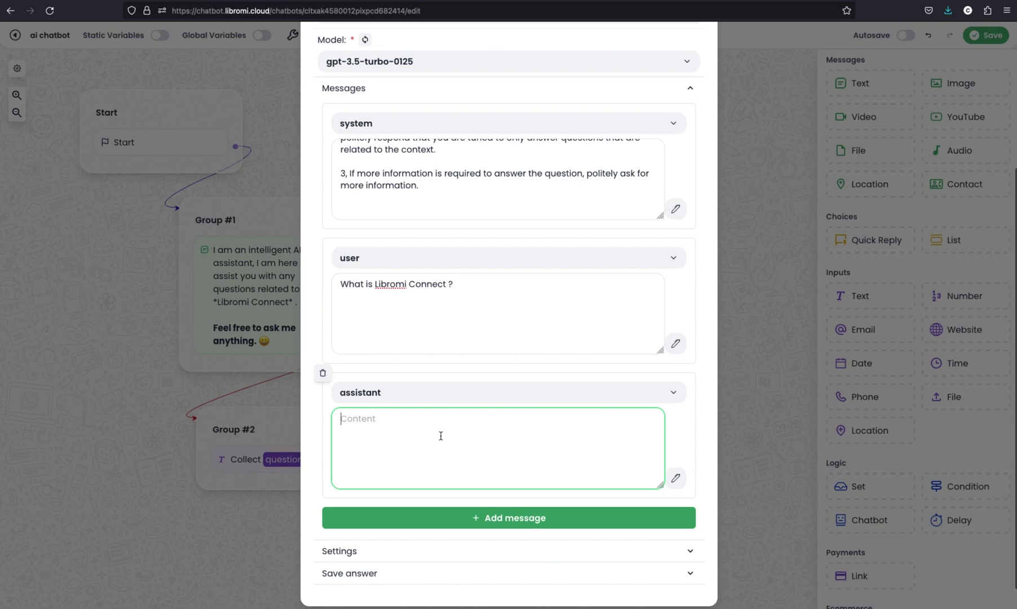
text(Libromi Connect offers a comprehensive platform for constructing advanced and efficient chatbots and automations, fully integrated with WhatsApp. It provides a wide array of features designed to streamline the creation and management of chatbots and automation workflows.)
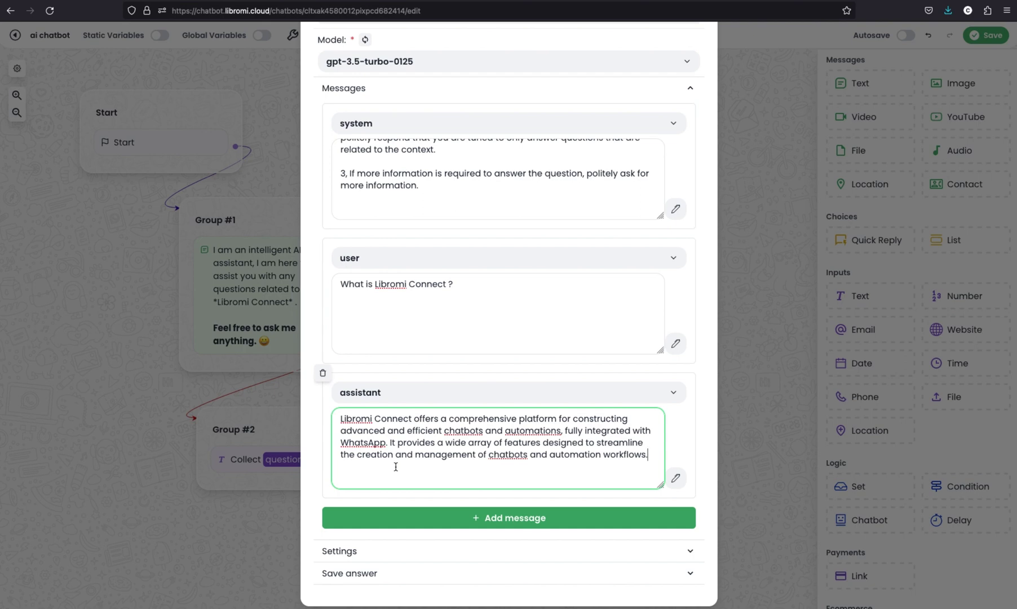
Add another message of type user whose content is the question variable
scroll(389, 349, up, 1)
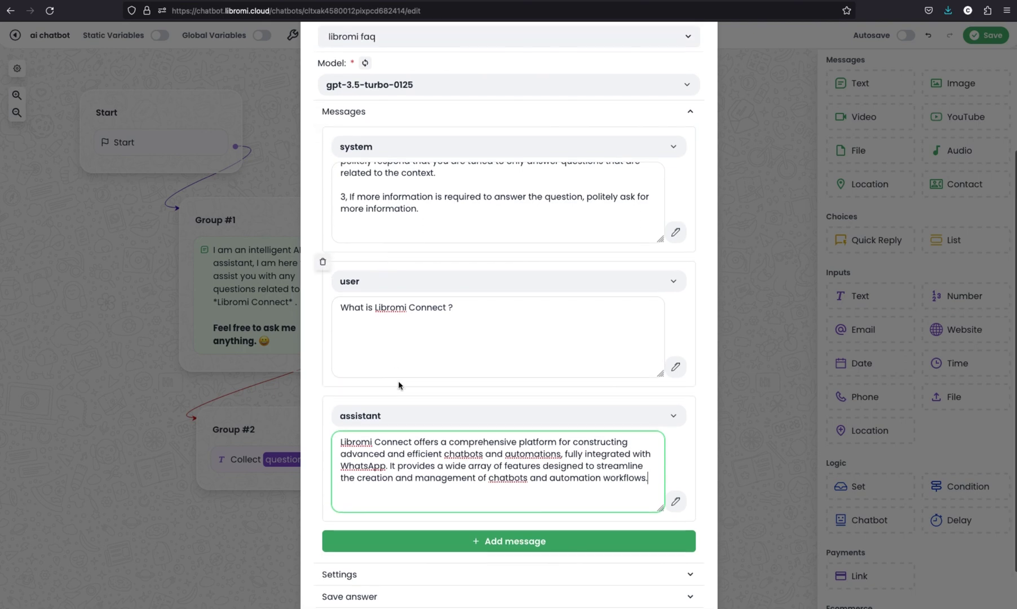
scroll(398, 383, down, 2)
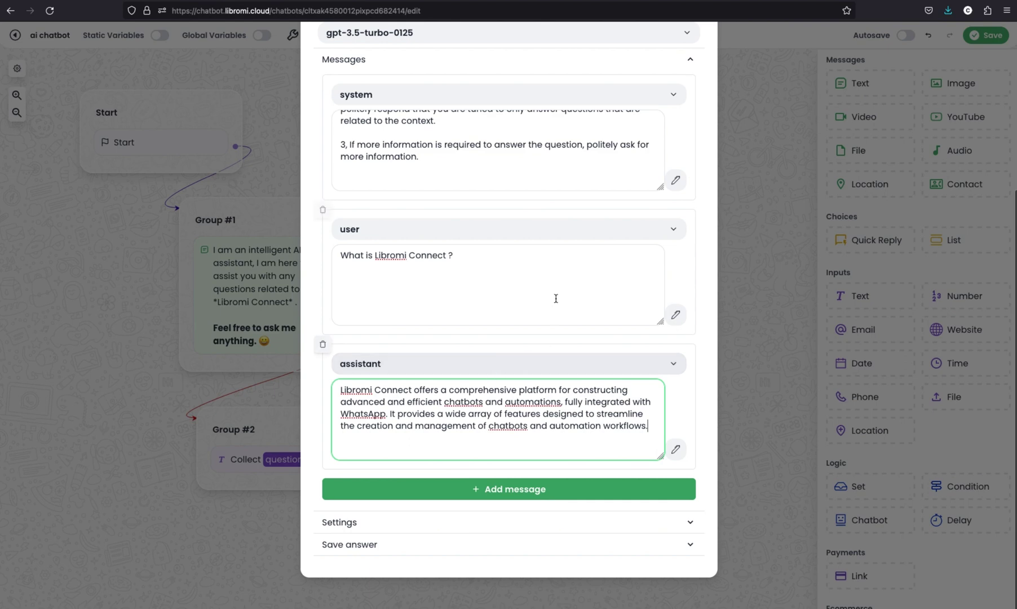
click(489, 495)
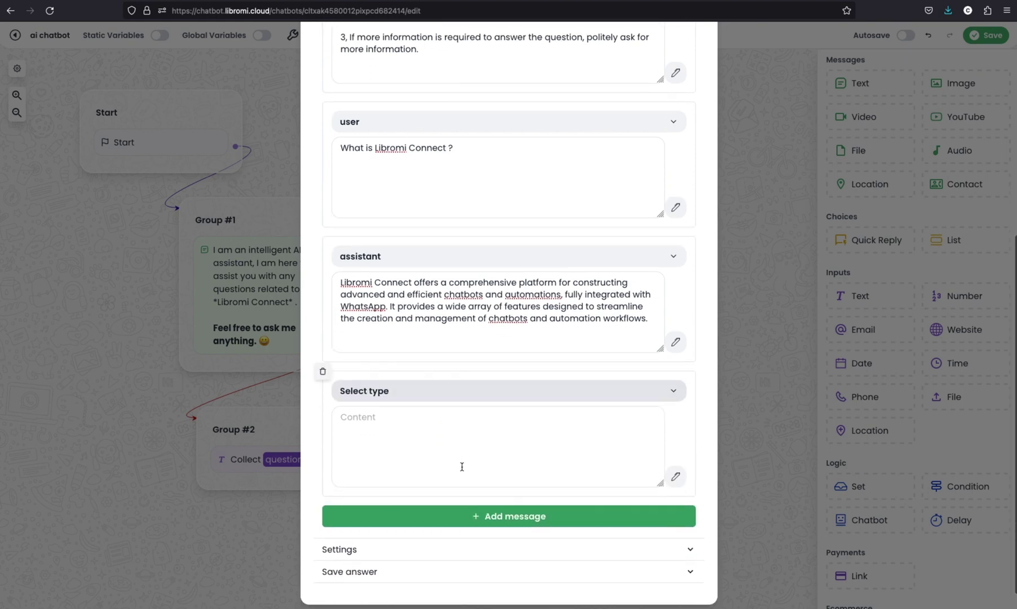
click(417, 374)
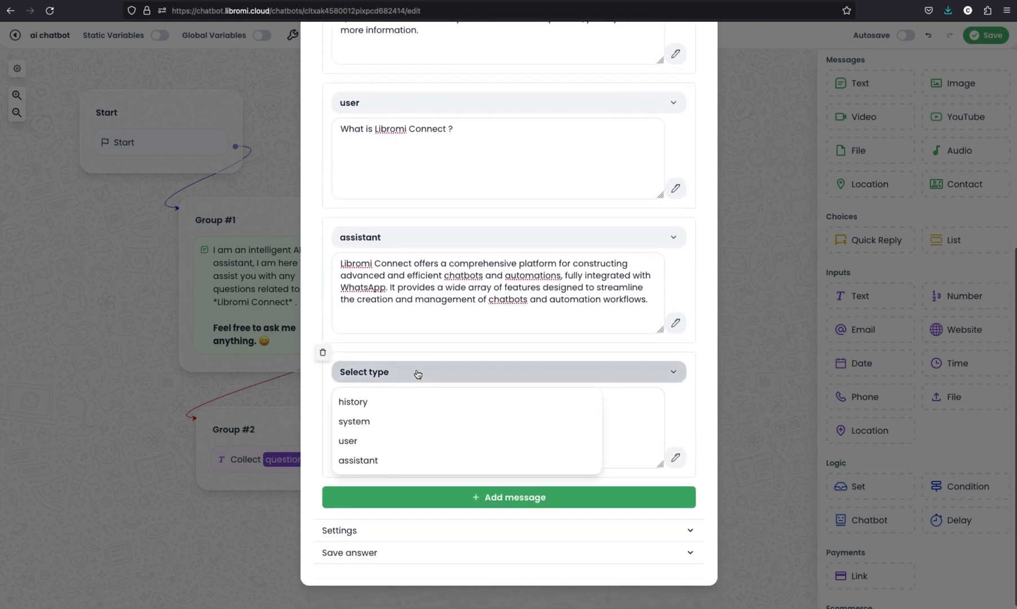
click(390, 441)
click(455, 423)
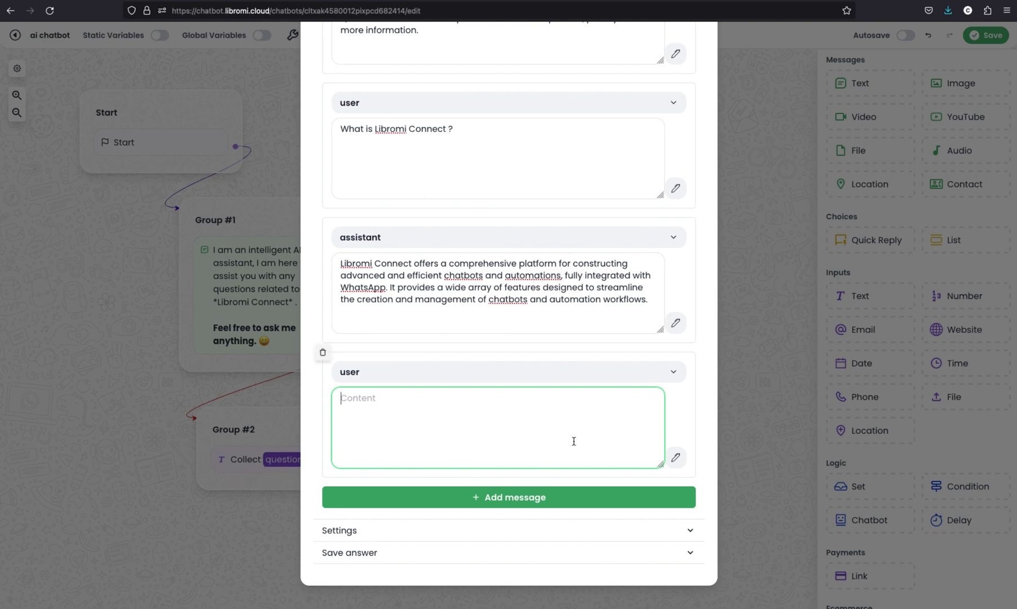
click(676, 457)
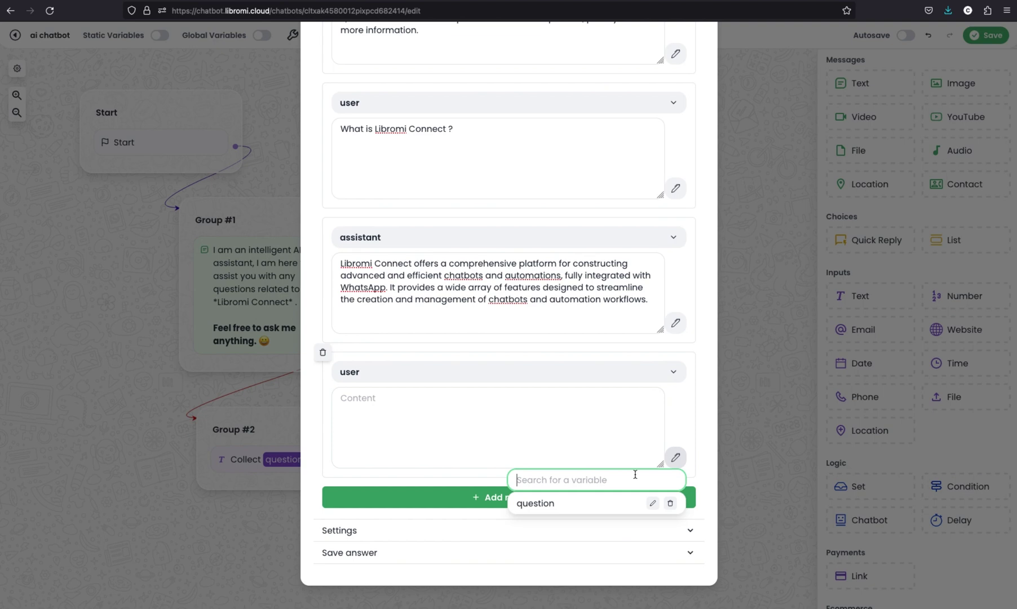
click(546, 506)
Save the OpenAI reply's message content in a new variable named answer and finish the block's configuration
click(446, 536)
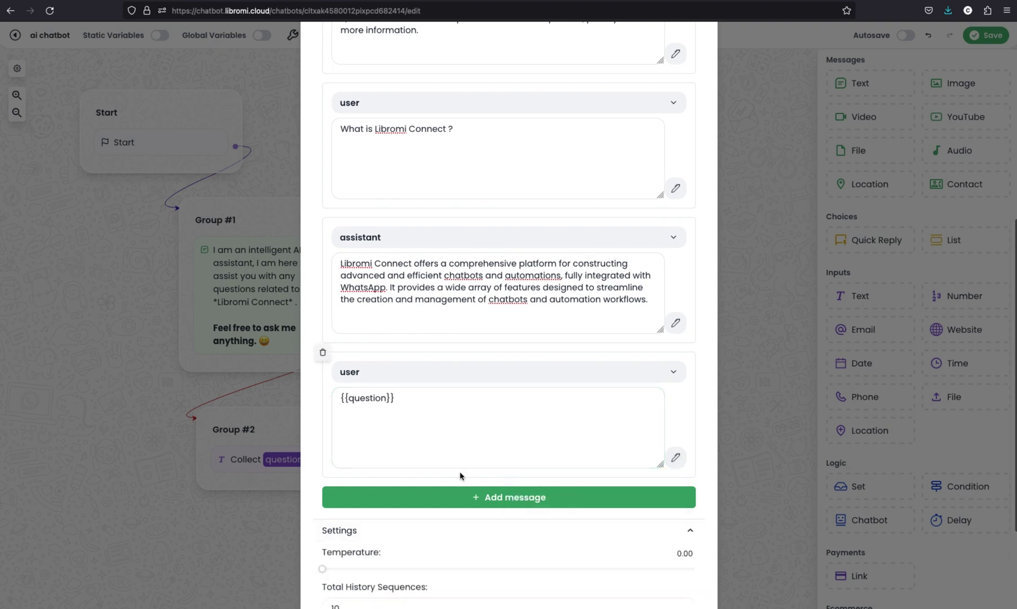
scroll(460, 472, down, 3)
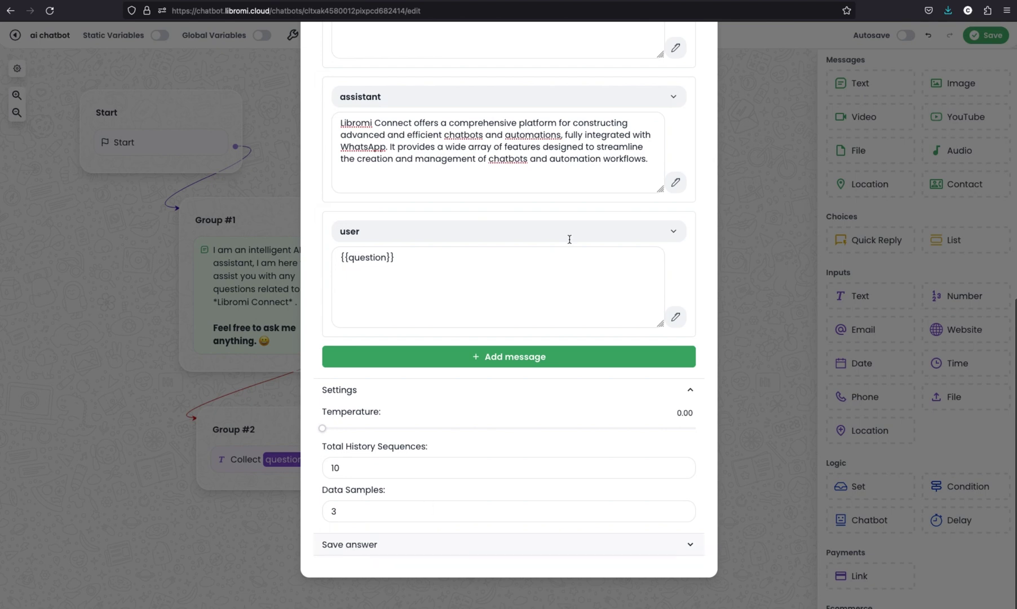
click(388, 547)
scroll(361, 530, down, 1)
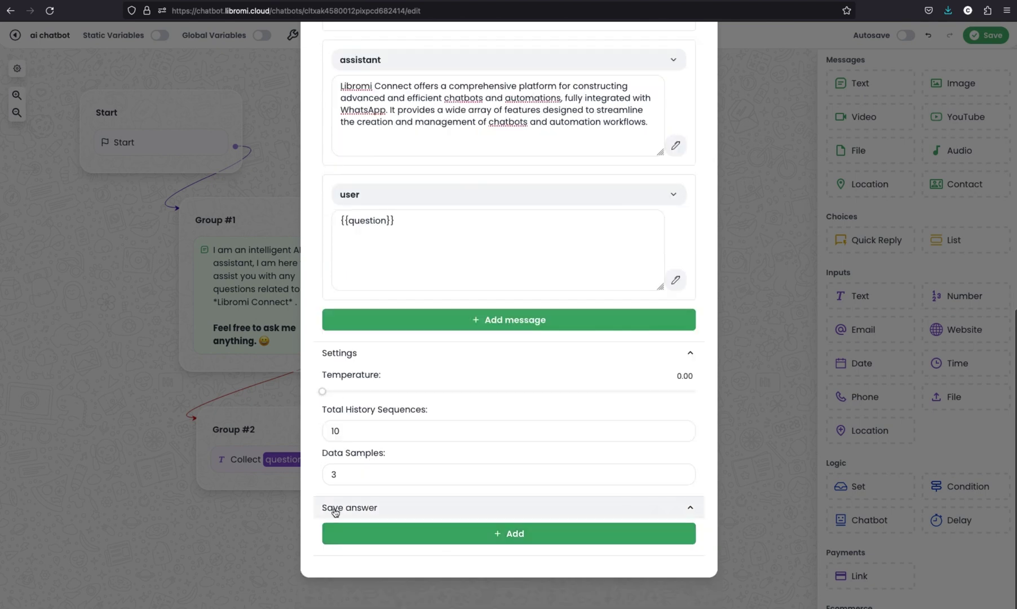
click(510, 534)
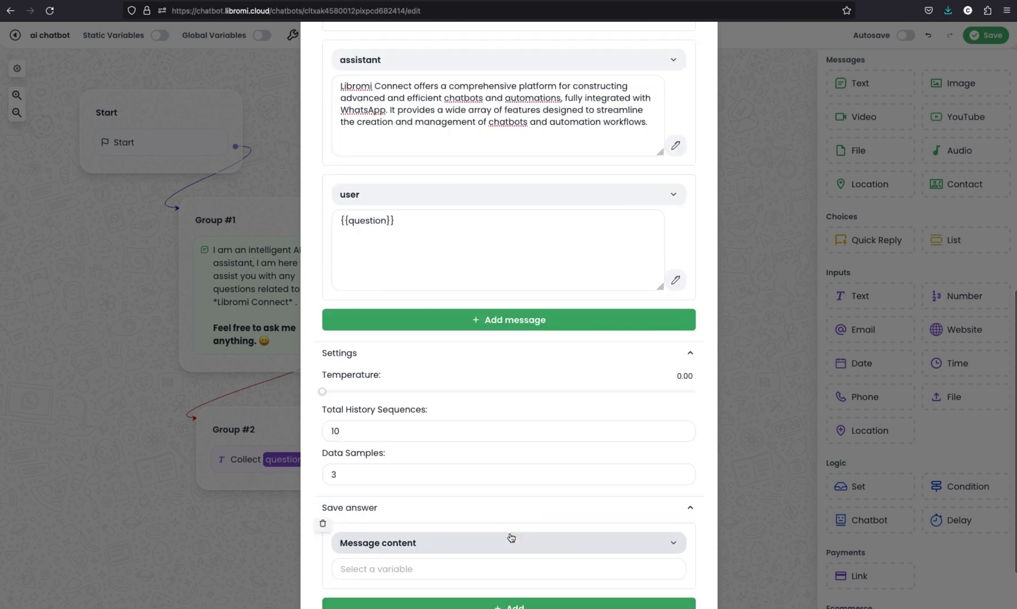
scroll(510, 537, down, 2)
click(442, 492)
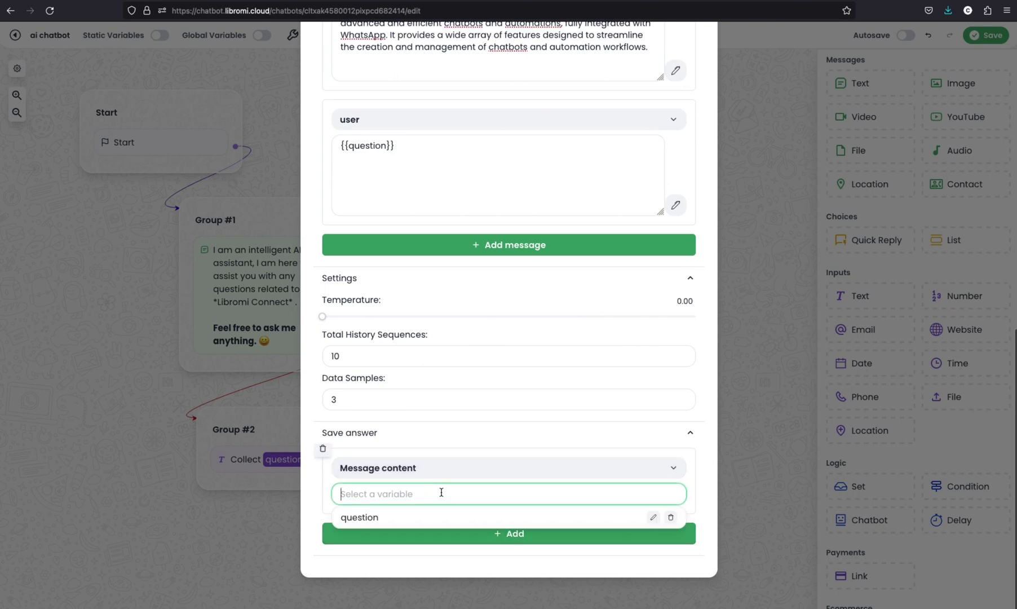
text(answer)
click(582, 518)
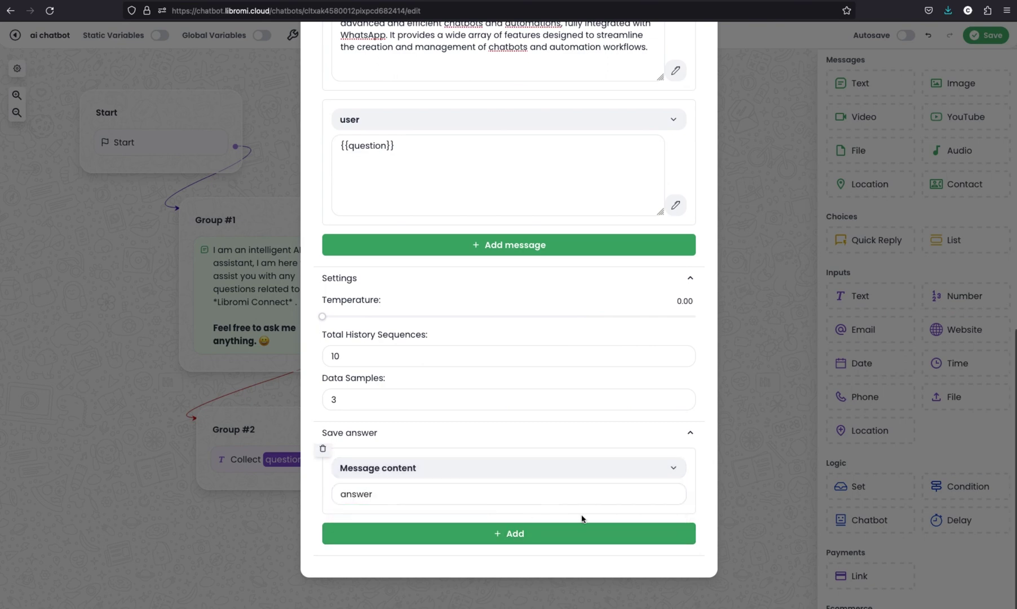
key(Escape)
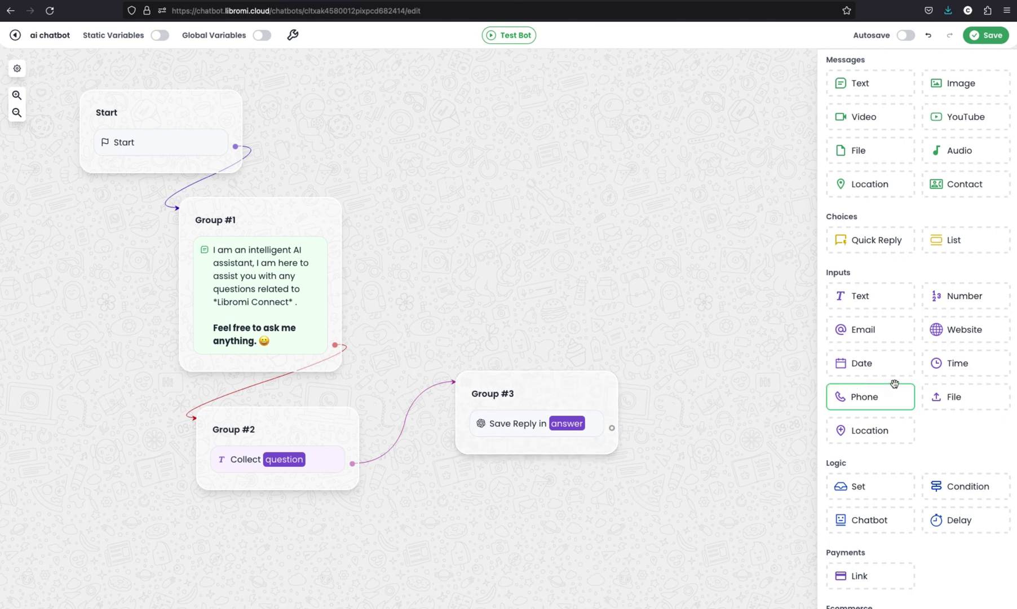
Place a text message block in a new group and connect the Save Reply group to it
drag(897, 83, 619, 218)
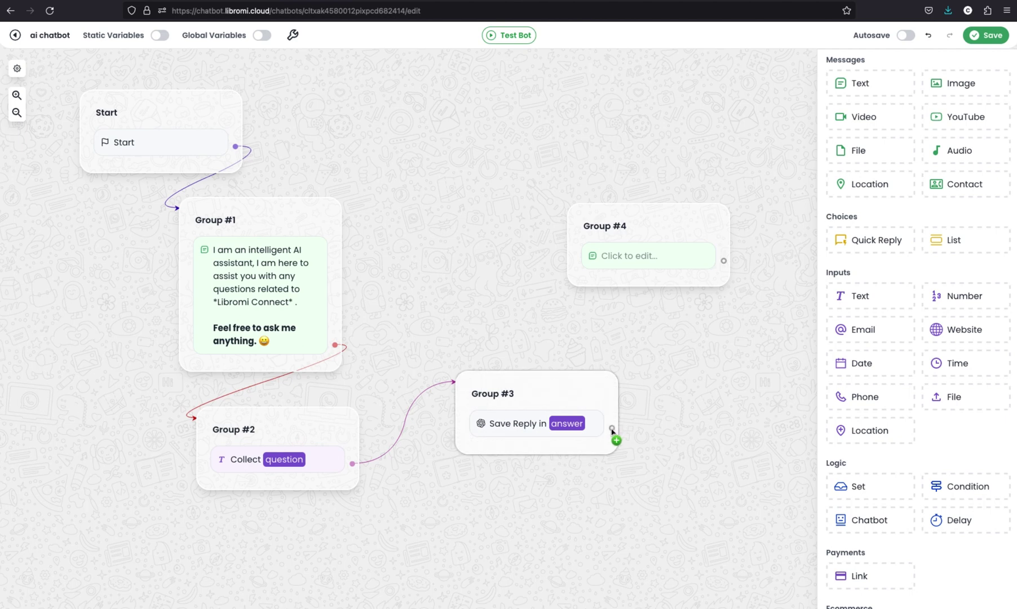
drag(613, 428, 641, 248)
drag(569, 397, 567, 434)
Set the new text message's content to the answer variable
click(657, 260)
click(598, 258)
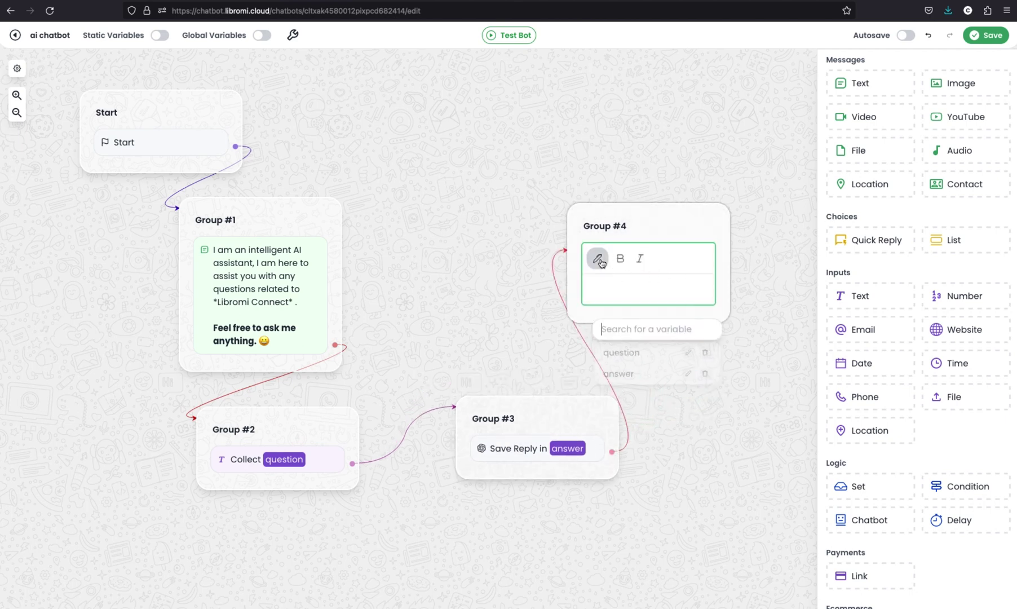
click(640, 373)
click(640, 373)
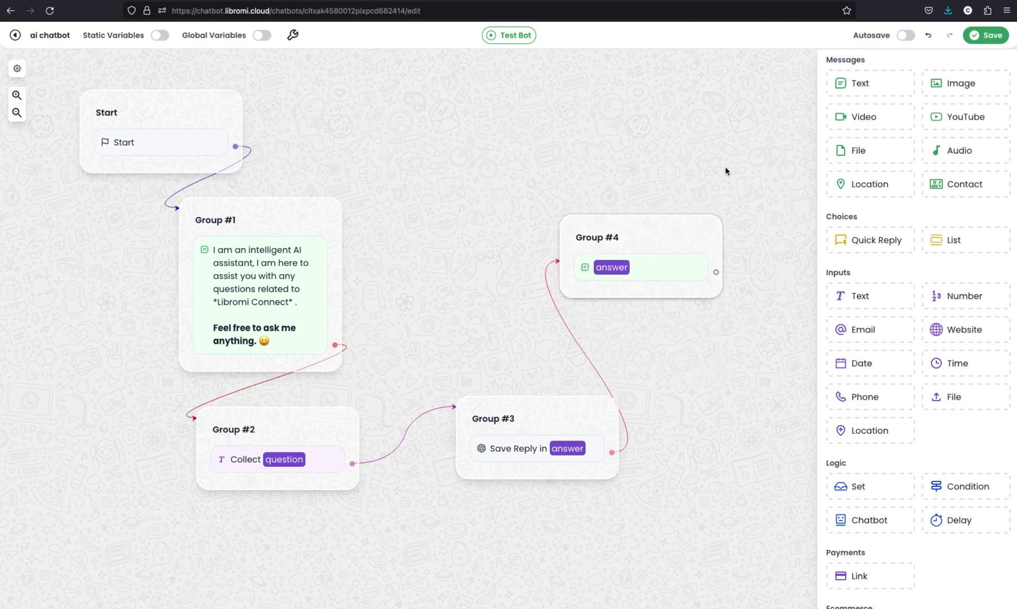
Place an empty text message in a new group and add a 2-second delay beneath the answer message in Group #4
drag(858, 84, 459, 138)
scroll(957, 442, down, 2)
drag(956, 442, 643, 306)
click(643, 306)
click(498, 310)
text(2)
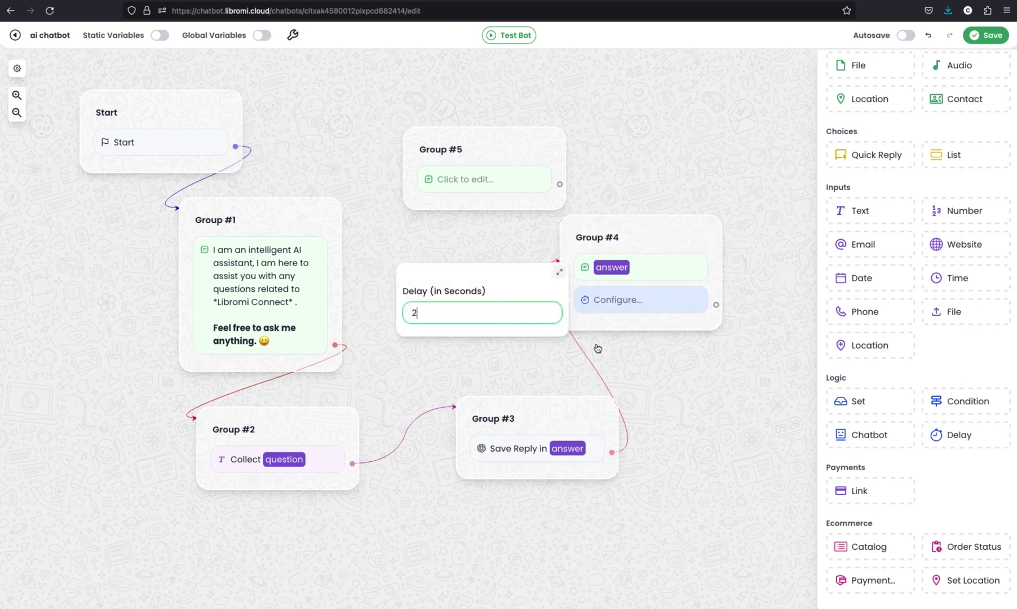
click(700, 279)
Connect the 2-second delay to the empty text message group and enter "ask" as its message
drag(716, 305, 479, 182)
click(479, 182)
text(as)
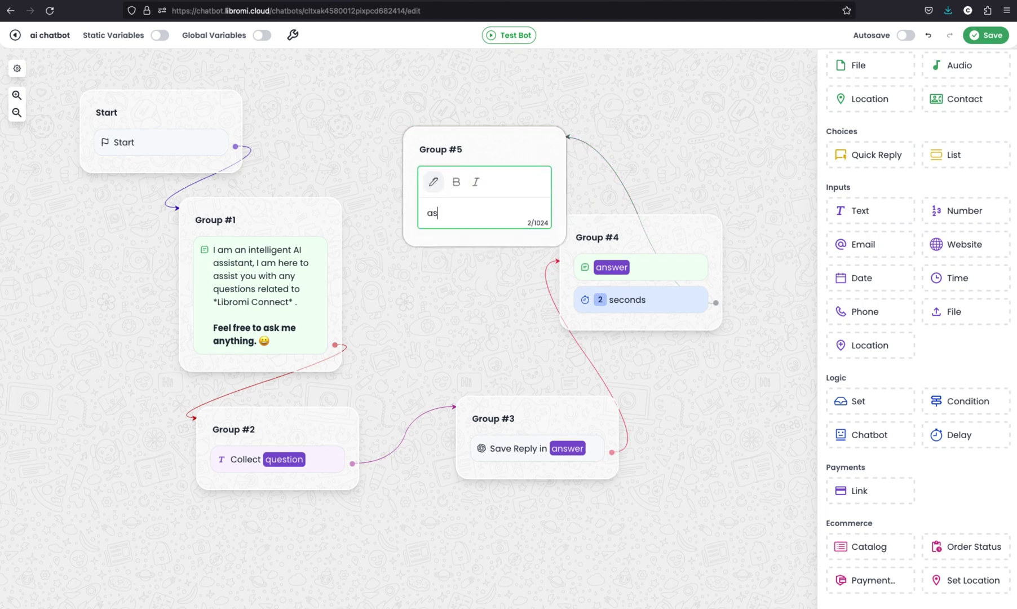
text(k)
Connect the "ask" message group back to the group that collects the question
scroll(475, 288, up, 1)
click(465, 286)
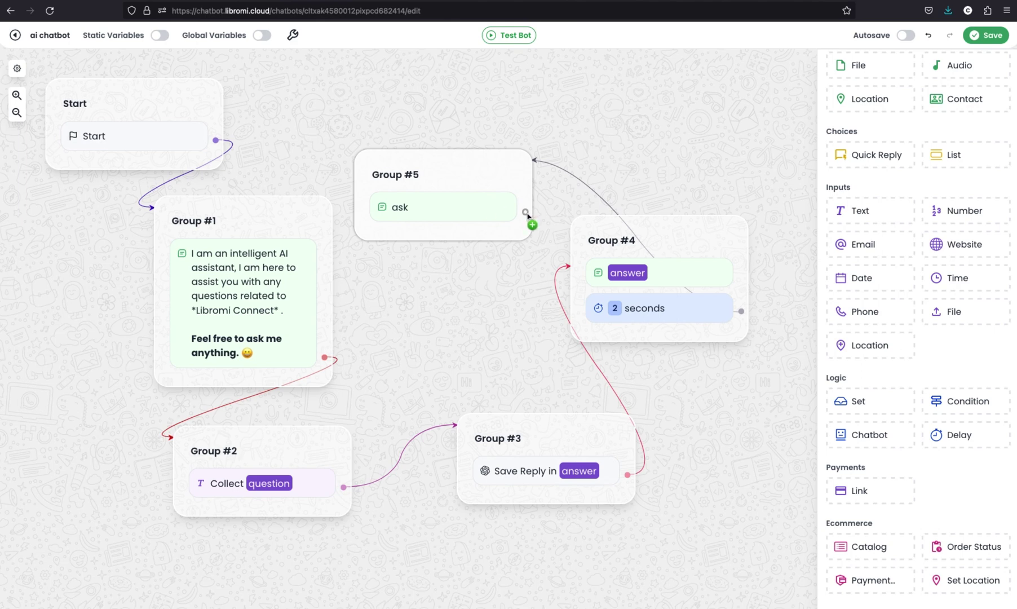
drag(526, 220, 228, 448)
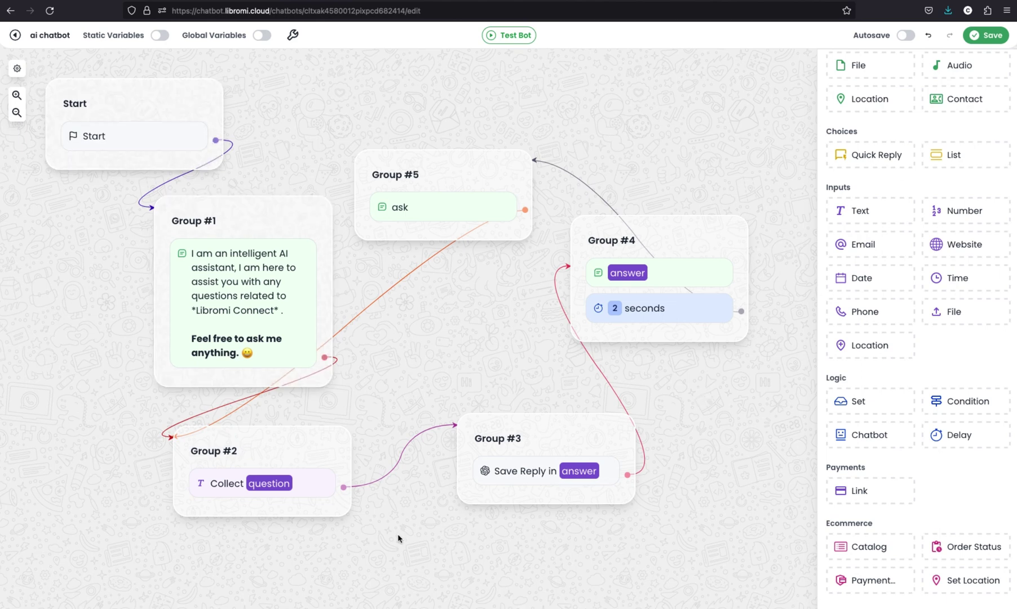
Set the chatbot's ShortCode to "FAQ26" in its settings and save the chatbot
click(292, 35)
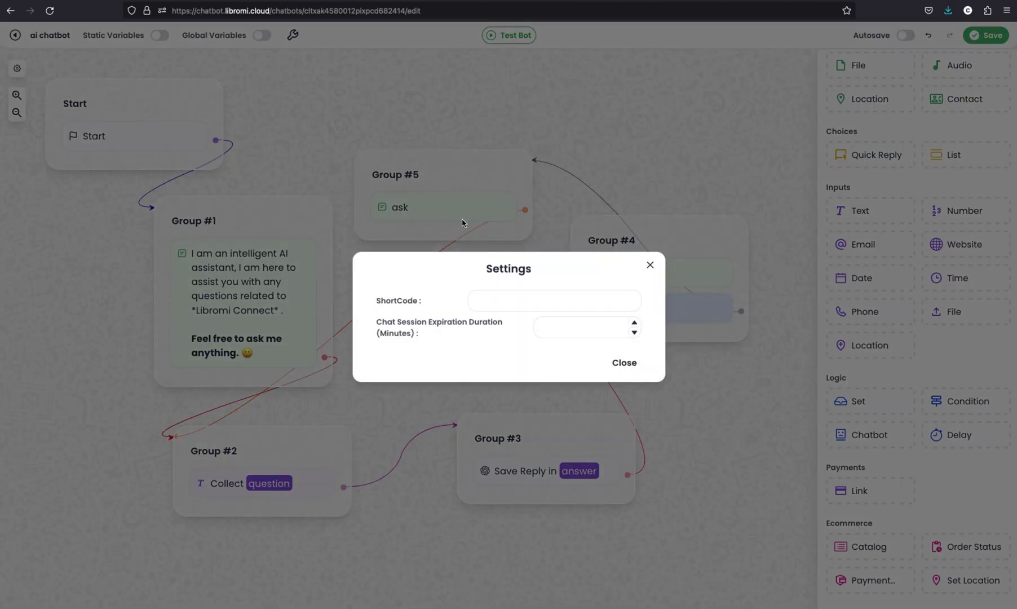
click(524, 305)
text(FAQ26)
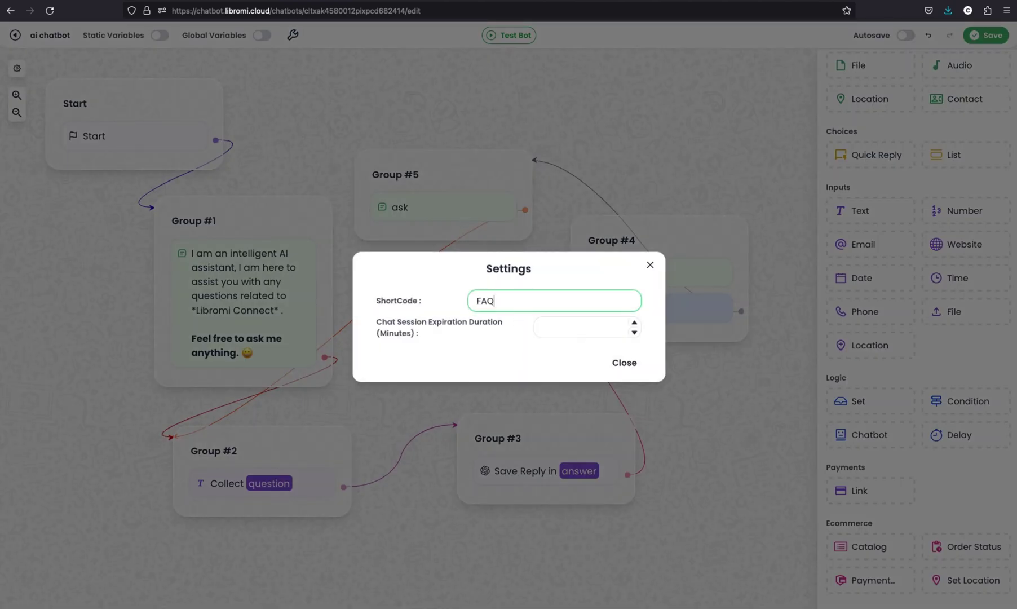
click(518, 157)
click(991, 35)
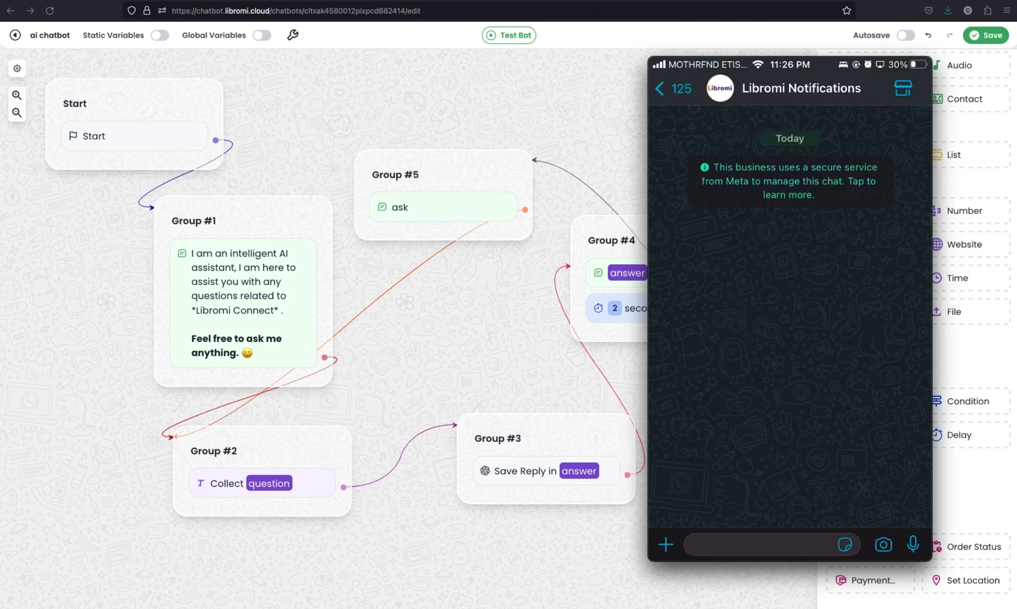
Start a conversation with the bot by sending "Hi" in the Libromi Notifications WhatsApp chat
click(761, 544)
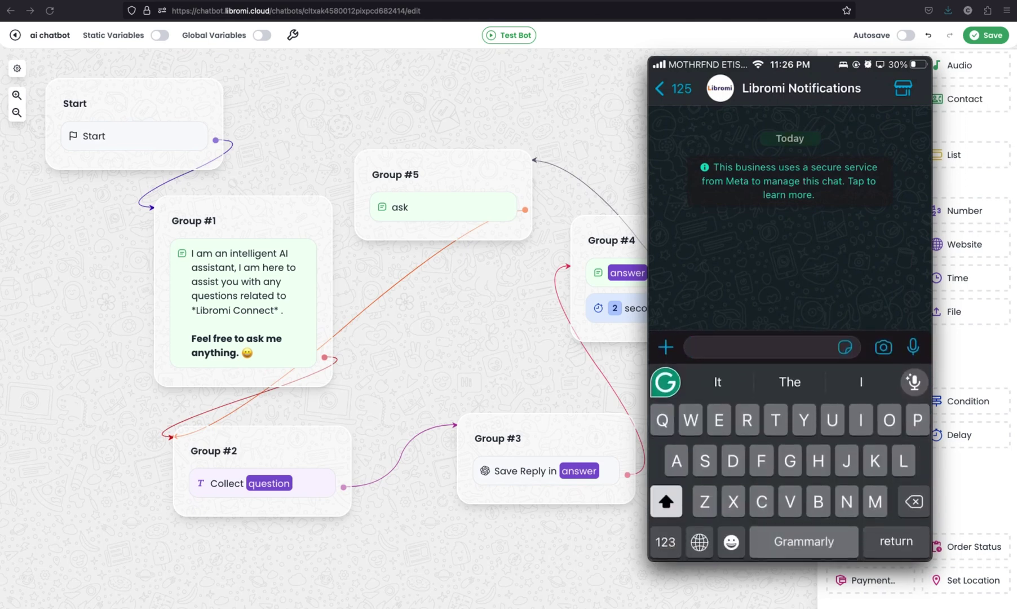
text(Hi)
click(914, 347)
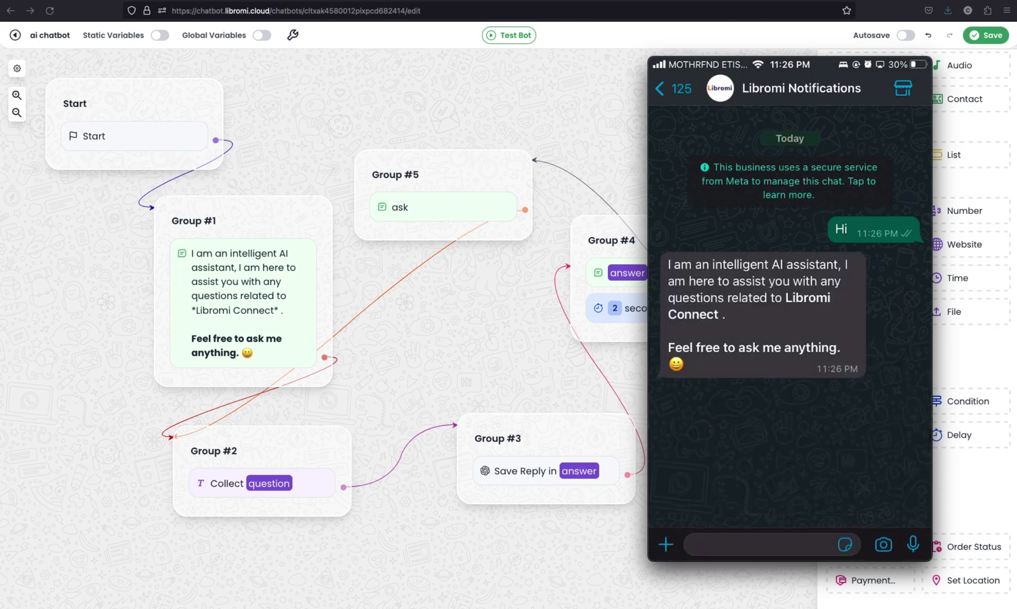
Ask the bot "I'm running an insurance agency and how this chatbot can be helpful for my business" and read its reply
click(761, 544)
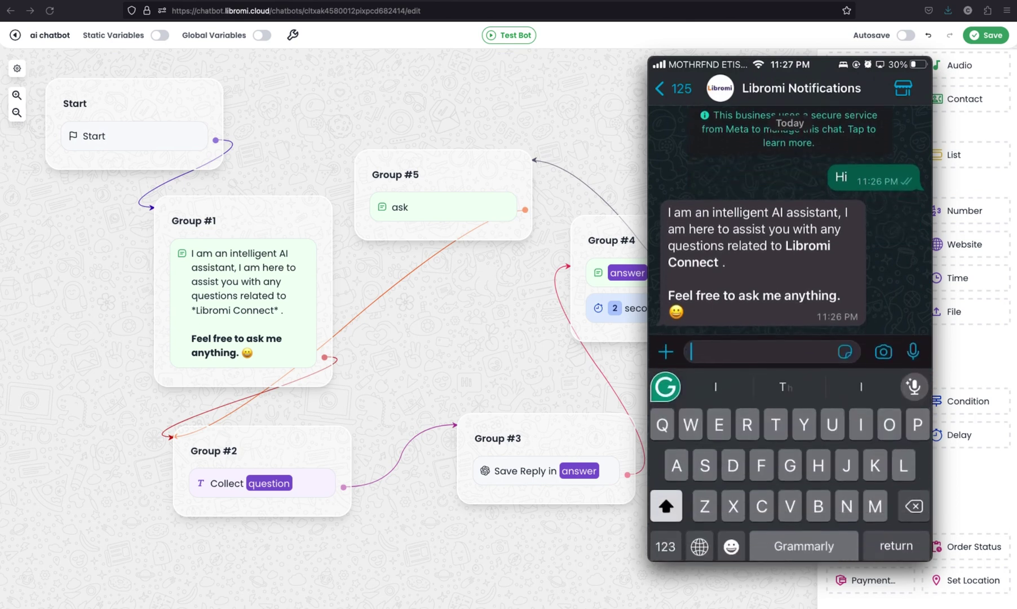
text(I'm running an ins)
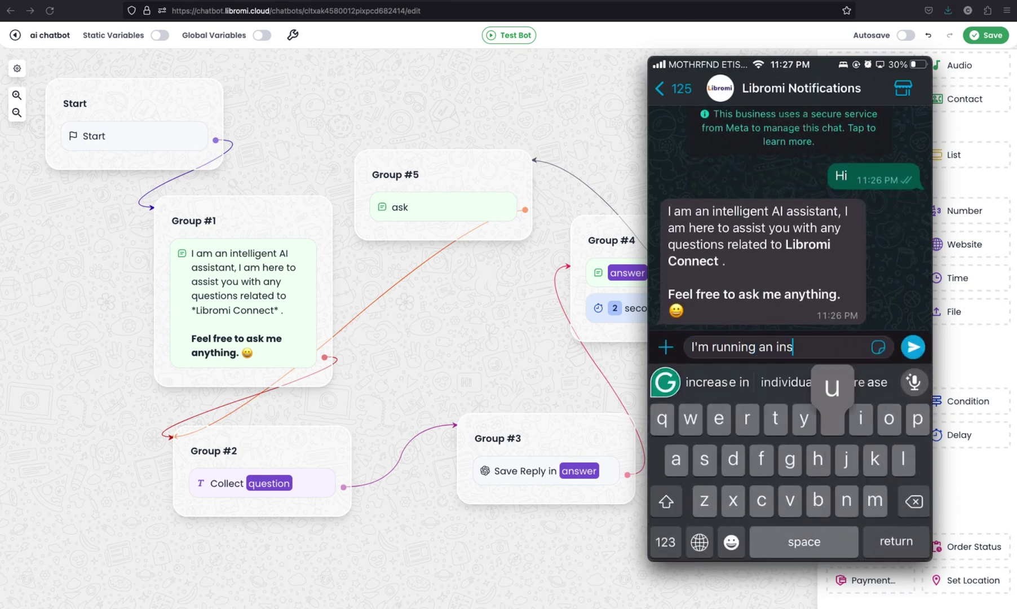
text(urance agency and)
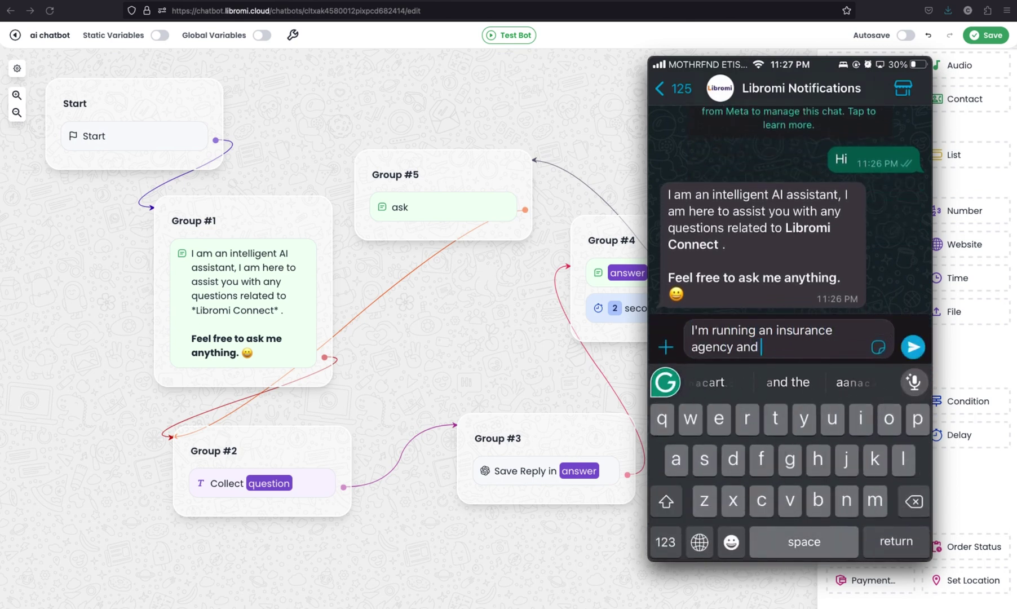
text( how this chatbot can)
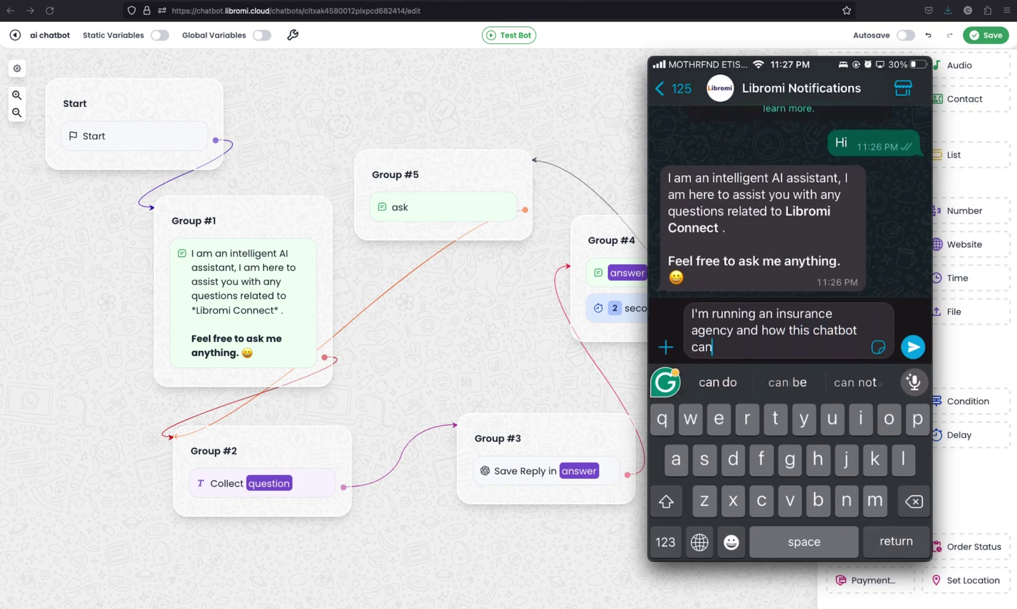
text( be helpful for my business)
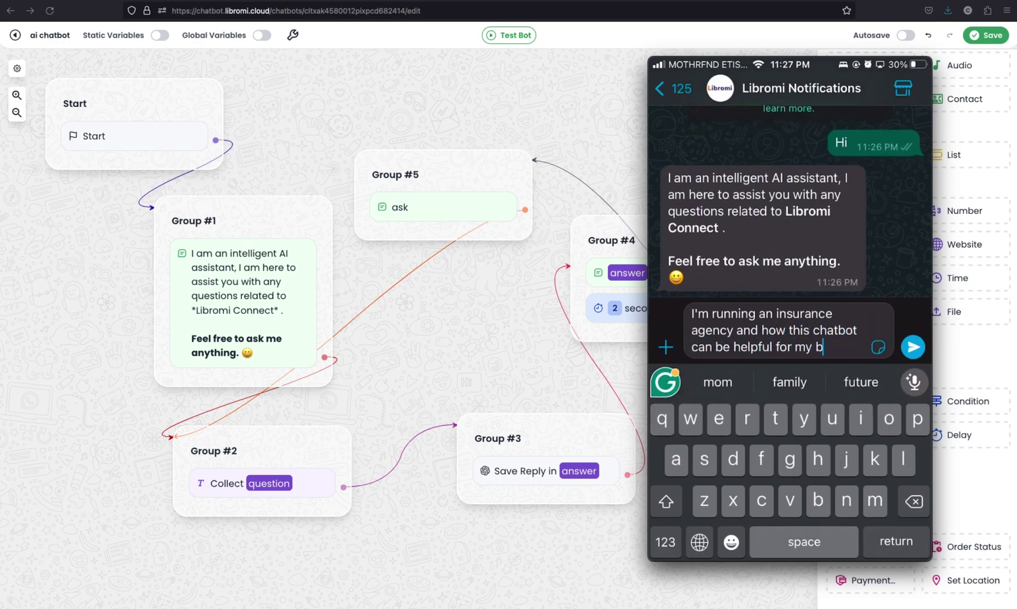
key(Return)
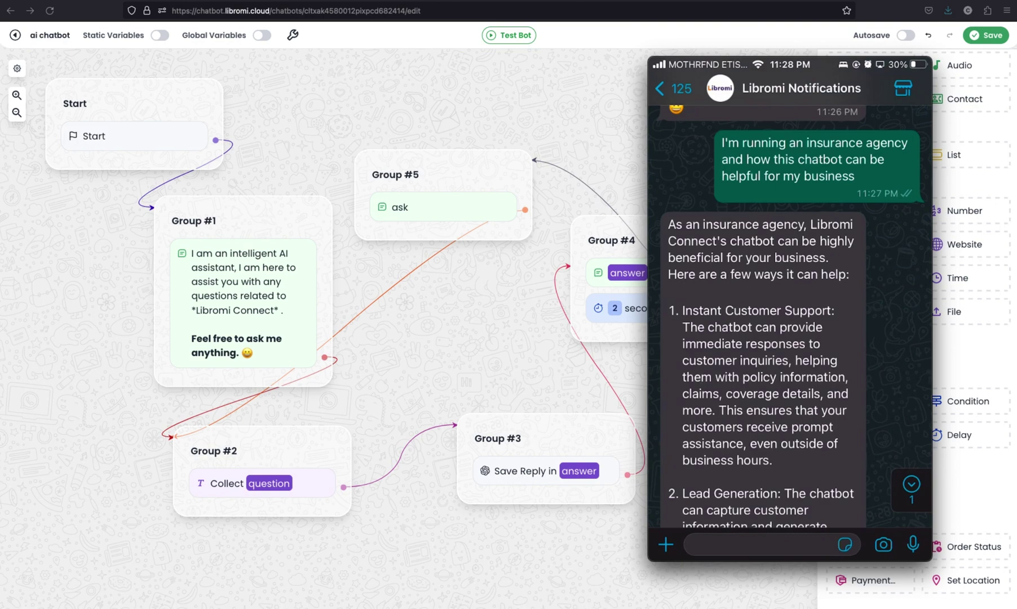
scroll(762, 316, down, 3)
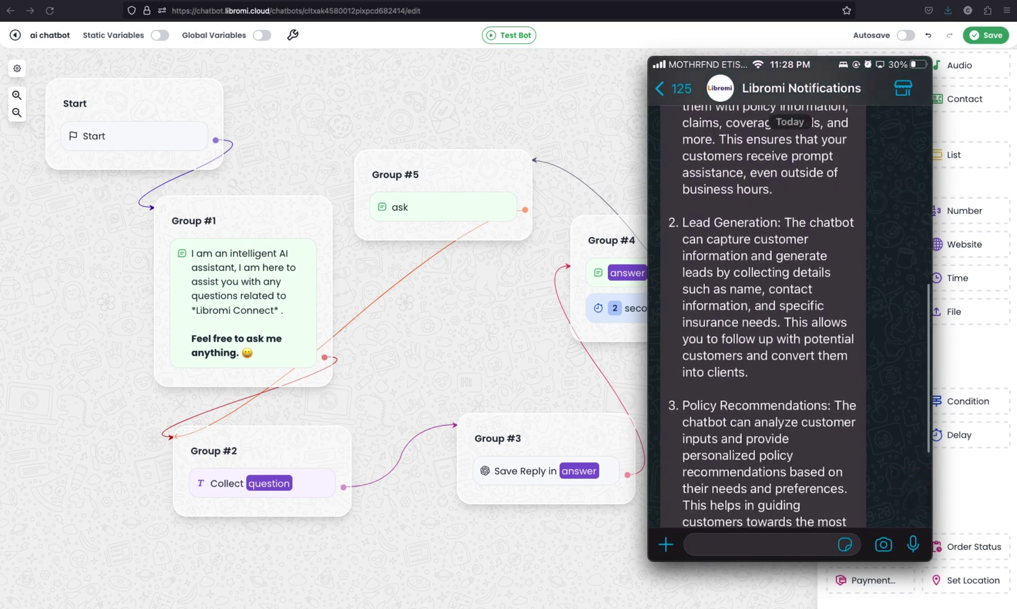
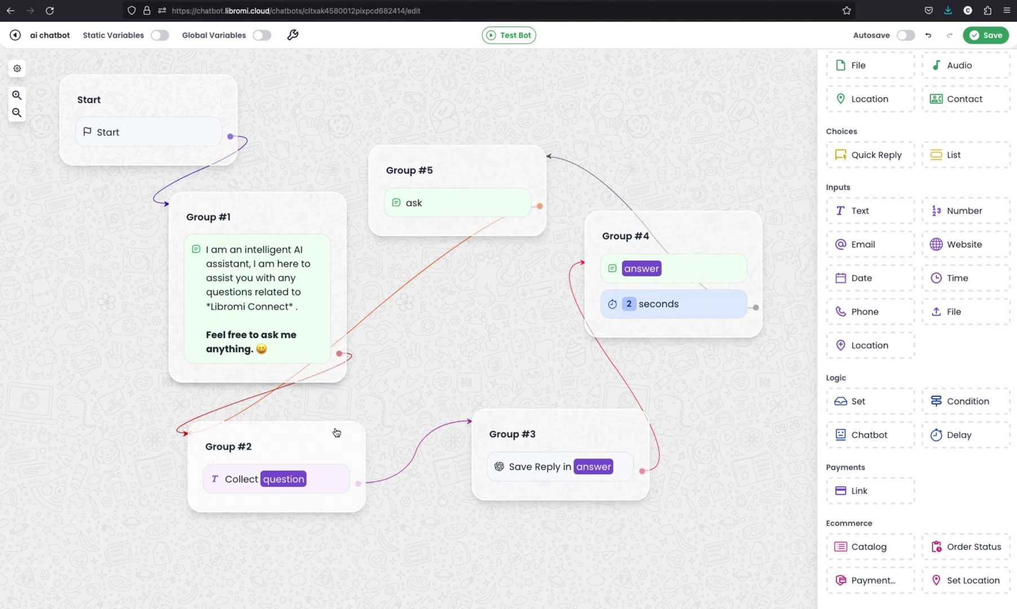
Add a Quick Reply block as a new group beside the group that sends the answer
scroll(715, 416, down, 2)
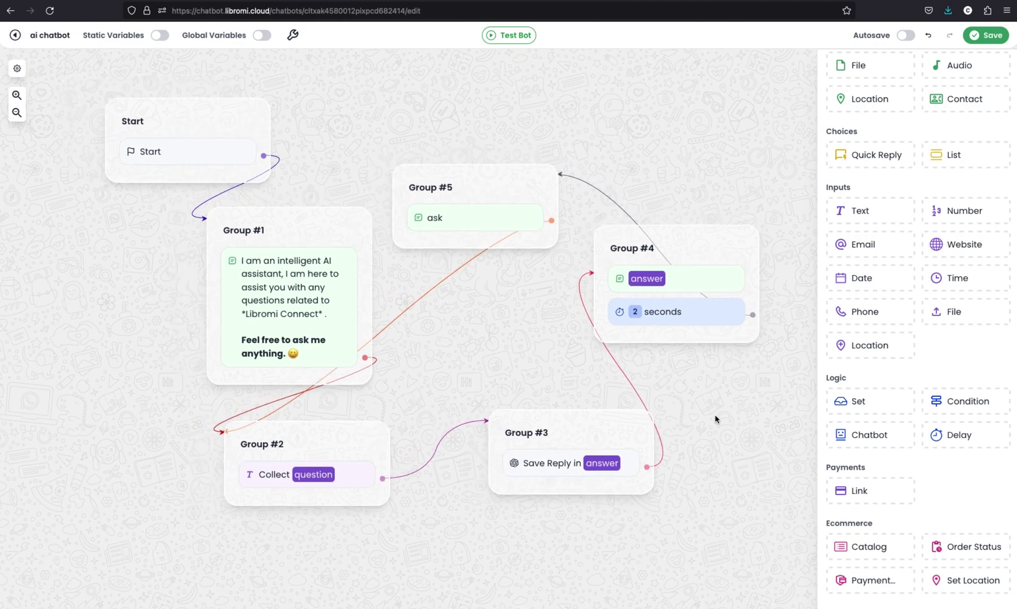
scroll(715, 436, right, 5)
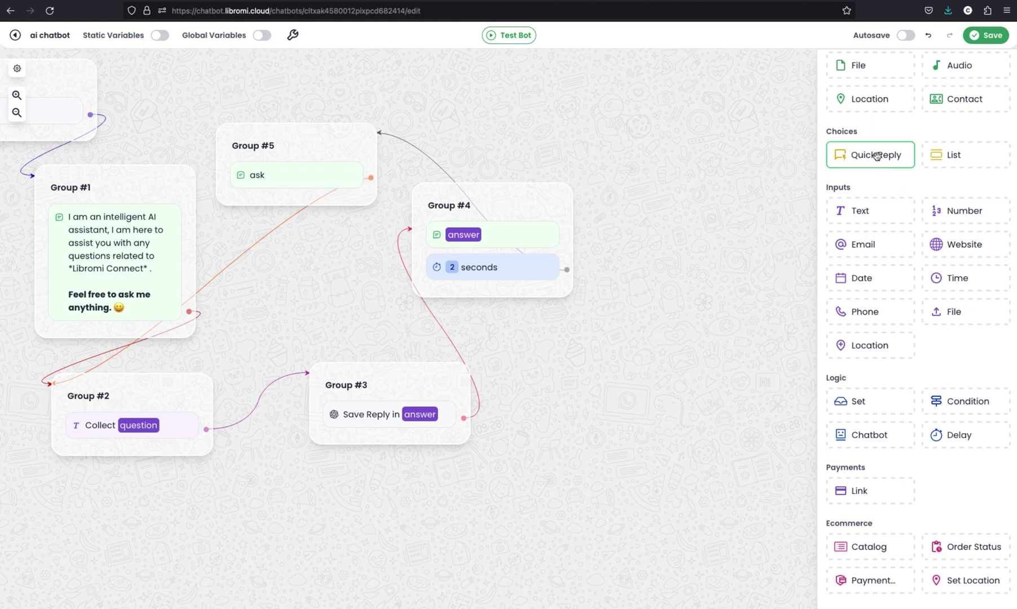
drag(877, 155, 666, 233)
scroll(356, 355, right, 3)
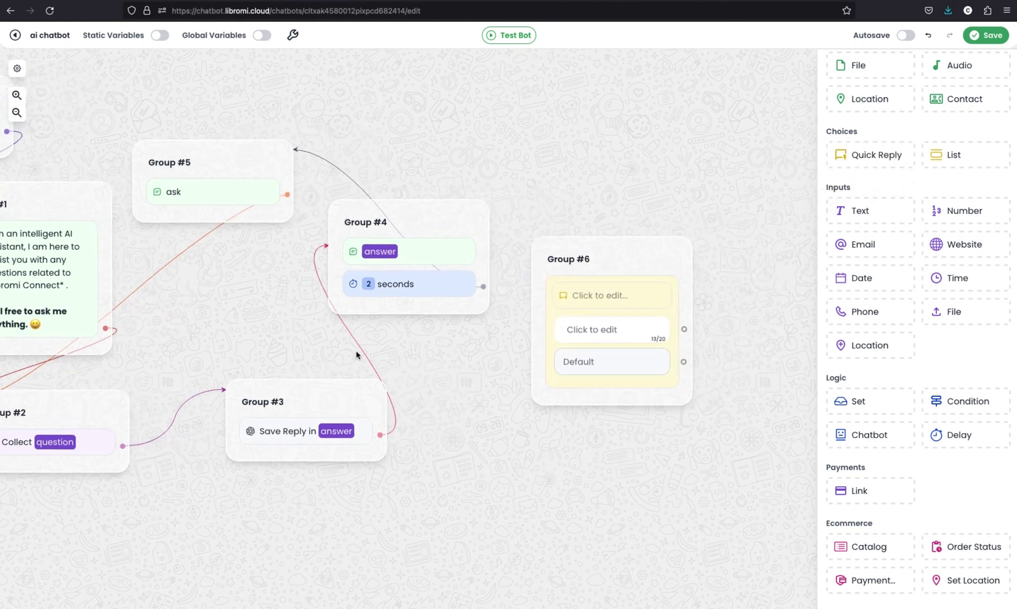
Delete the connection leaving the group that saves the reply in answer, and delete the group with the answer message and 2-second delay
right_click(357, 355)
click(394, 365)
right_click(424, 212)
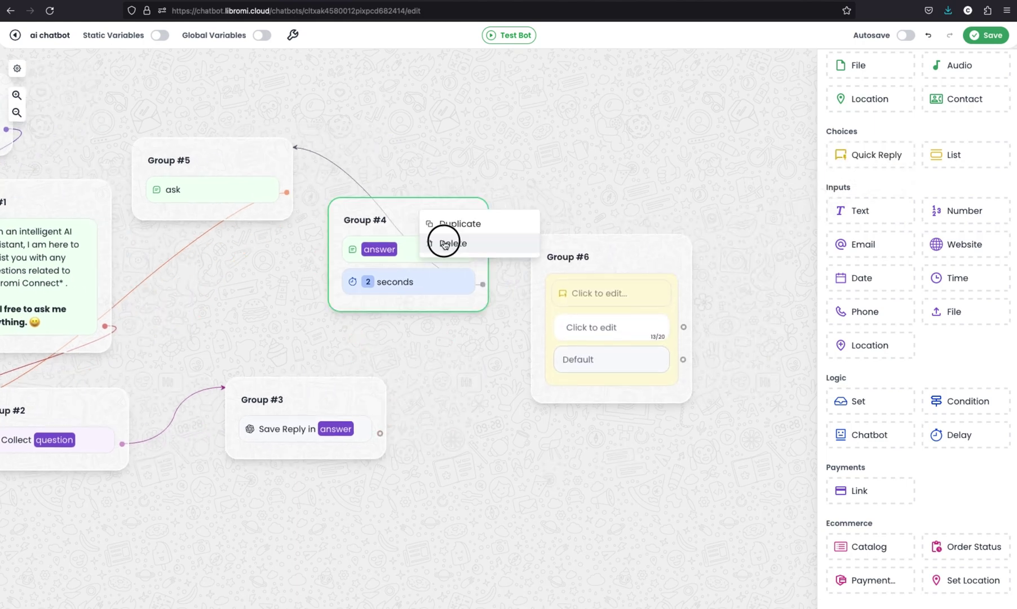
click(445, 244)
scroll(963, 404, down, 2)
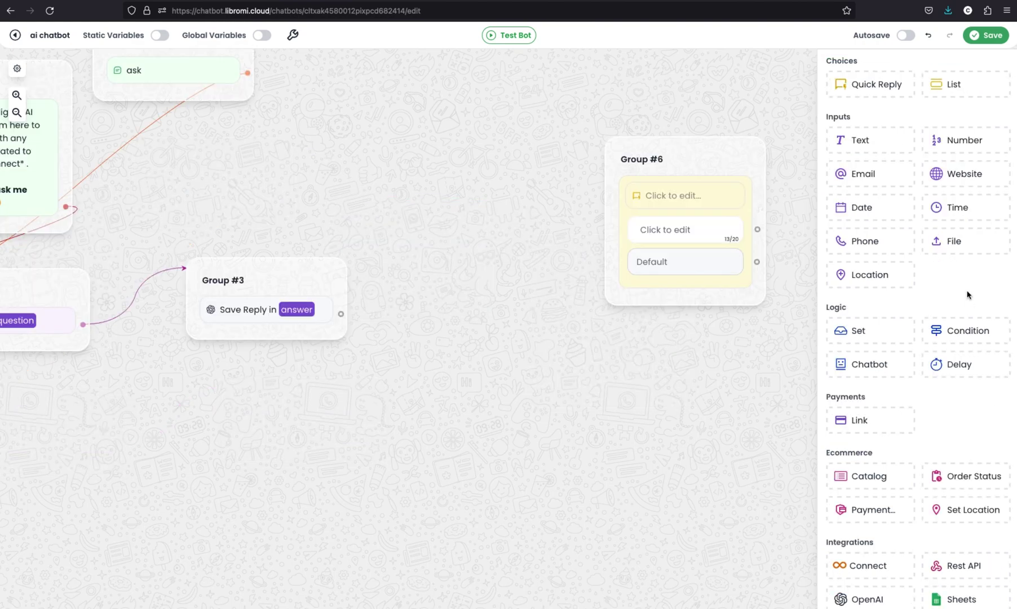
Add a Condition block as a new group with one empty comparison, and connect the group that saves the reply in answer to it
drag(958, 330, 542, 304)
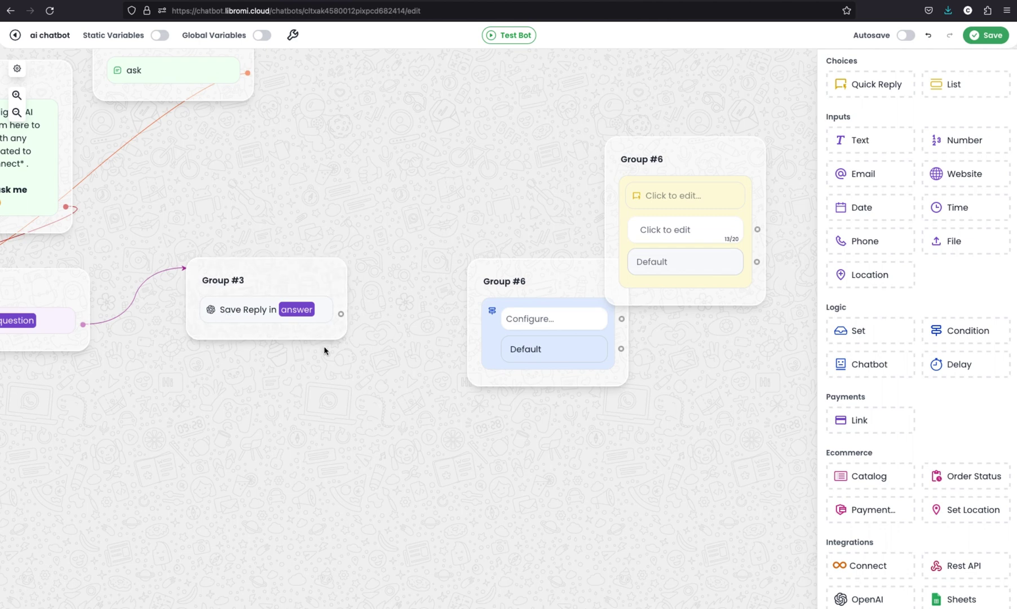
drag(300, 282, 477, 192)
click(494, 230)
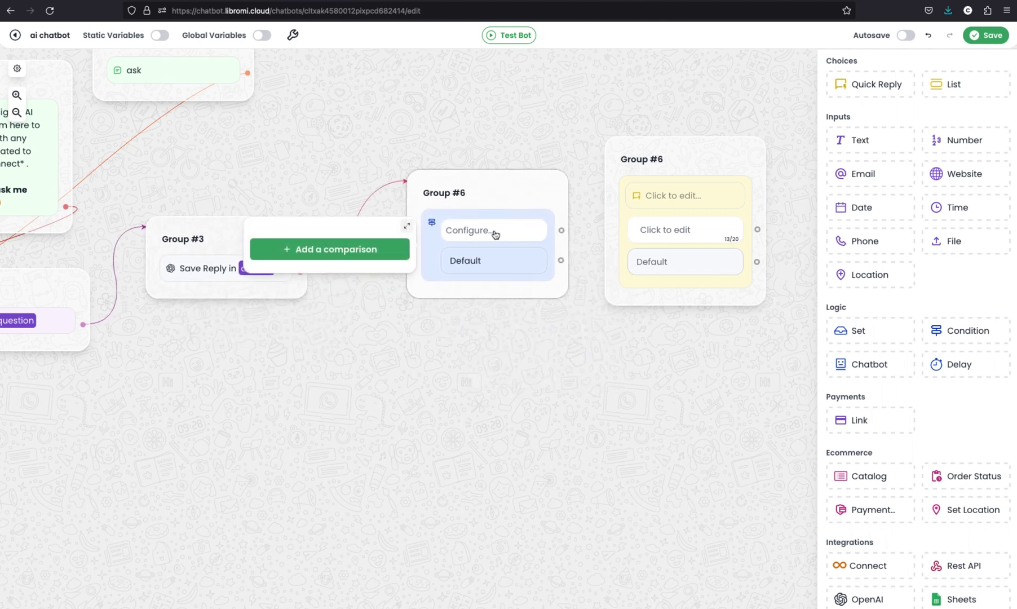
click(362, 255)
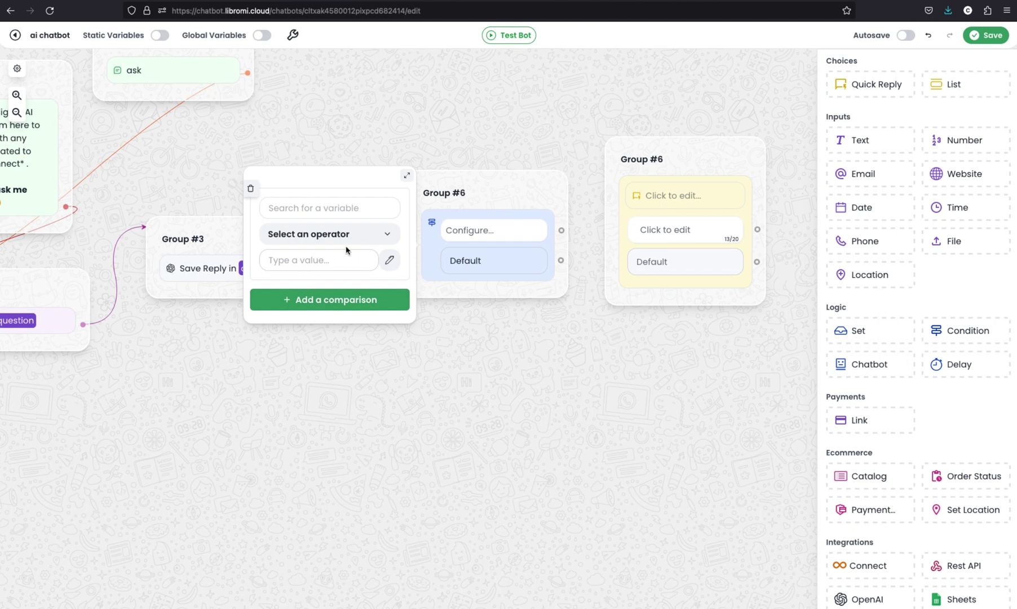
click(438, 402)
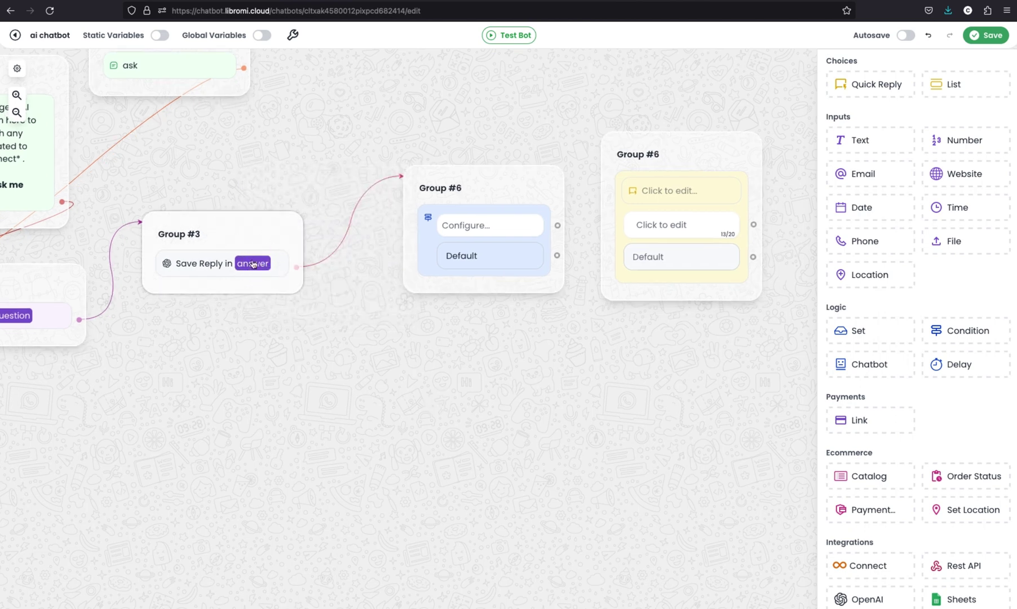
drag(149, 366, 217, 364)
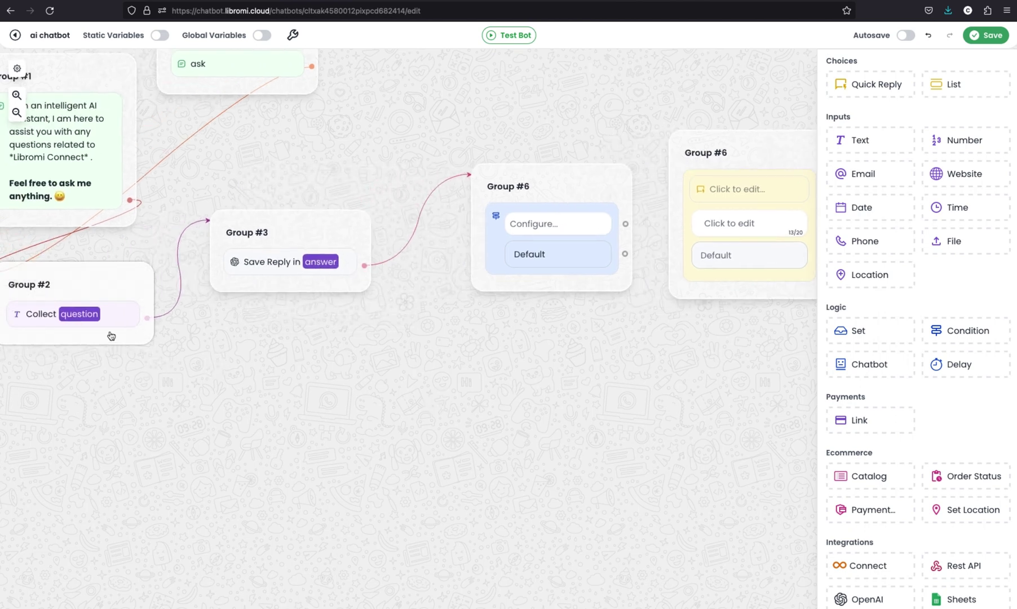
drag(345, 368, 275, 372)
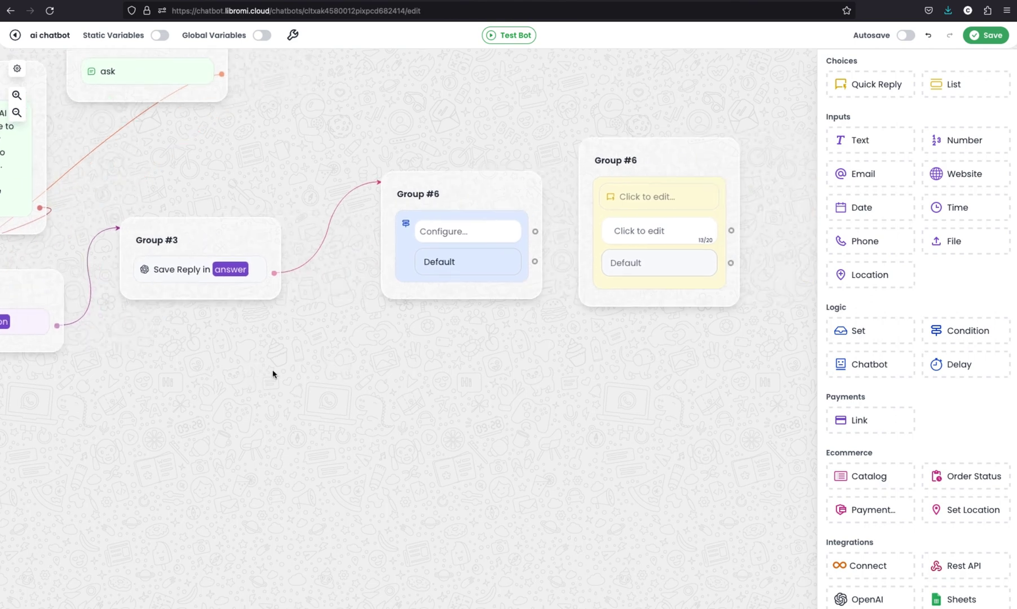
Set the condition's first comparison to question Contains "support"
click(484, 233)
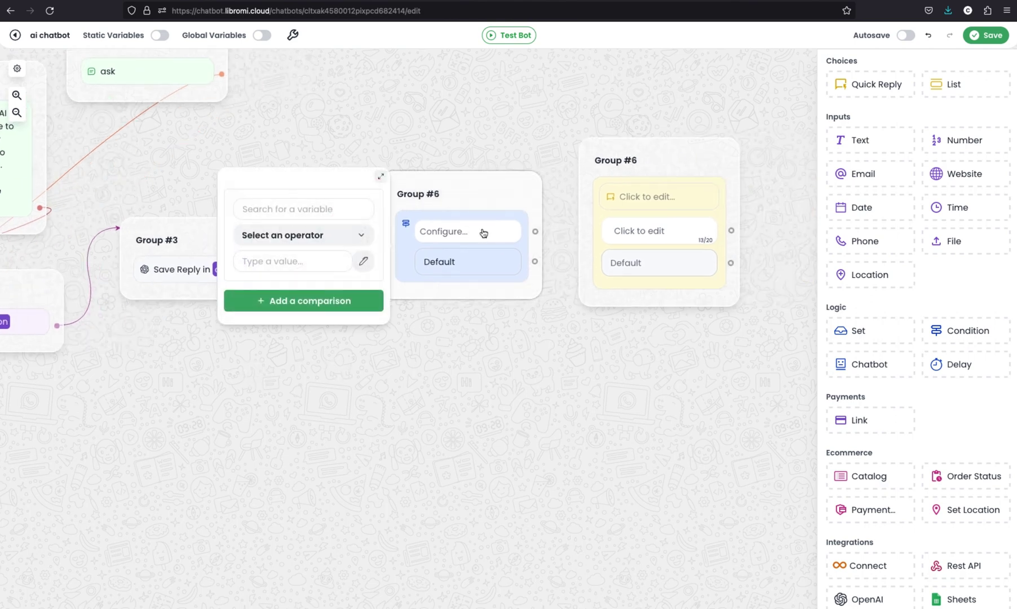
click(305, 209)
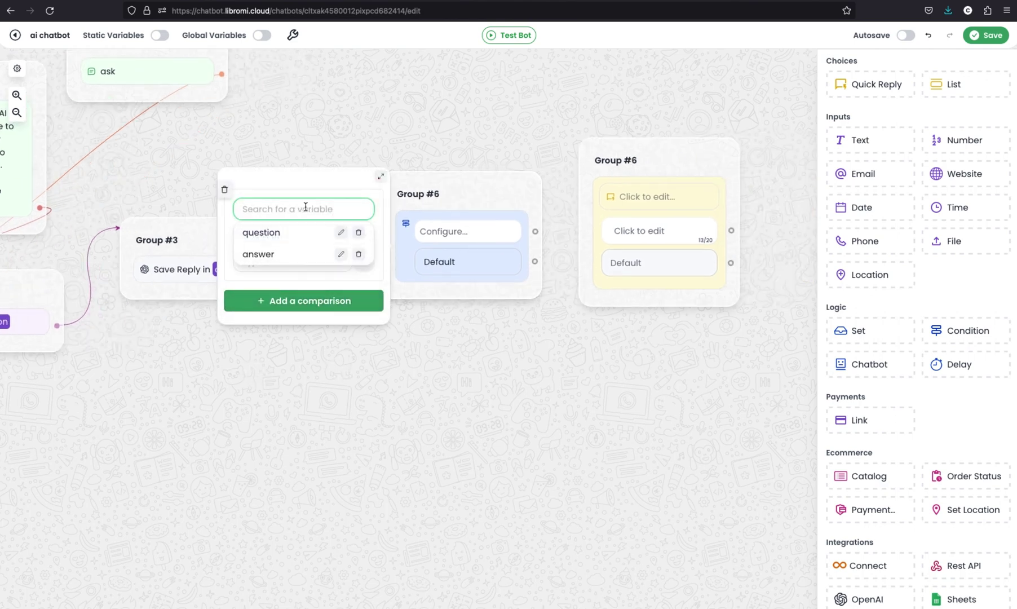
click(288, 235)
click(313, 235)
click(315, 362)
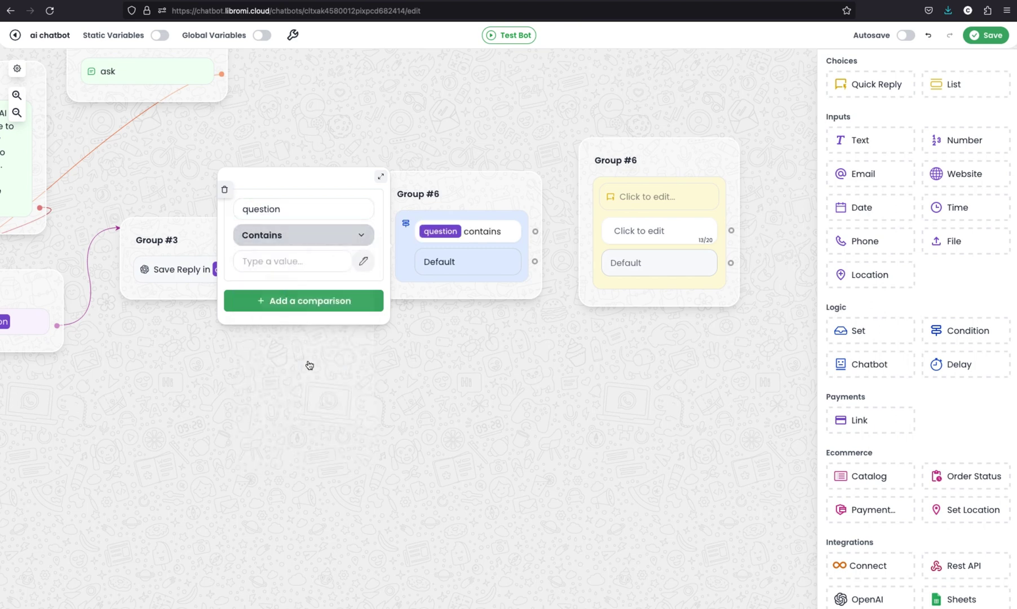
click(277, 261)
text(support)
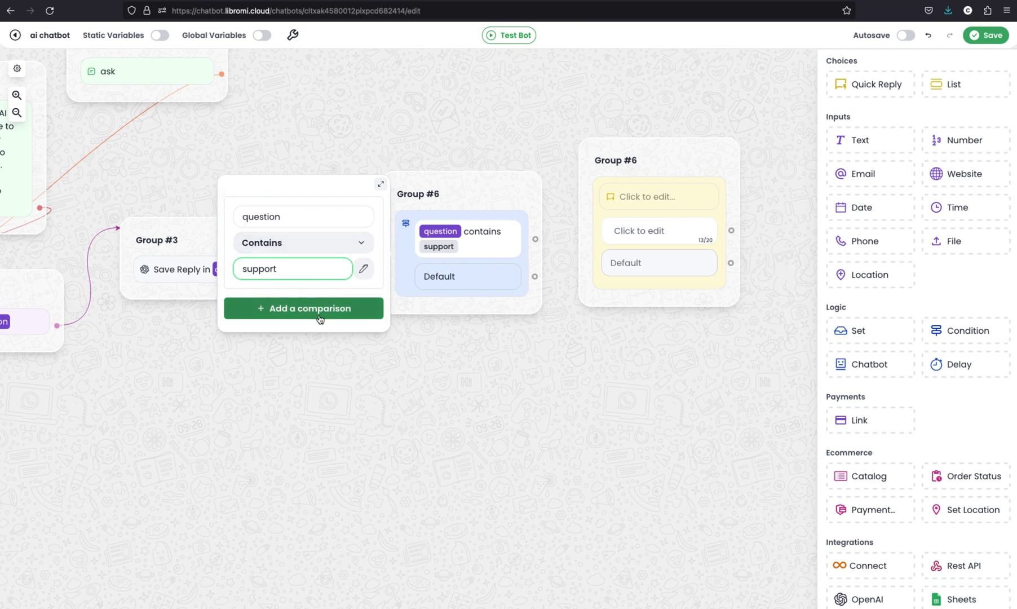
Add a second comparison joined with AND to the condition: answer Contains "support"
click(298, 314)
scroll(309, 299, down, 3)
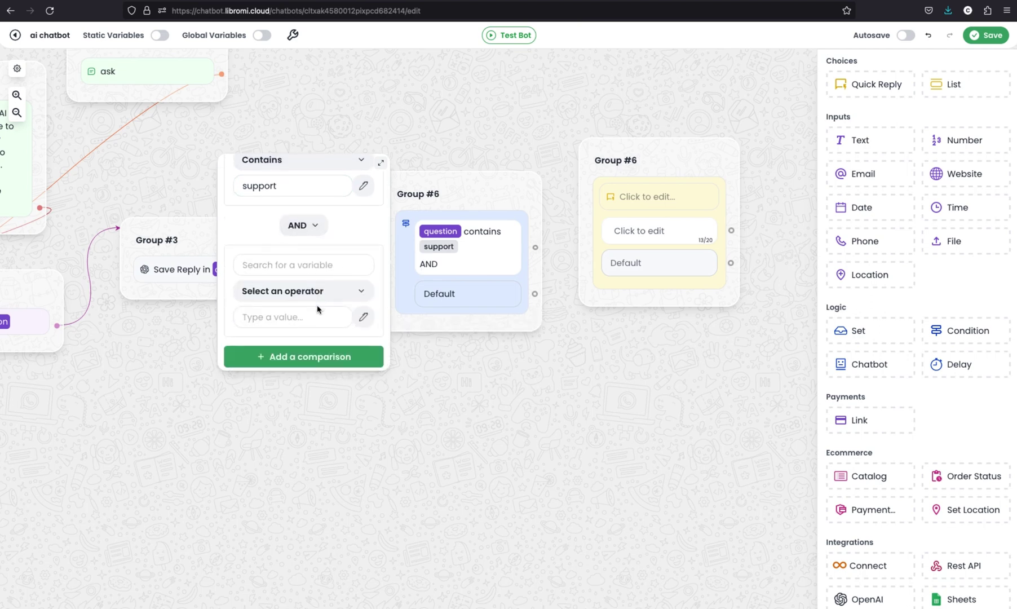
click(293, 272)
click(275, 310)
click(286, 289)
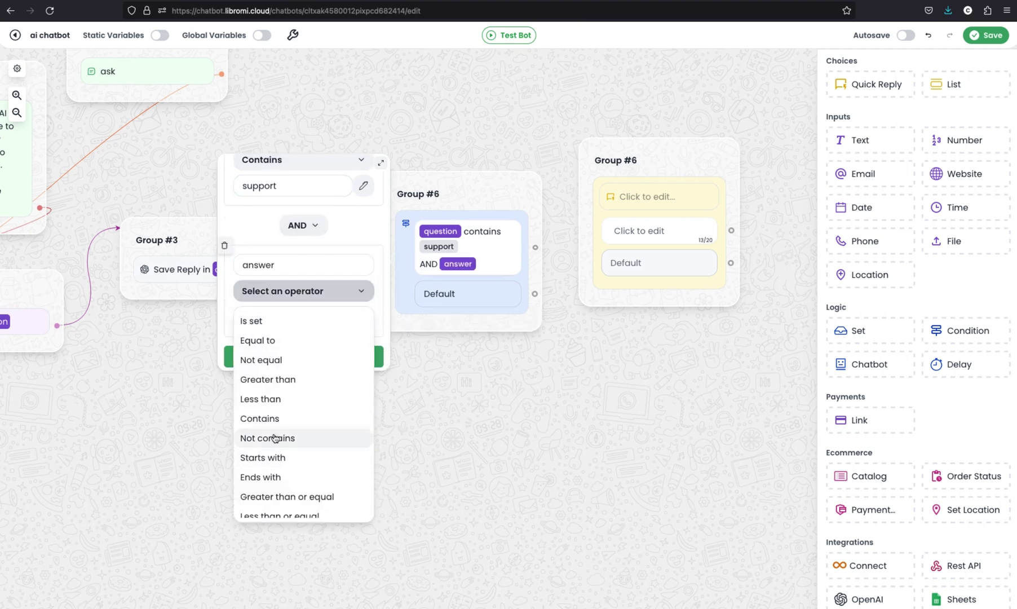
click(271, 418)
click(291, 329)
text(support)
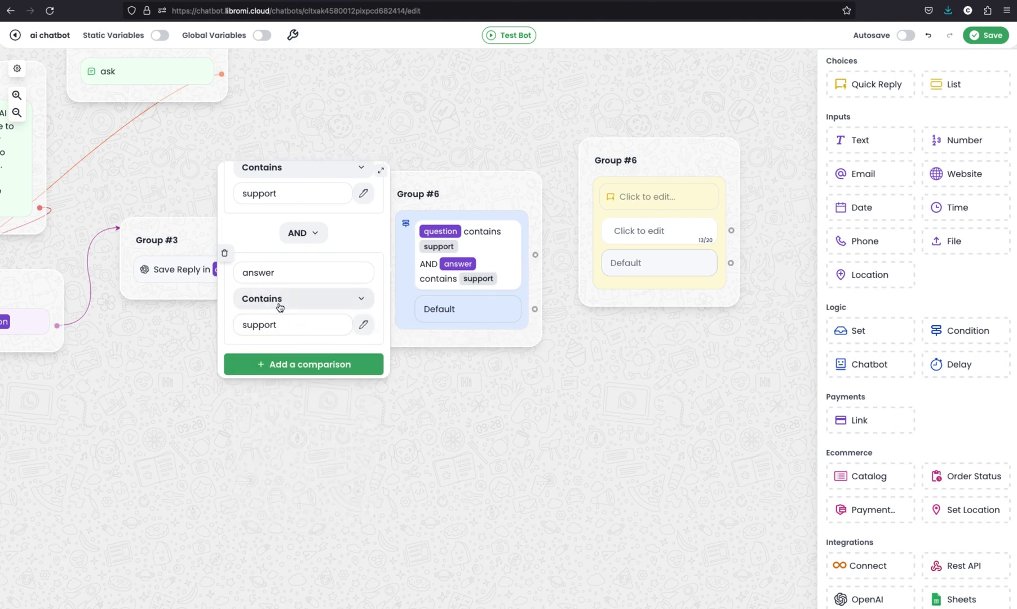
click(178, 334)
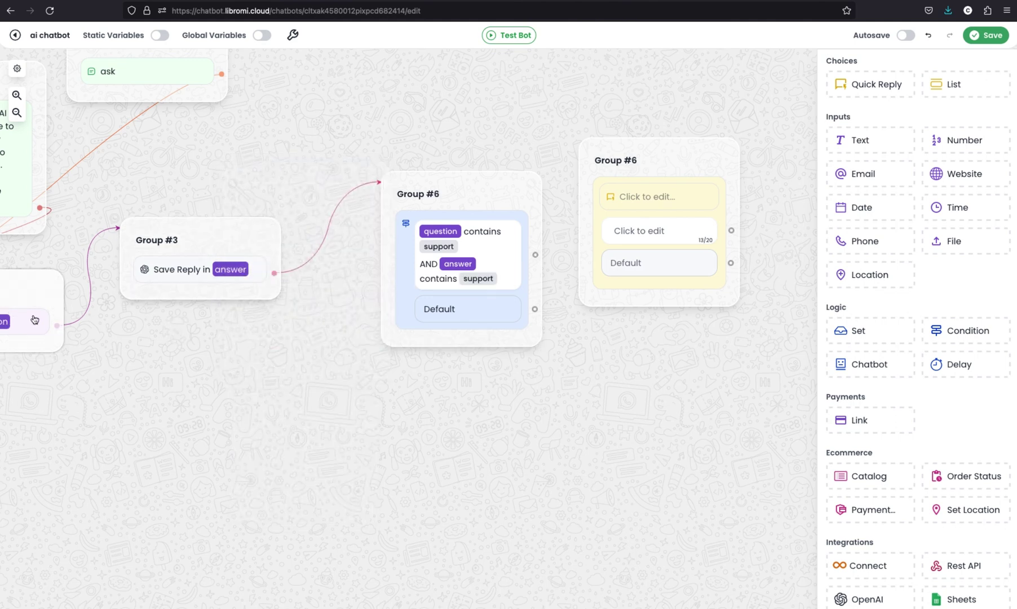
click(492, 252)
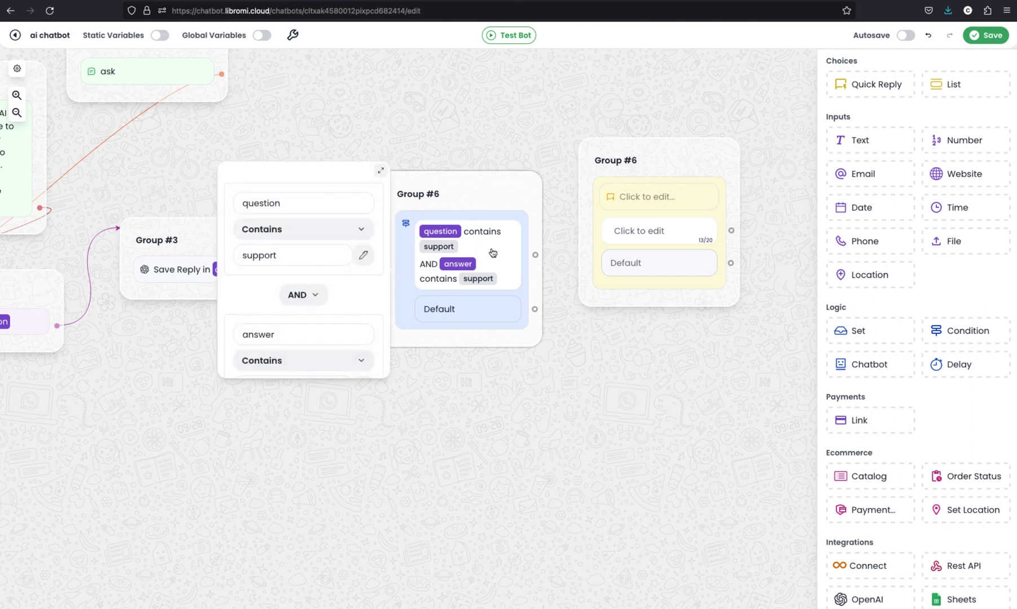
click(529, 252)
Move the Quick Reply group up and away from the Condition group, and connect the support condition's output to it
scroll(606, 357, right, 3)
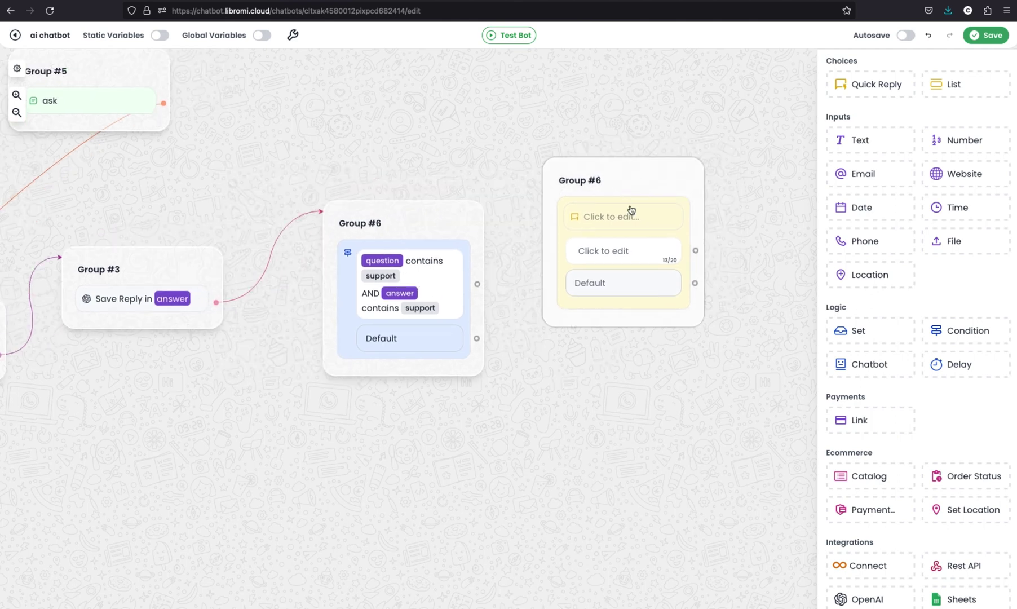
drag(632, 181, 673, 114)
mouse_move(477, 283)
mouse_down()
mouse_move(552, 200)
mouse_move(641, 154)
mouse_up()
Insert the answer variable as the body of the Quick Reply message
click(641, 154)
click(491, 237)
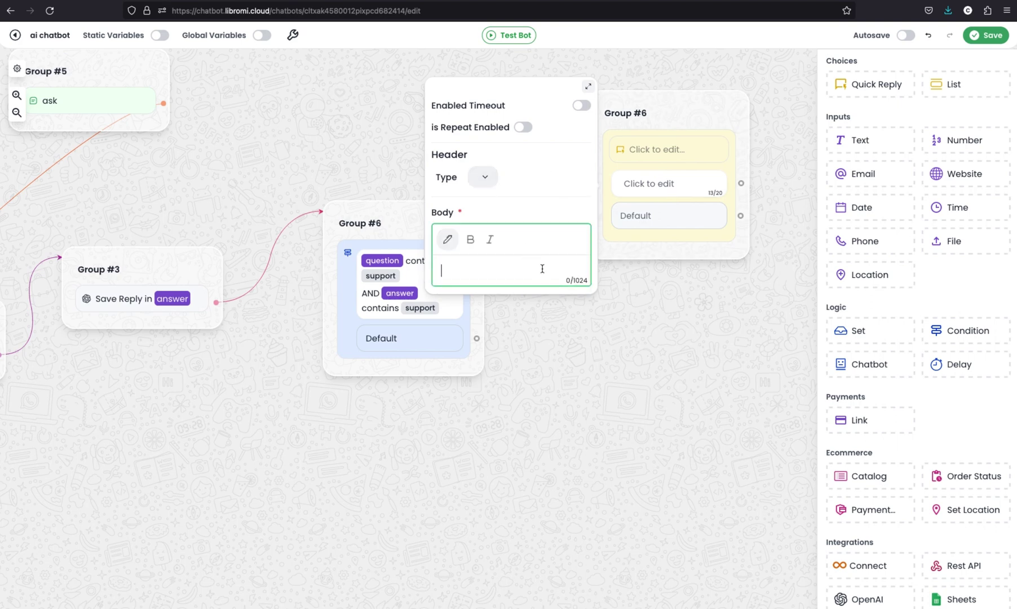
click(447, 239)
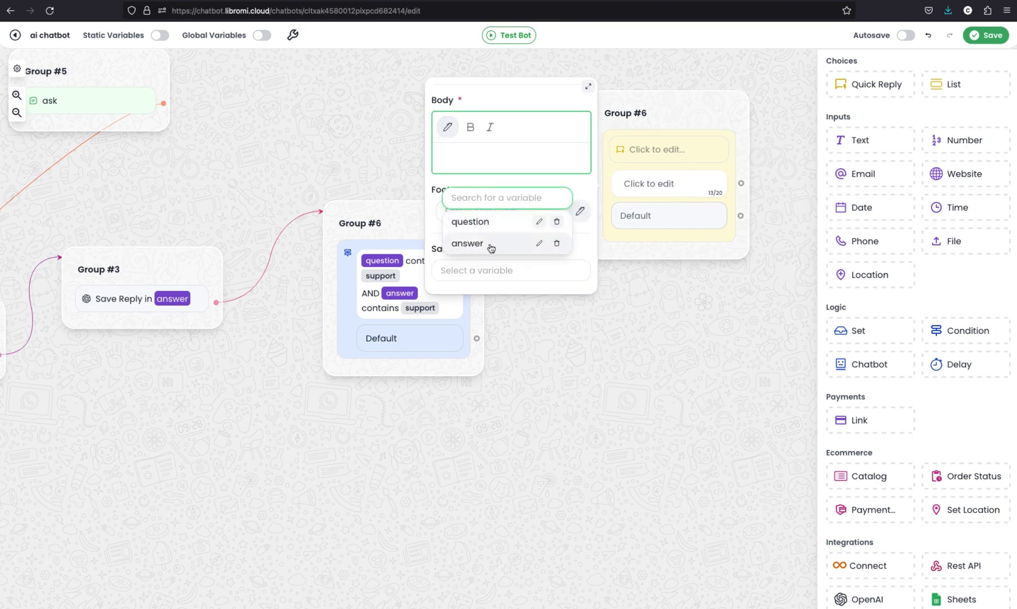
click(491, 244)
click(697, 288)
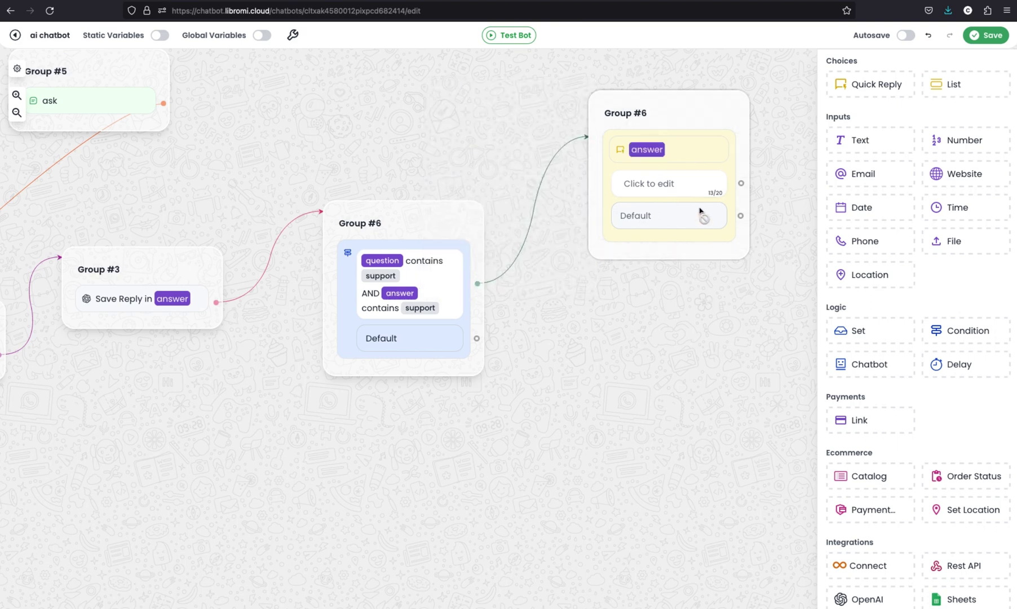
Label the Quick Reply option "Request Callback"
click(679, 186)
text(Request Callback)
click(662, 224)
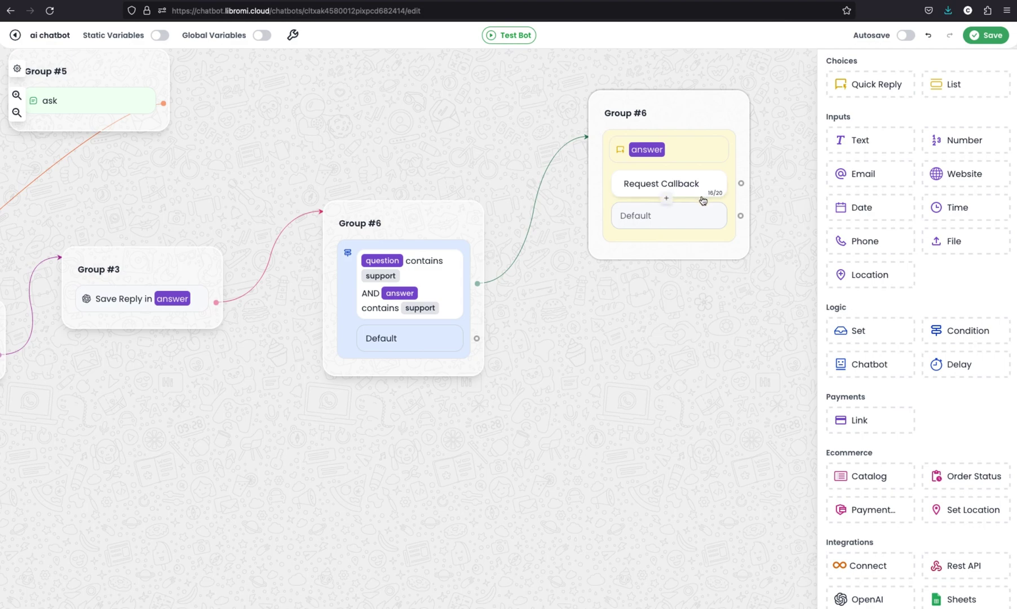
Add a text message block as a new group beside the Quick Reply group and connect the "Request Callback" option to it
drag(715, 336, 606, 386)
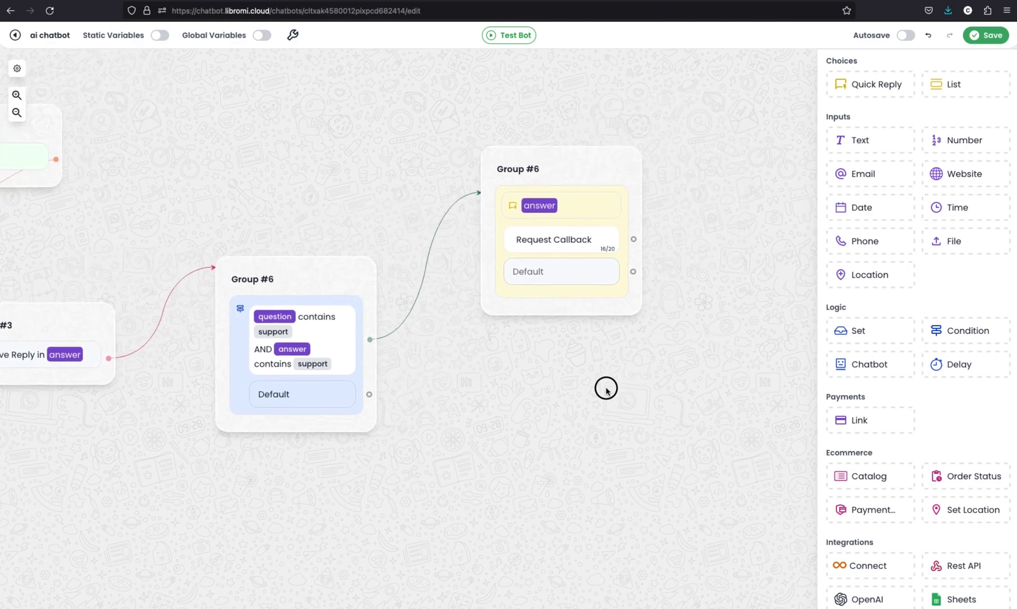
scroll(841, 150, up, 1)
scroll(841, 150, up, 3)
drag(856, 84, 719, 307)
drag(632, 238, 705, 323)
Add a second Condition block below the support condition in the same group, with the comparison question Contains "signup"
scroll(631, 348, down, 4)
scroll(909, 439, down, 5)
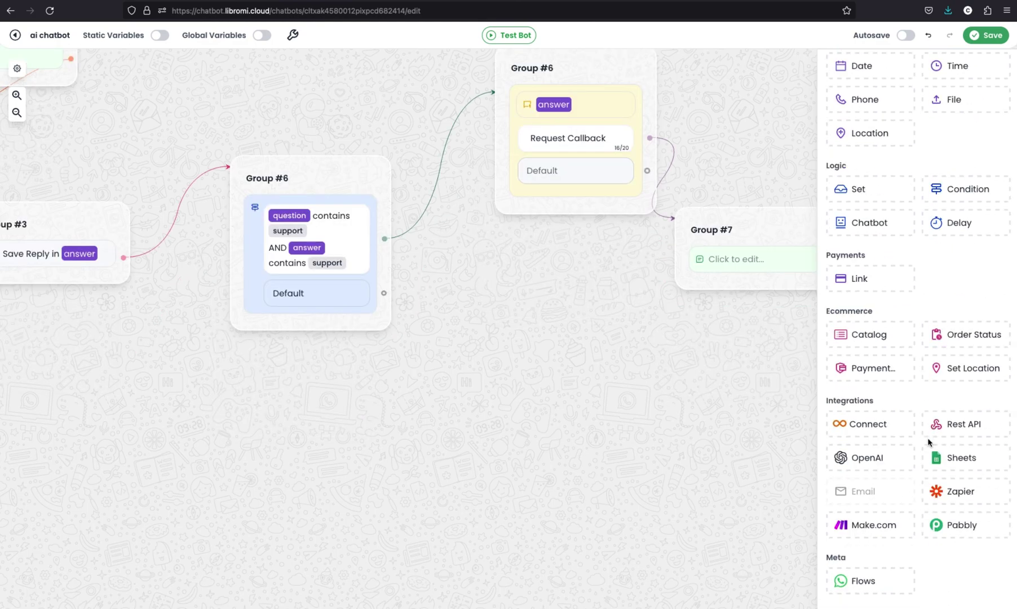
drag(957, 190, 305, 299)
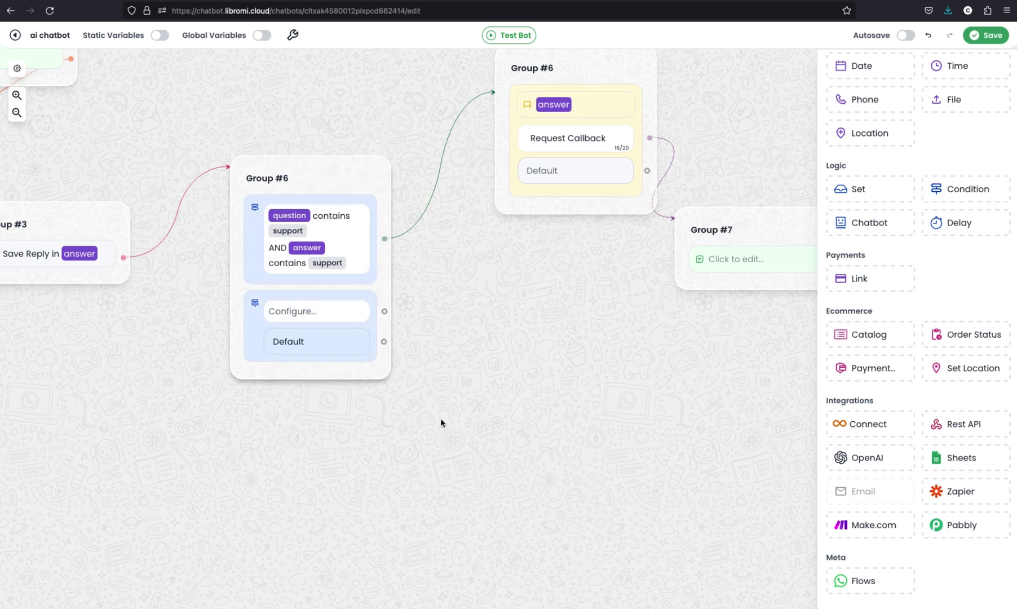
click(325, 316)
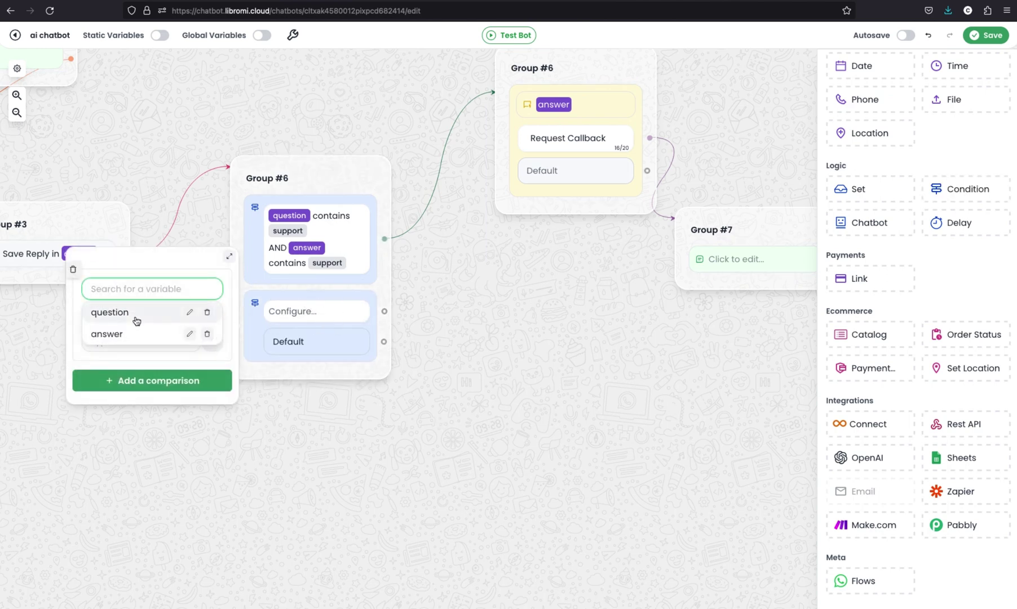
click(137, 319)
click(149, 317)
click(125, 440)
text(signup)
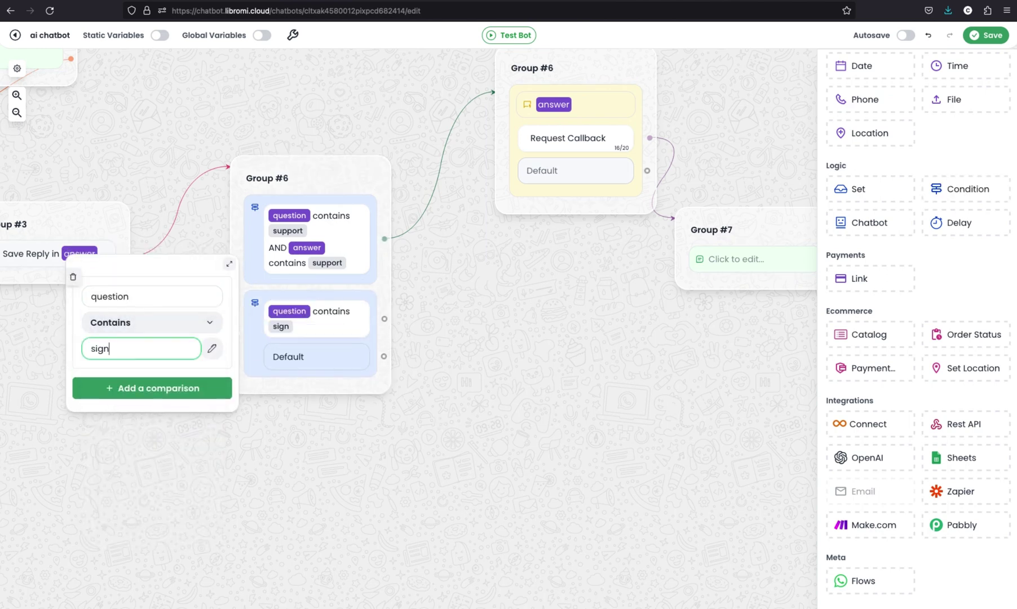
Add a comparison joined with OR to the signup condition, using the answer variable and the value "signup"
click(157, 394)
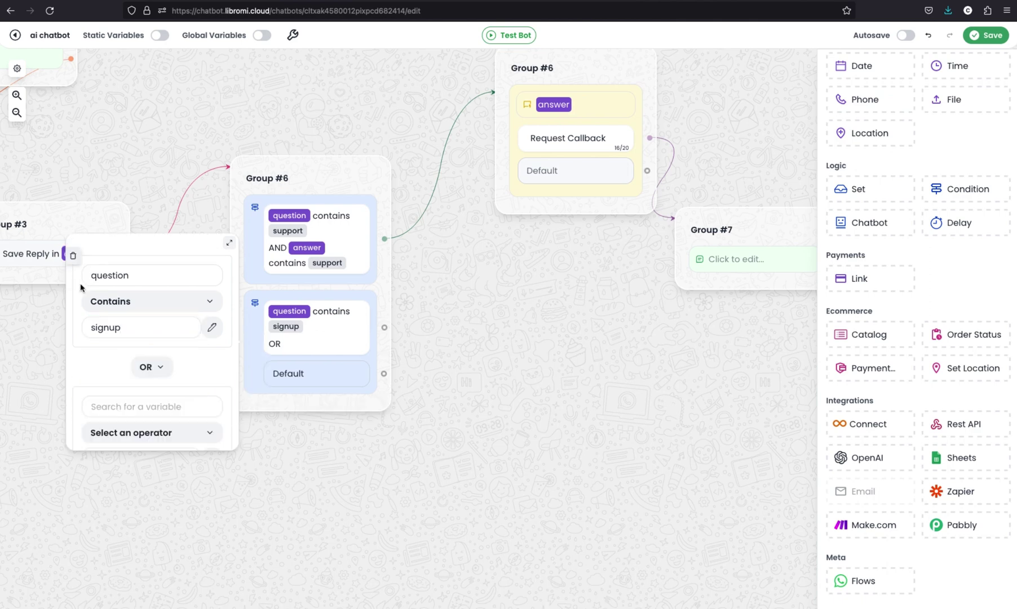
scroll(135, 348, down, 2)
click(136, 334)
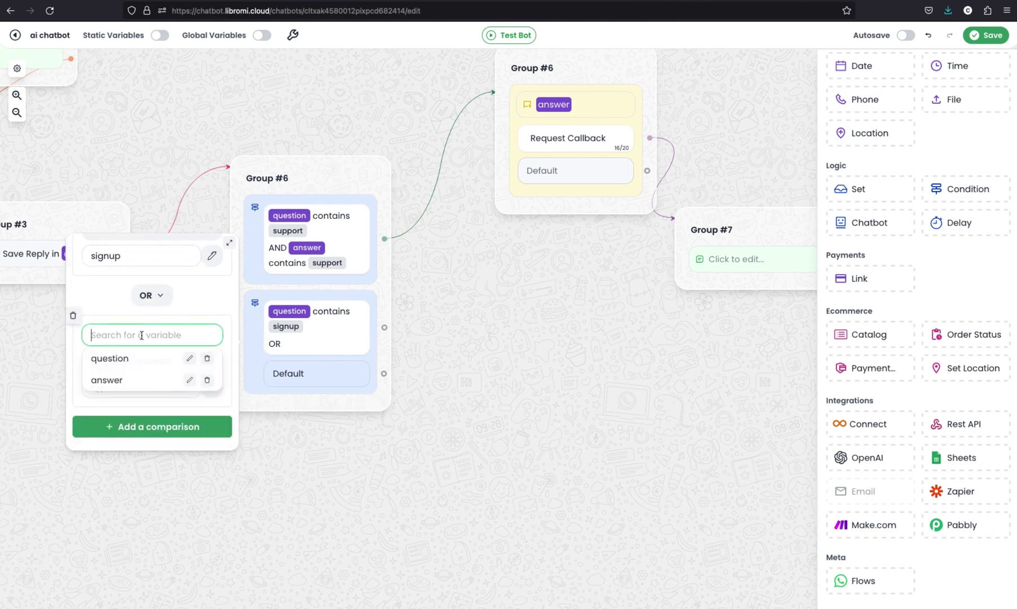
click(120, 382)
click(138, 386)
text(signup)
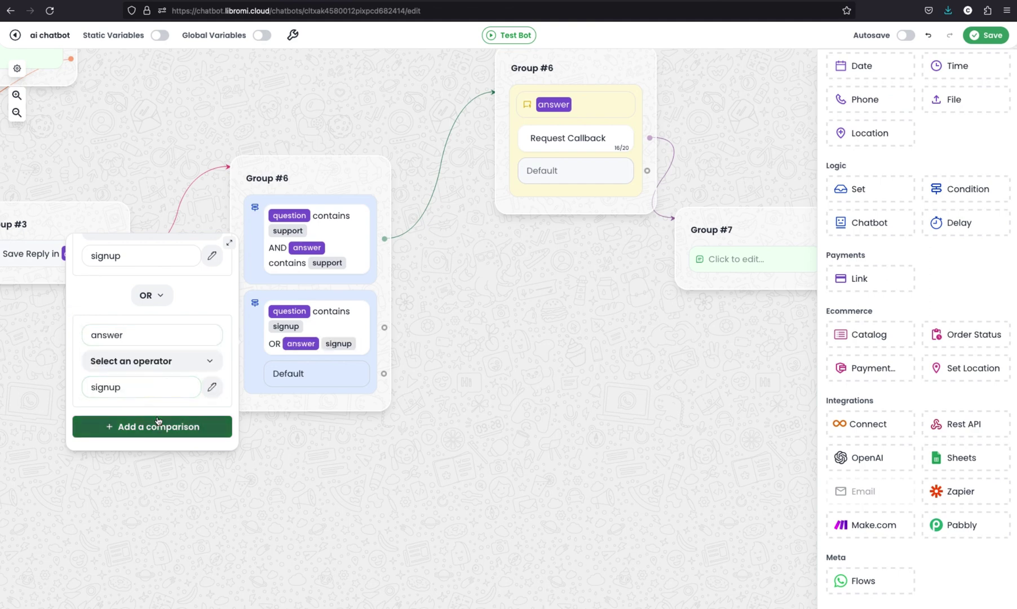
Add another comparison joined with OR to the signup condition: question Contains "register"
click(158, 421)
scroll(152, 395, down, 2)
click(139, 355)
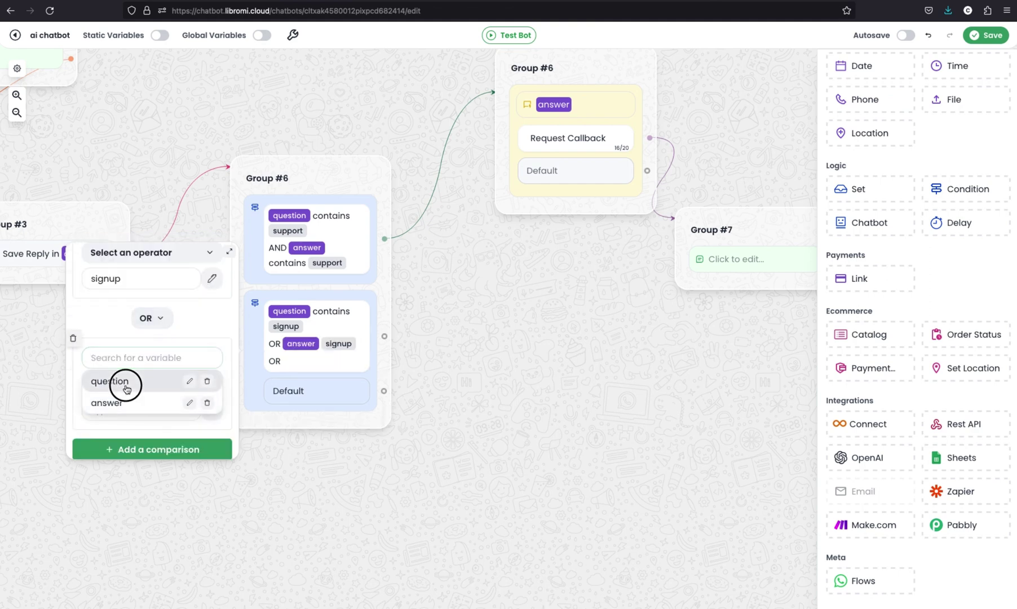
click(127, 389)
click(140, 391)
click(125, 263)
text(regist)
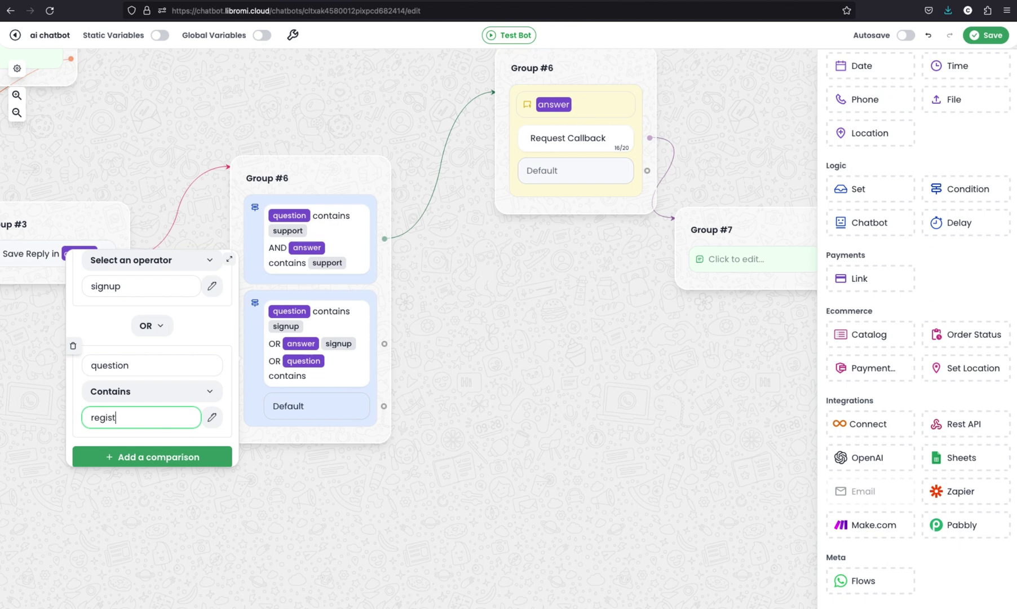
text(er)
Add a further comparison joined with OR to the signup condition: answer Contains "register"
click(136, 457)
scroll(159, 343, down, 1)
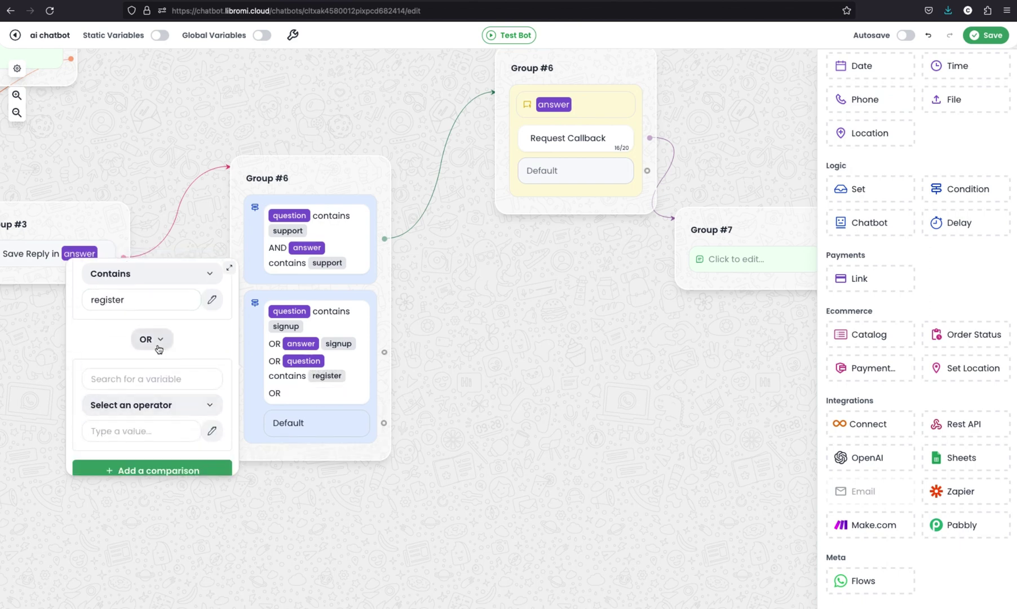
click(146, 378)
click(141, 416)
click(112, 284)
click(130, 431)
text(r)
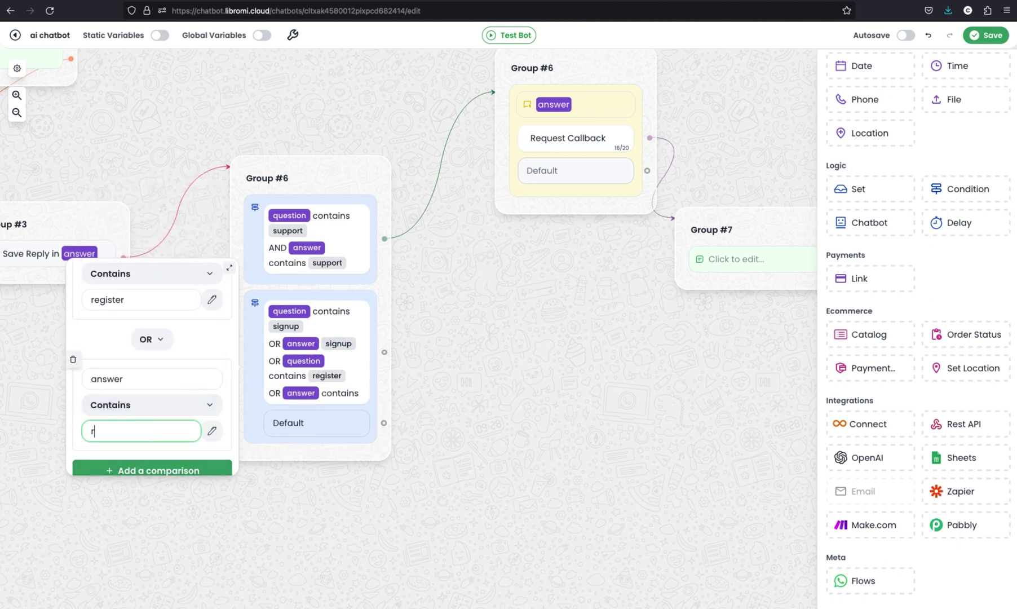
text(egister)
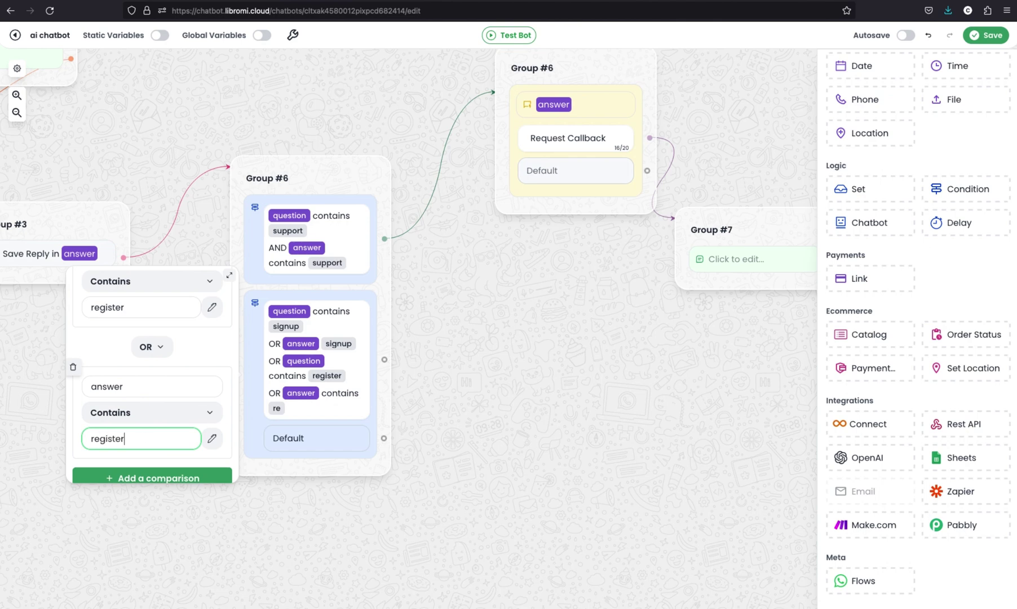
scroll(144, 451, down, 1)
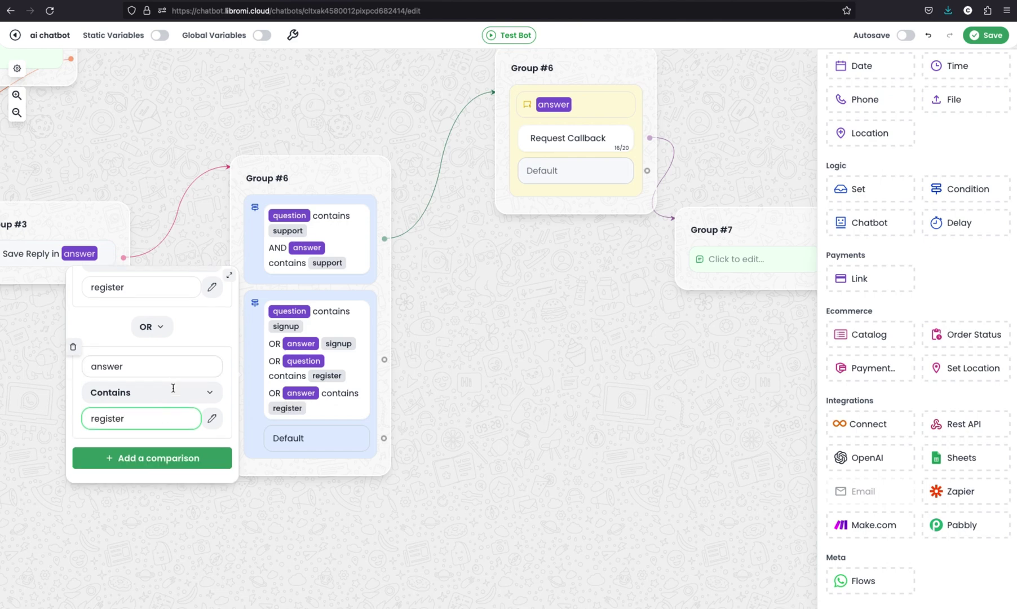
Remove the answer "register" comparison and the extra empty comparison from the signup condition
click(146, 459)
click(165, 405)
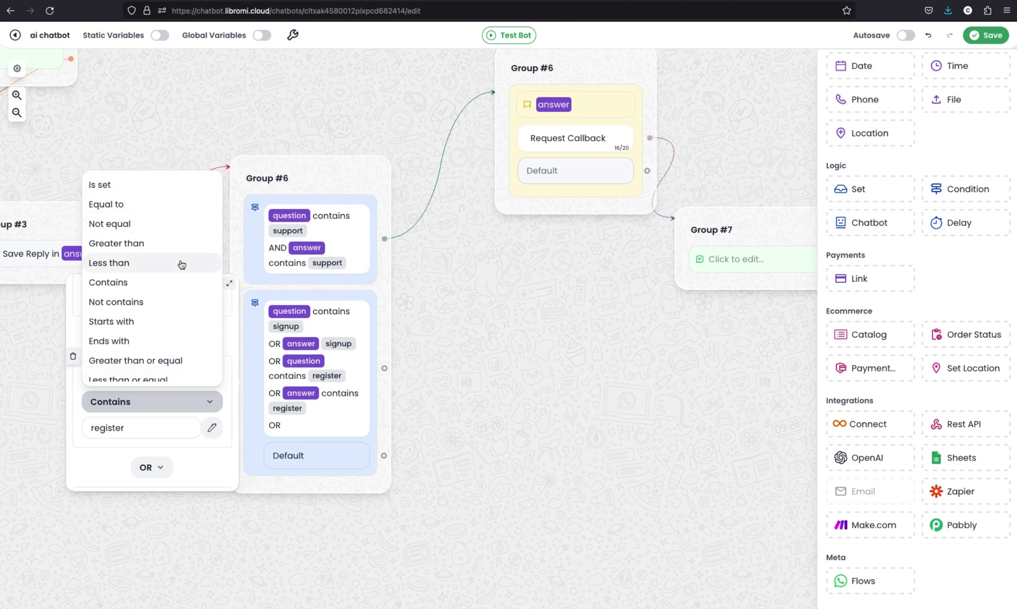
click(74, 358)
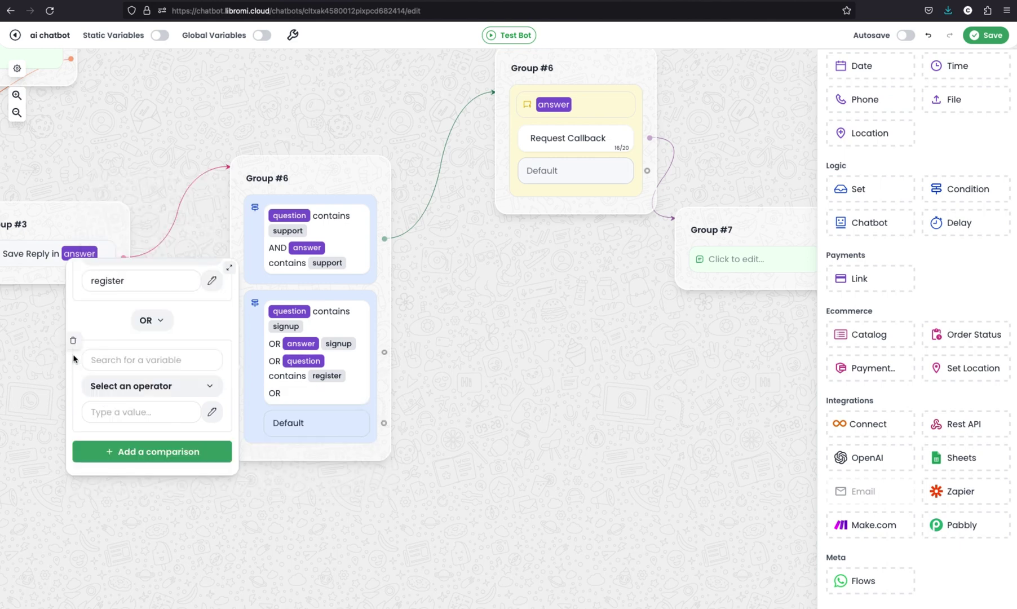
click(344, 376)
Add a Quick Reply block as a new group beside the signup condition, with the answer variable as its body
scroll(929, 209, up, 5)
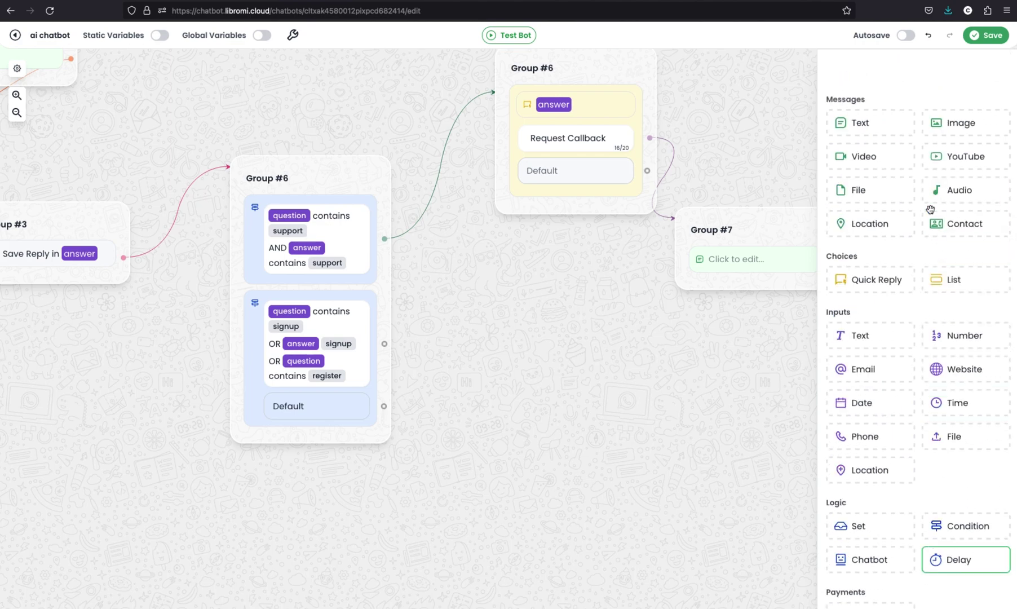
scroll(888, 232, down, 1)
drag(888, 232, 595, 256)
click(572, 303)
click(393, 366)
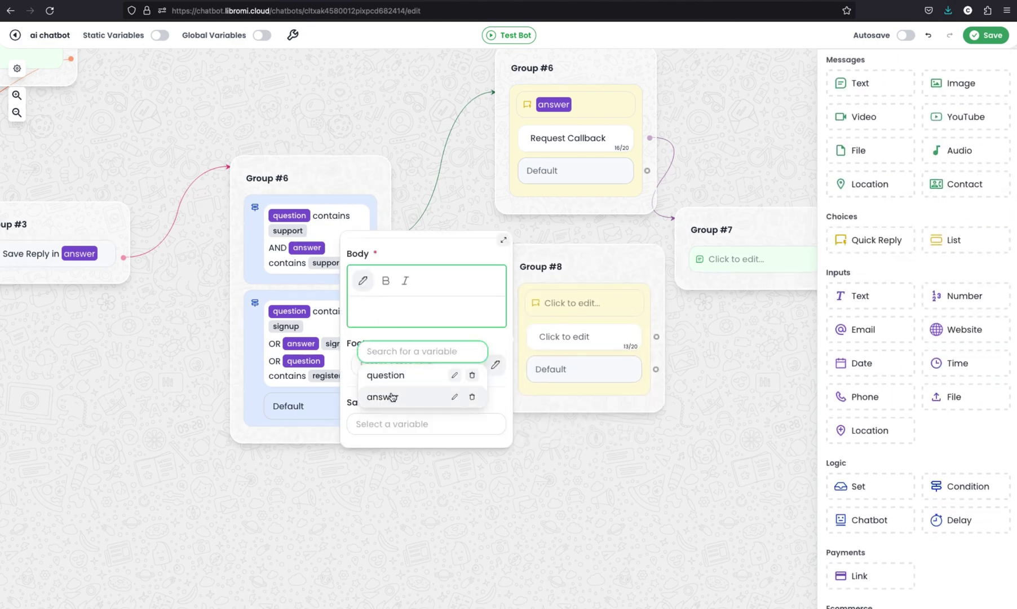
click(394, 397)
Connect the signup condition to the new Quick Reply group and label its option "Signup"
click(579, 336)
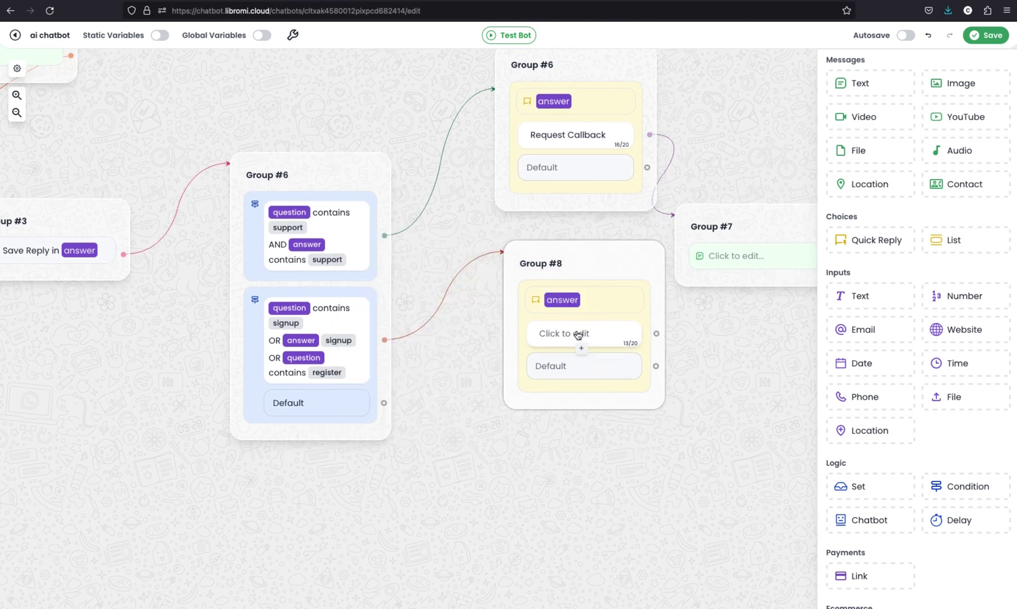
click(577, 333)
text(Signup)
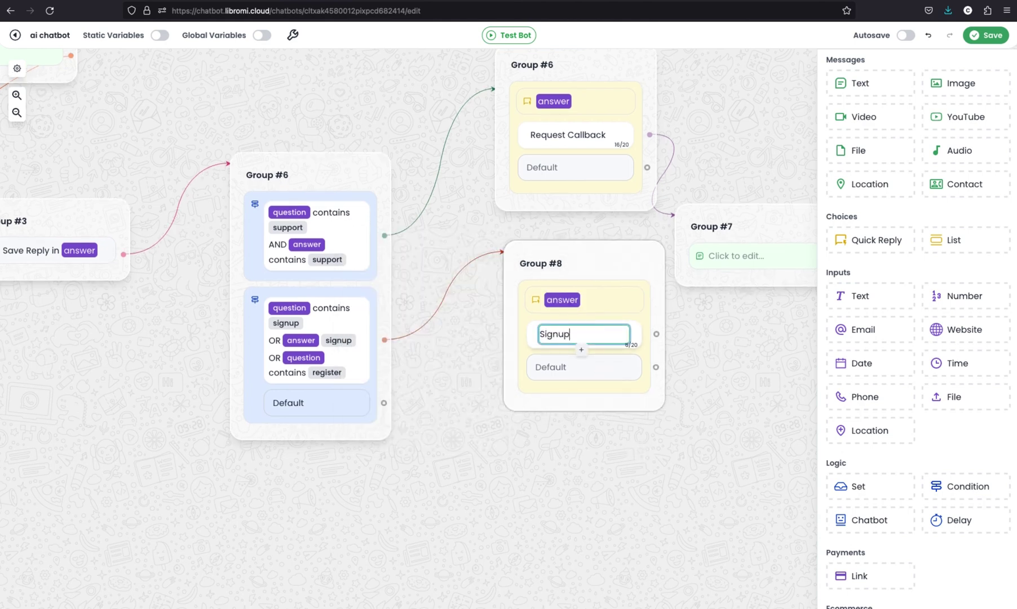
drag(662, 438, 544, 438)
drag(858, 90, 660, 372)
drag(541, 333, 716, 402)
click(692, 401)
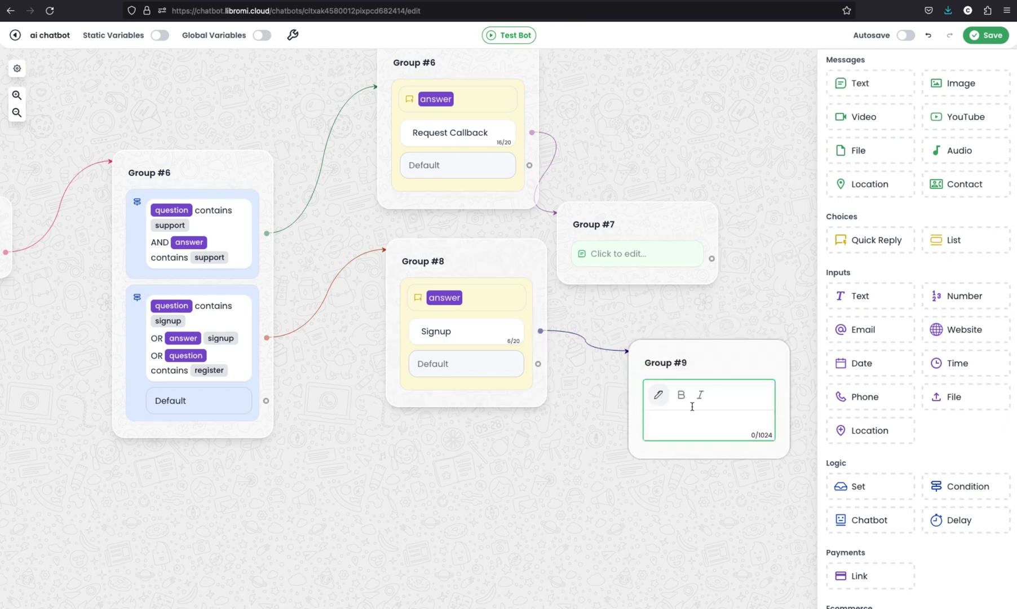
text(https://panel.libromi.com/signup)
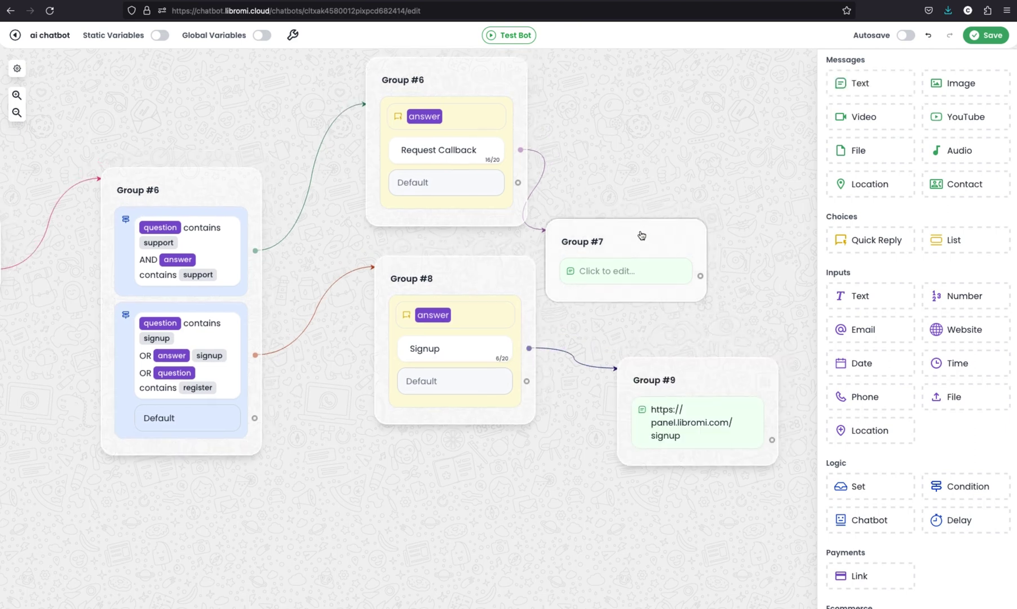
Move Group #7 higher on the canvas and fill it with the text "what is your email id" followed by an Email input block
drag(640, 234, 714, 86)
click(693, 129)
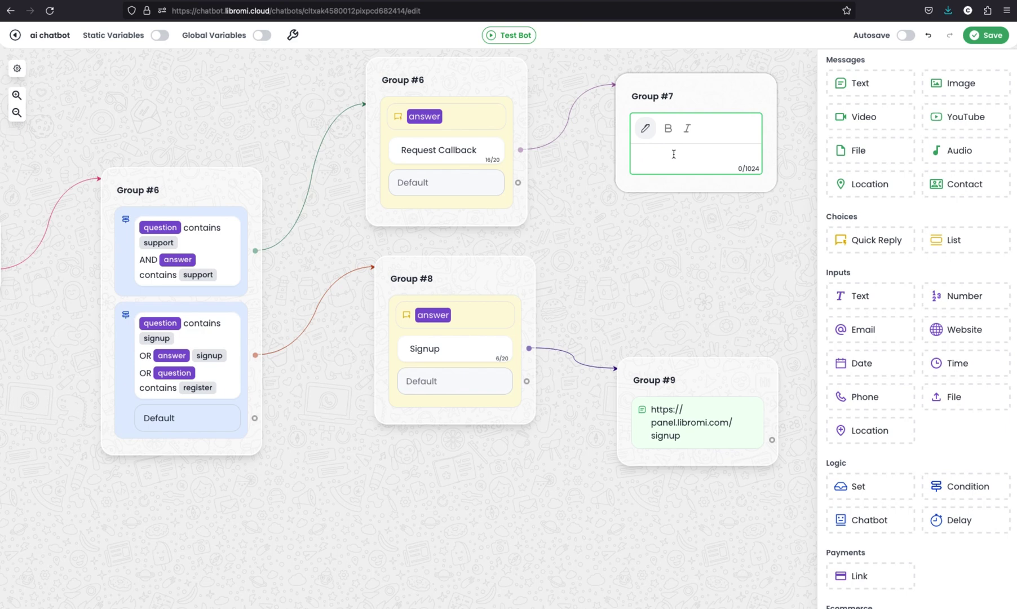
text(what is your email id)
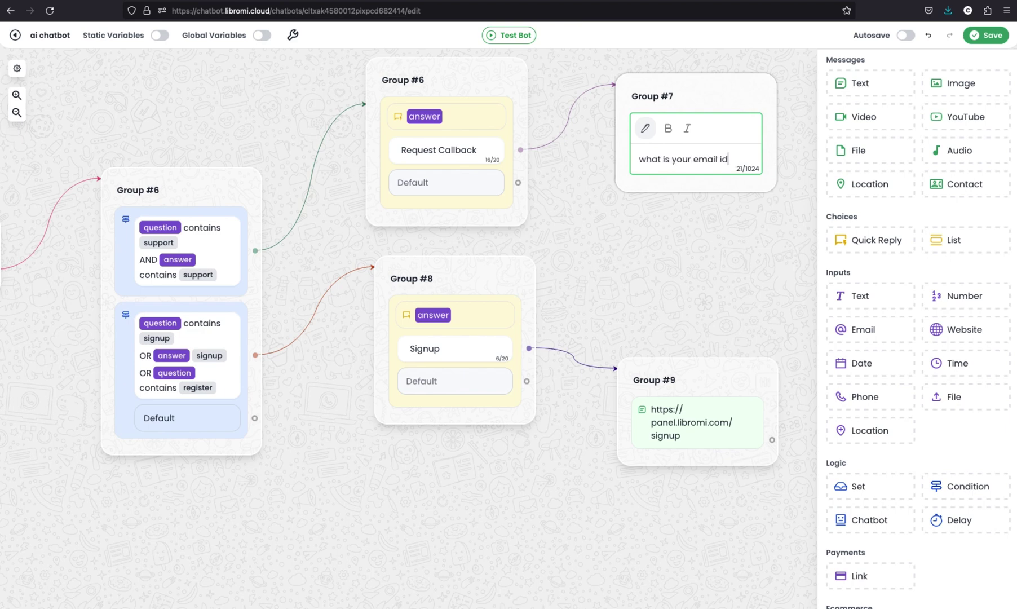
click(697, 255)
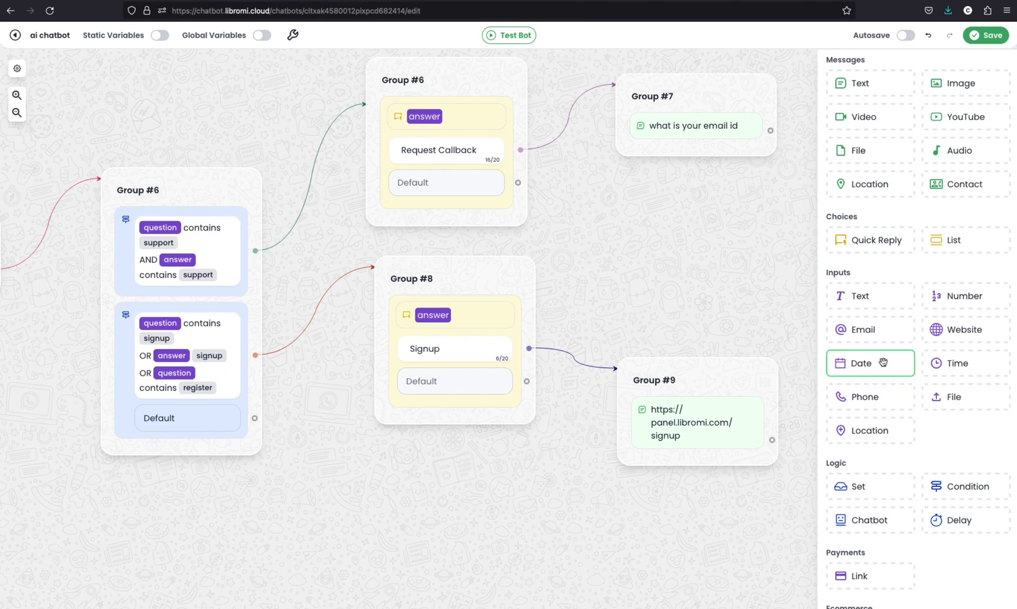
drag(863, 329, 733, 164)
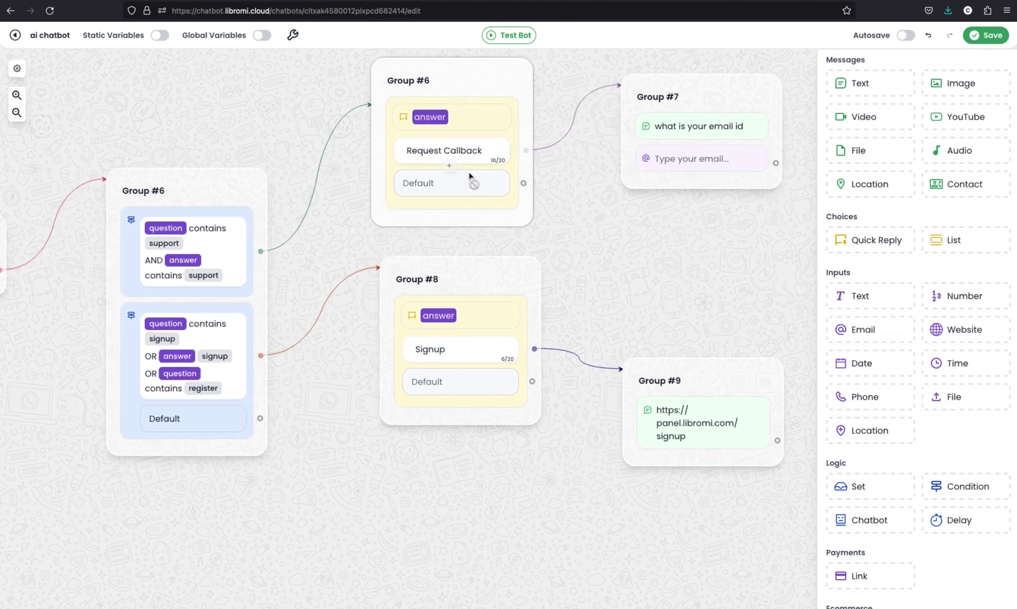
Connect the Default outputs of both Quick Reply groups to Group #5, the "ask" message
scroll(609, 249, down, 1)
scroll(416, 499, down, 2)
scroll(570, 558, left, 8)
scroll(570, 559, up, 3)
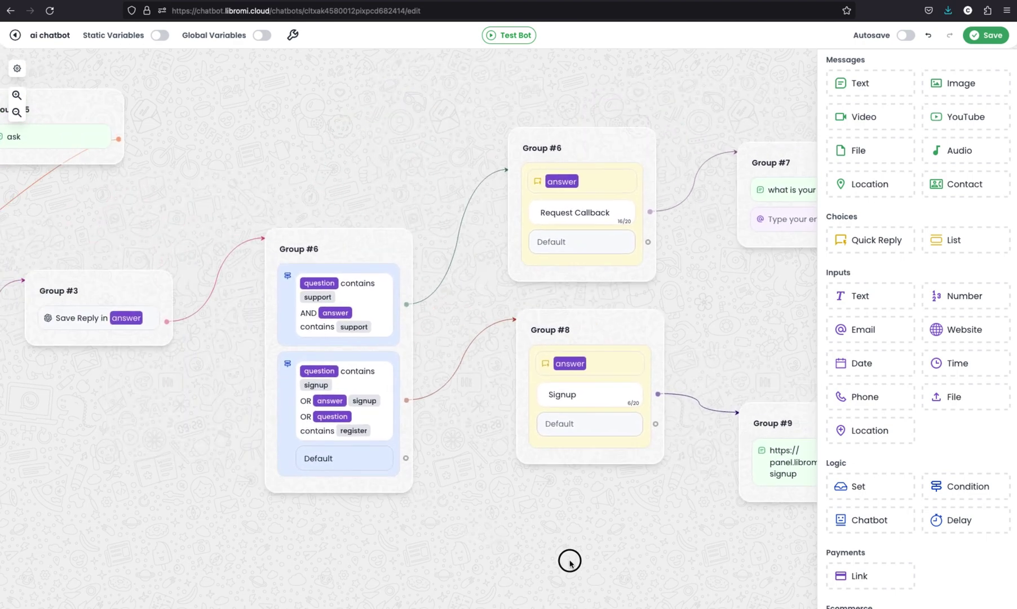
drag(691, 274, 190, 156)
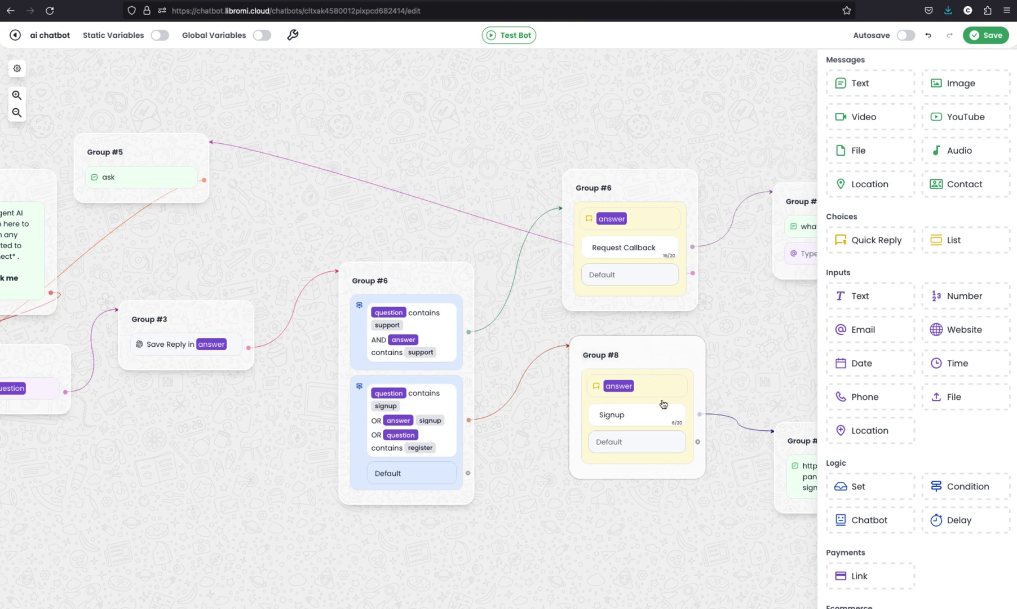
drag(698, 442, 207, 149)
Add a second option labelled "Ask more question" to both the Request Callback and Signup Quick Reply blocks
click(628, 261)
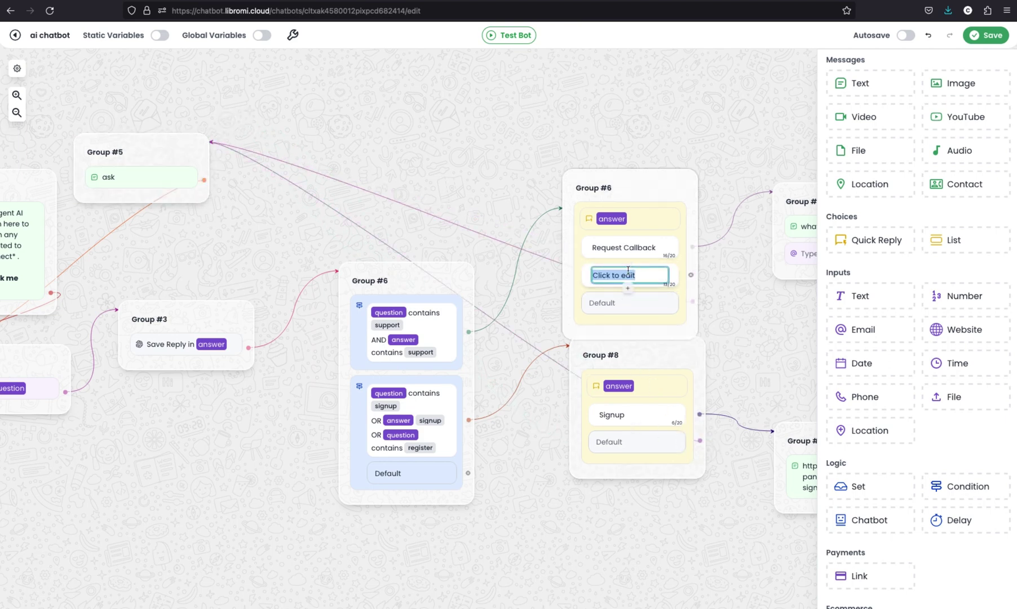
text(Ask more question)
click(710, 316)
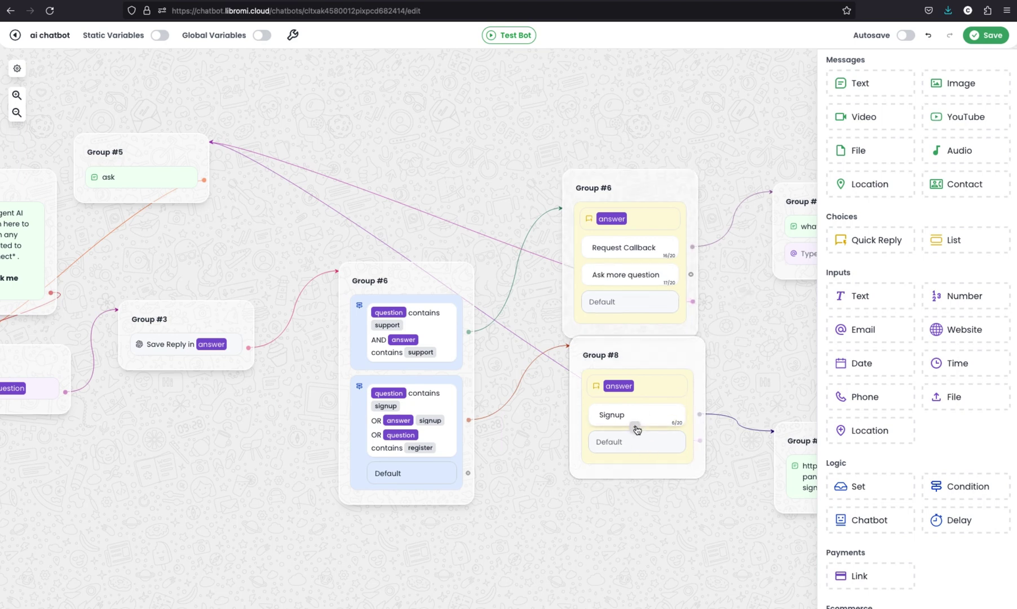
click(635, 427)
text(Ask more question)
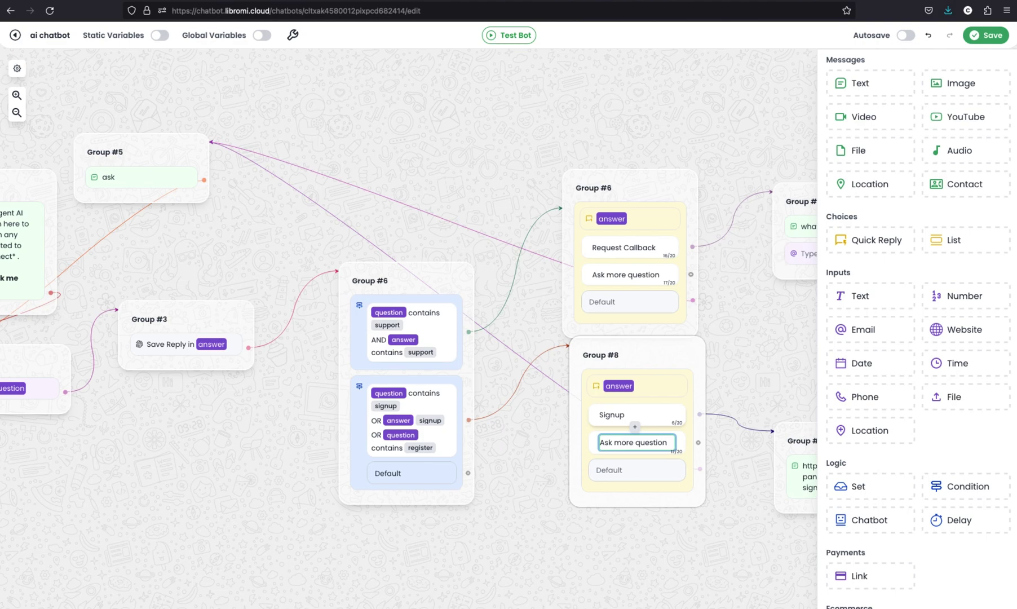
Connect both "Ask more question" options to Group #2, which collects the question, and move the Request Callback group slightly upward
scroll(716, 408, up, 2)
scroll(731, 327, down, 3)
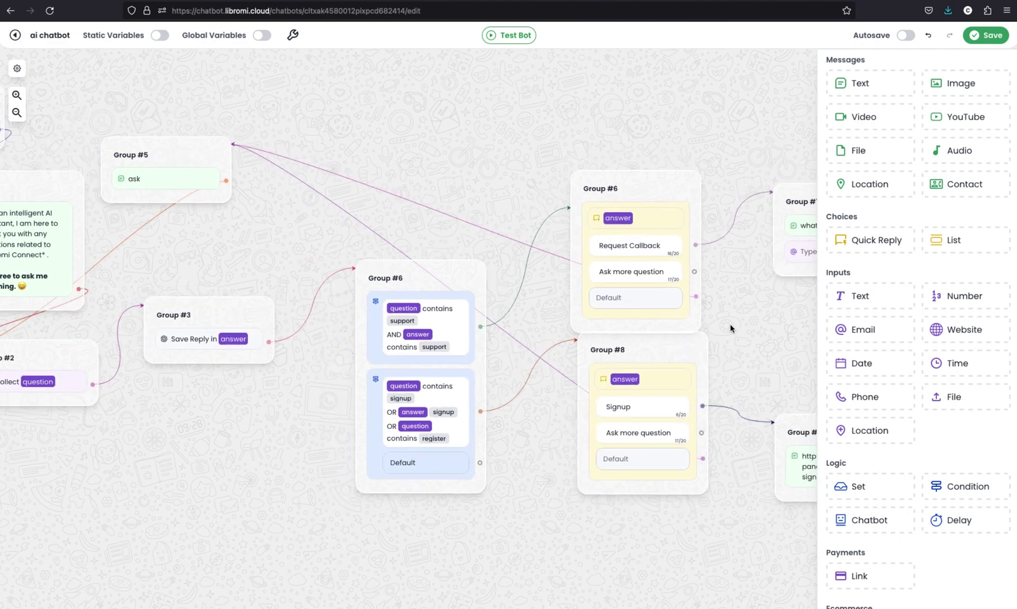
drag(705, 272, 71, 357)
scroll(182, 452, left, 2)
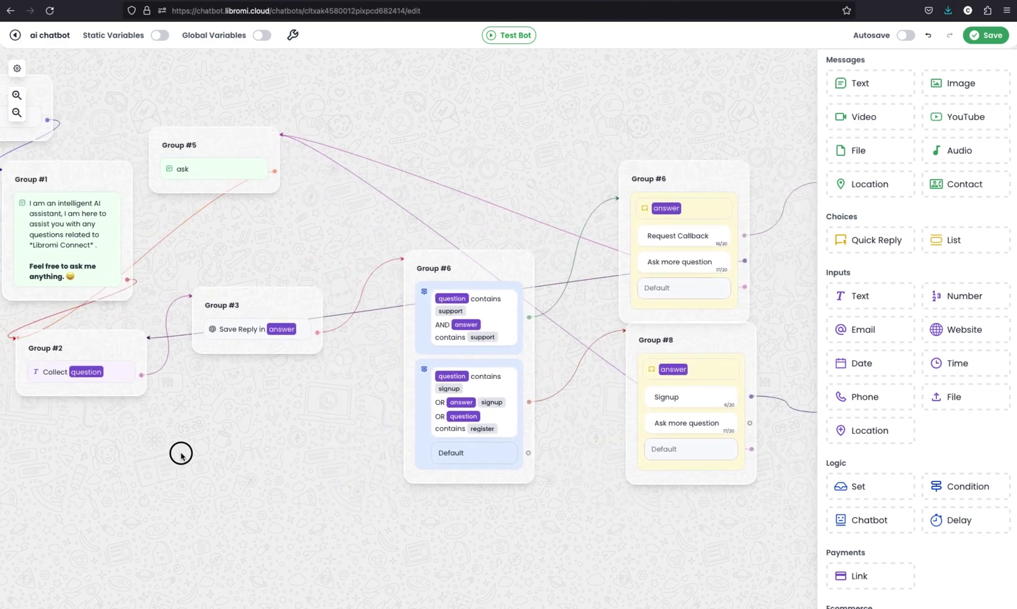
scroll(155, 454, right, 2)
scroll(504, 534, down, 1)
scroll(509, 537, up, 1)
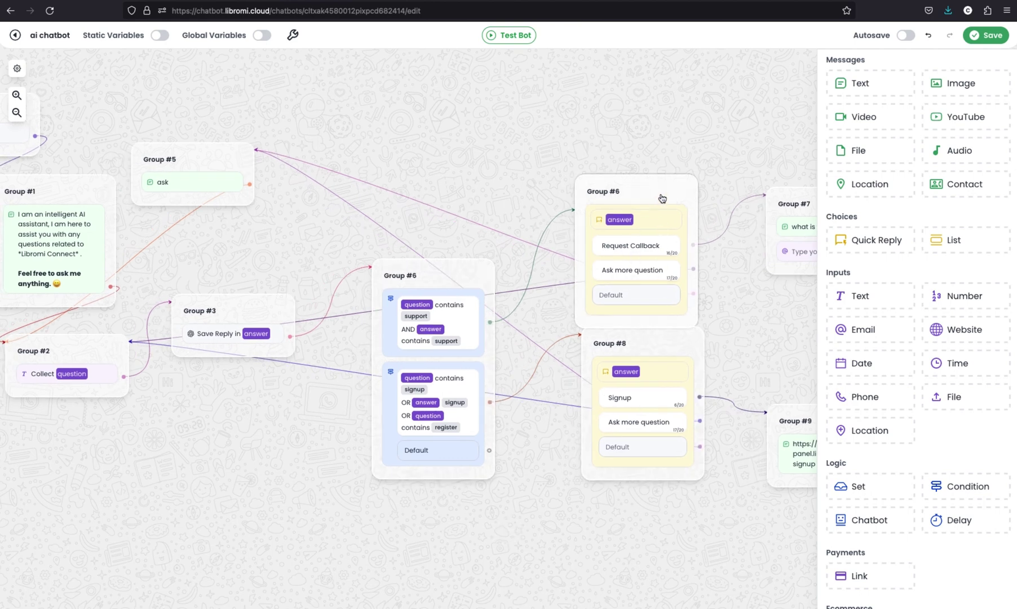
drag(663, 195, 663, 165)
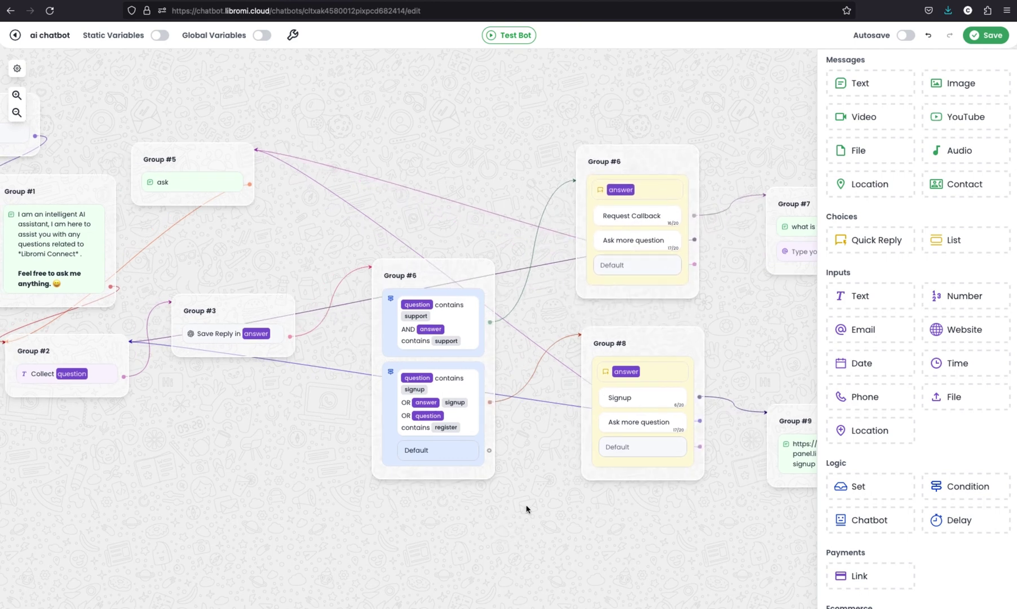